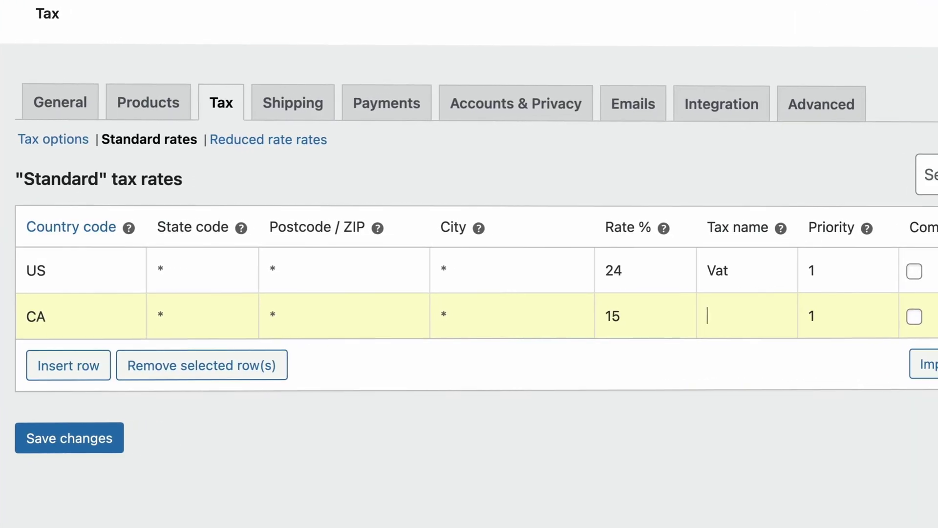
# Name the CA tax rate "Vat" in the standard and reduced rate tables, and open the automated taxes options.
pyautogui.write('Vat')
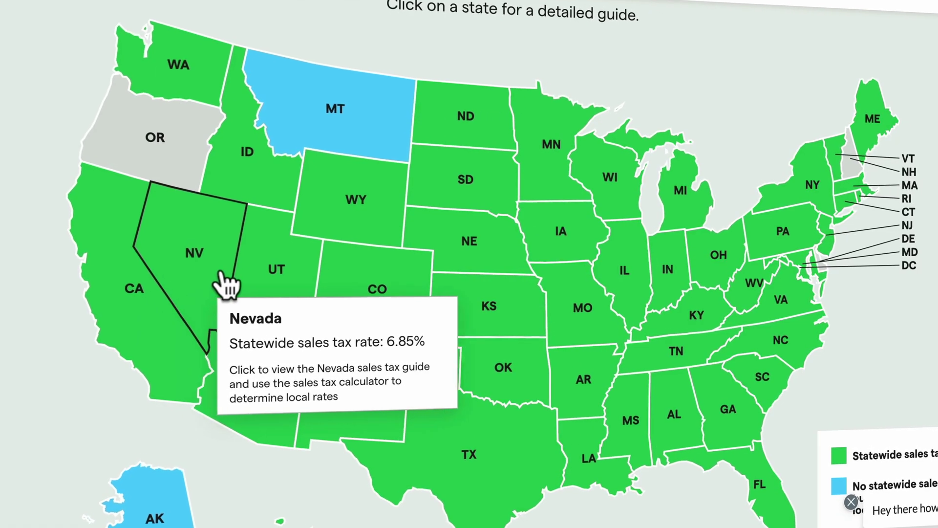
pyautogui.write('V')
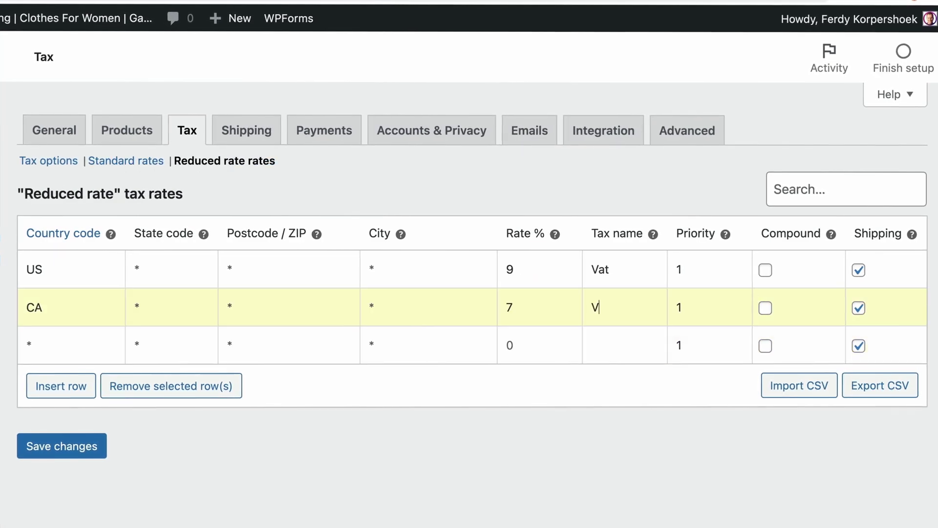
pyautogui.write('at')
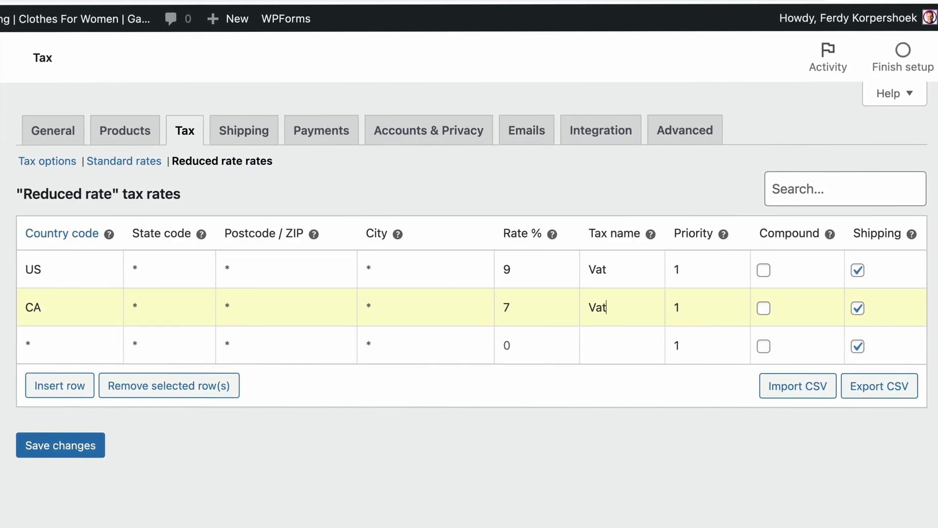
pyautogui.press('Tab')
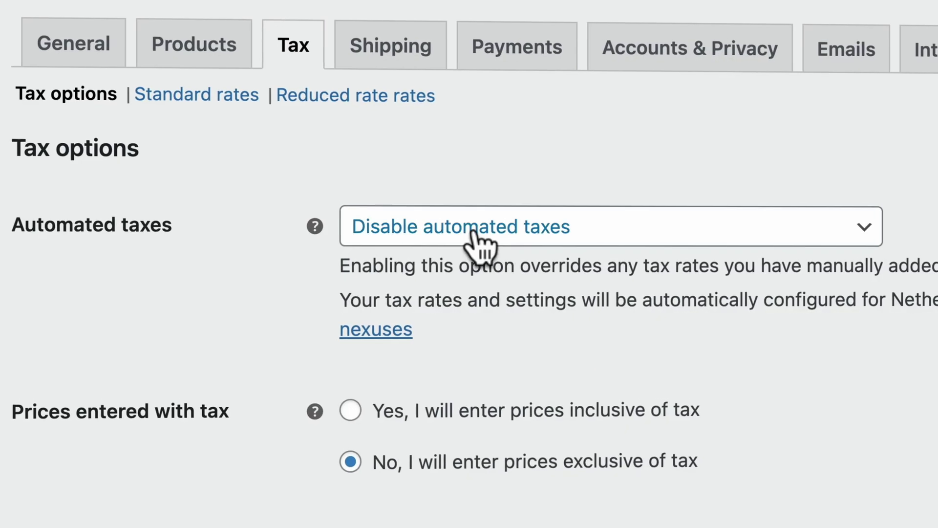
pyautogui.click(465, 228)
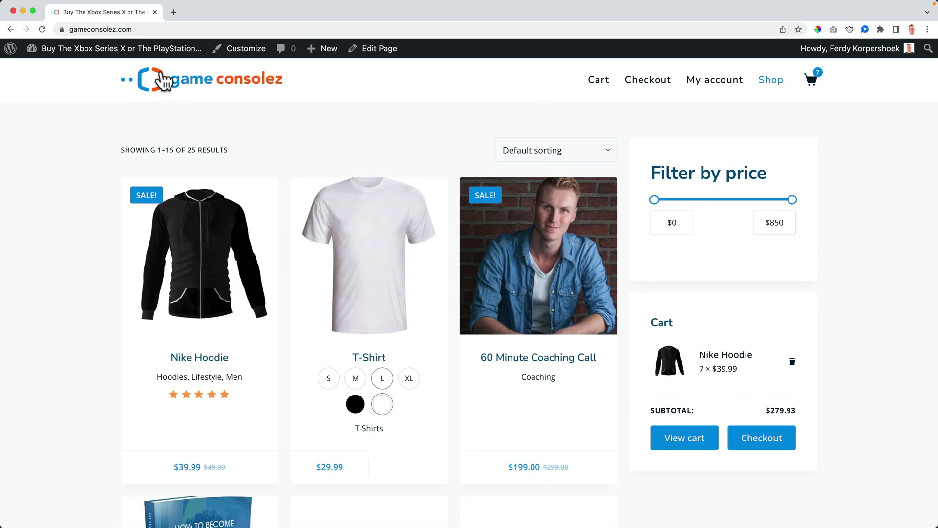
# Open the 60 Minute Coaching Call product from the shop page for editing.
pyautogui.moveTo(158, 48)
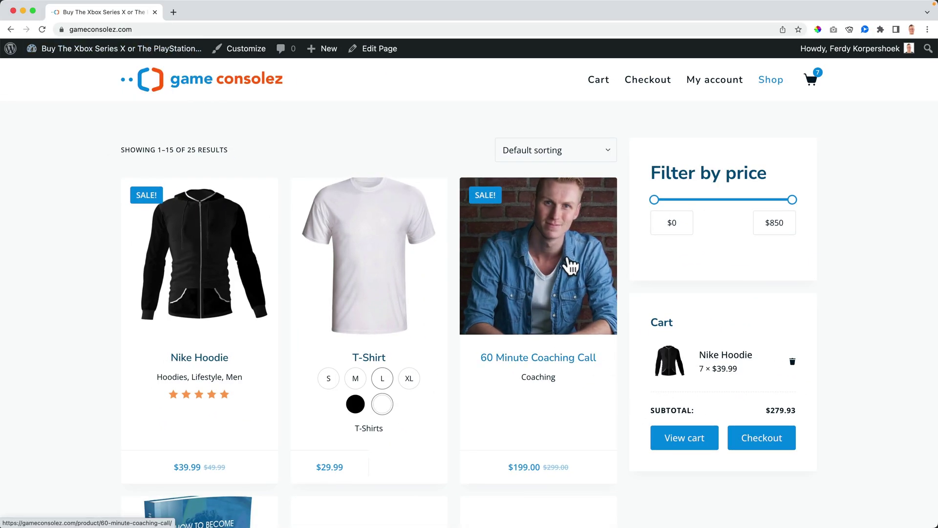
pyautogui.click(551, 254)
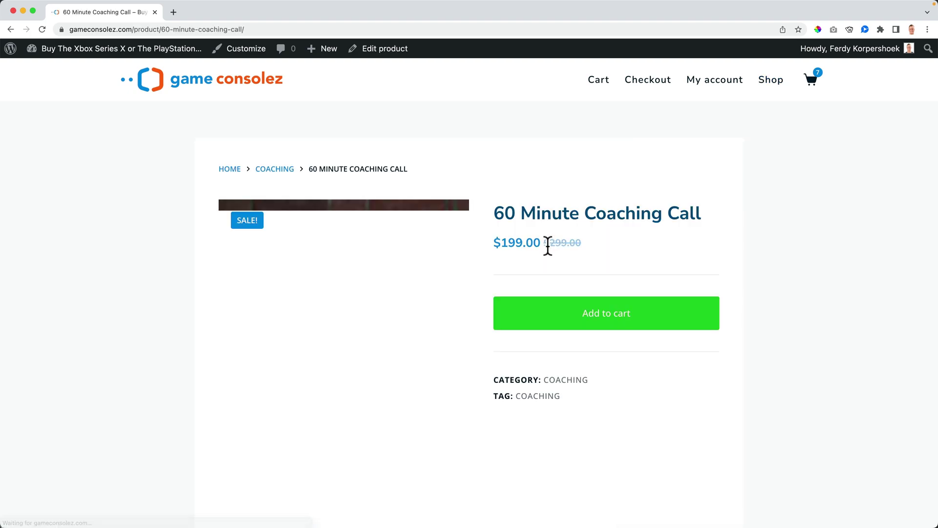
pyautogui.click(379, 54)
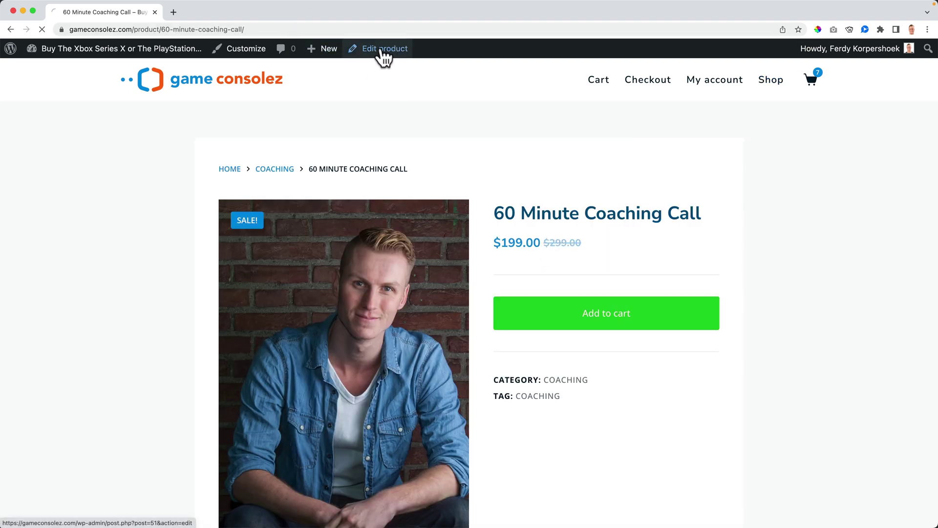
# Set the coaching call product's sale price to 100 and update the product.
pyautogui.scroll(-7, 346, 247)
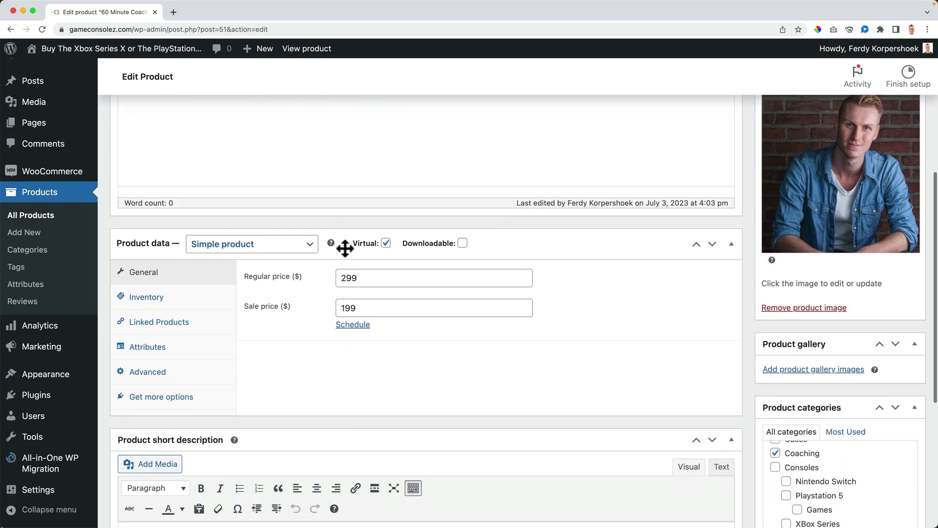
pyautogui.click(302, 269)
pyautogui.moveTo(362, 265); pyautogui.dragTo(331, 270)
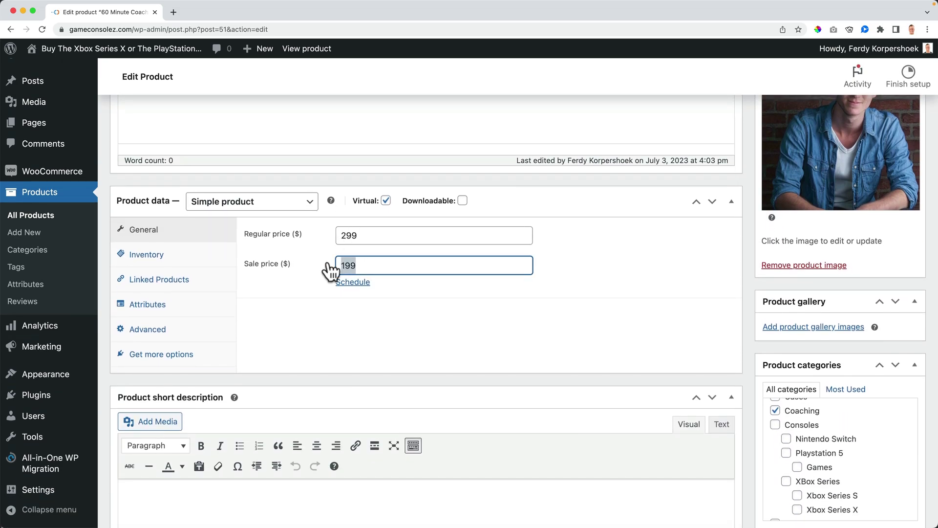
pyautogui.write('180')
pyautogui.scroll(6, 794, 329)
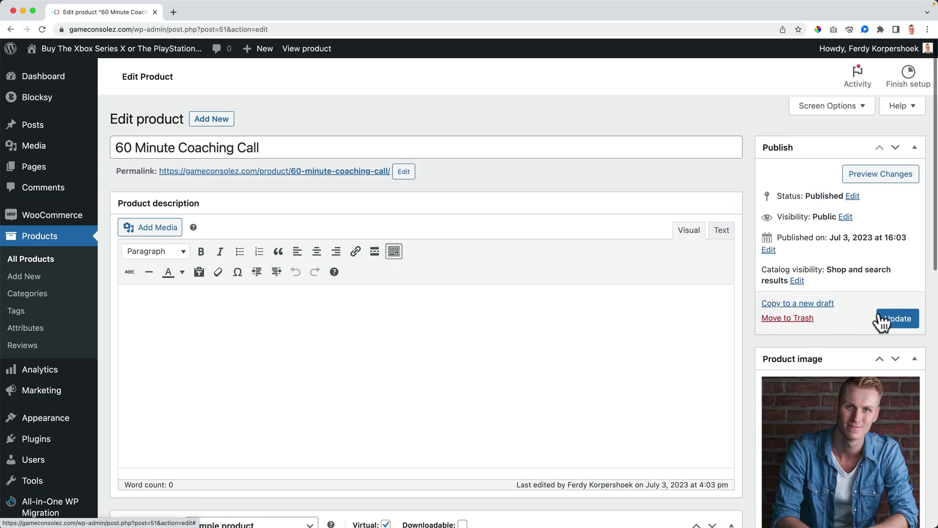
pyautogui.click(880, 318)
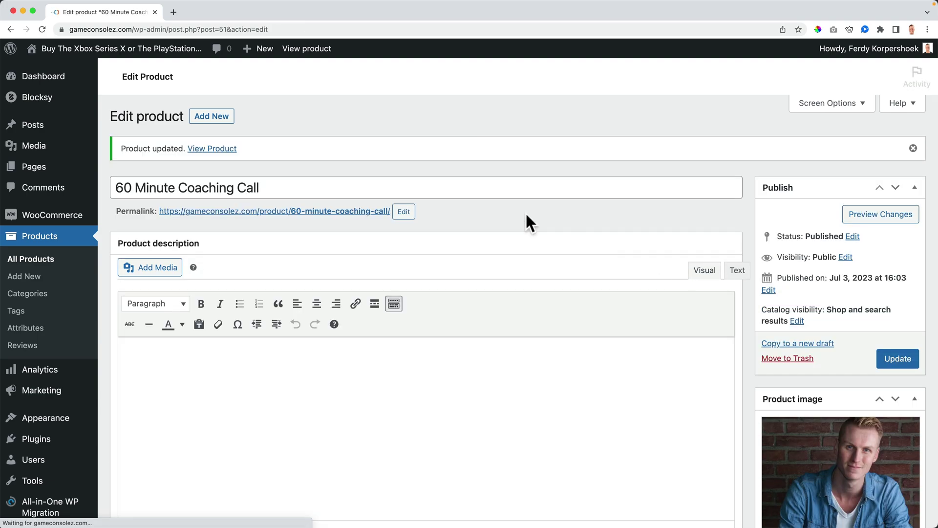
# Add the 60 Minute Coaching Call to the cart from its live product page and view the cart.
pyautogui.click(307, 49)
pyautogui.click(601, 313)
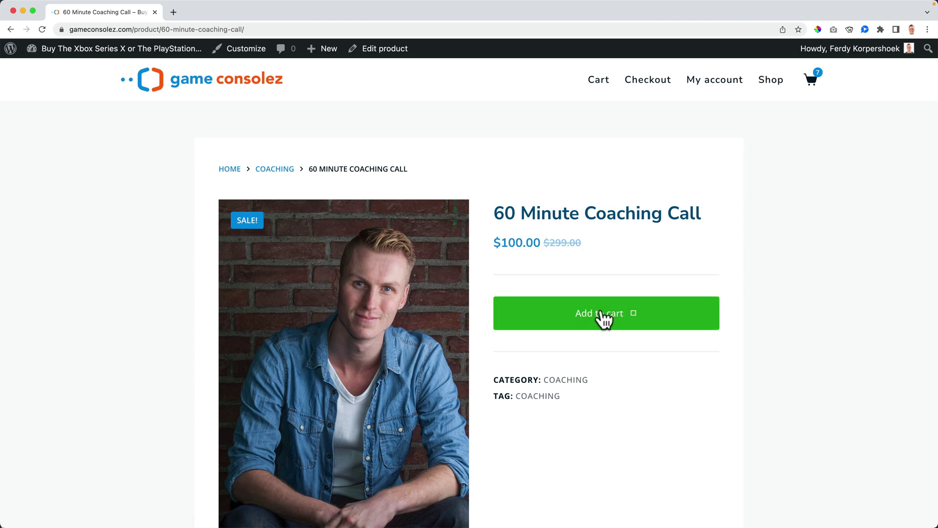
pyautogui.click(674, 319)
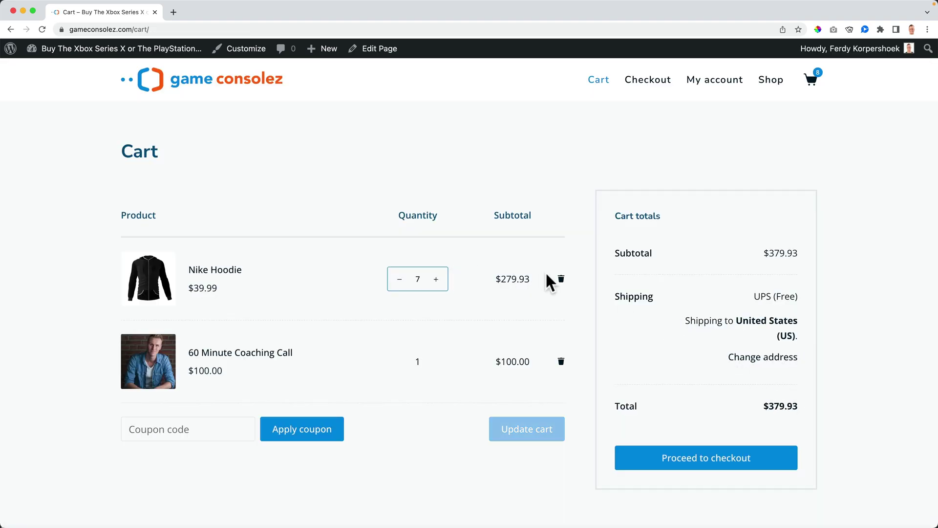
# Remove the Nike Hoodie from the cart and proceed to checkout.
pyautogui.click(561, 277)
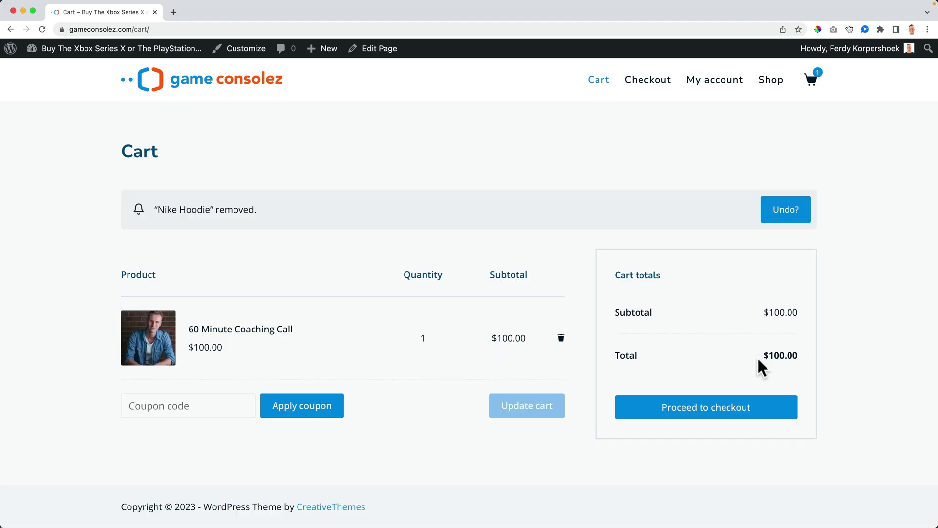
pyautogui.click(715, 418)
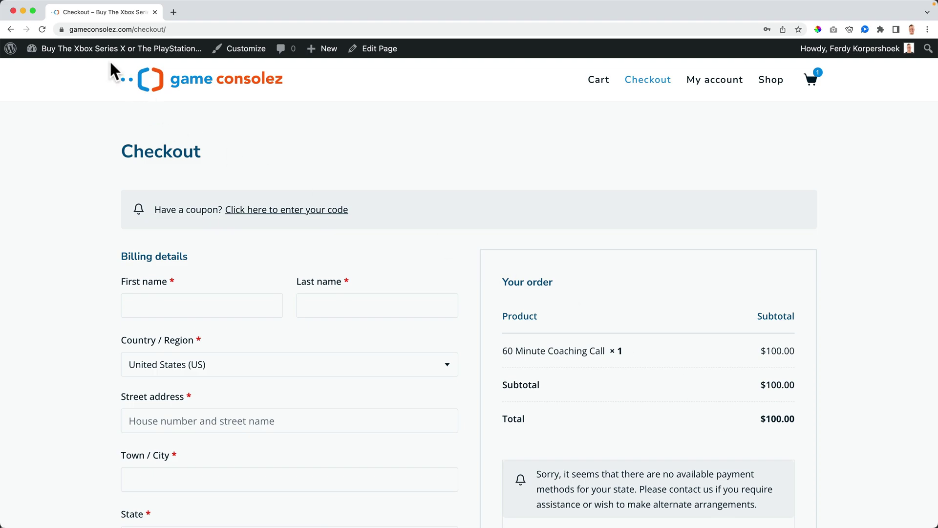
# Enable tax rates and calculations in the general WooCommerce settings and save the changes.
pyautogui.click(97, 51)
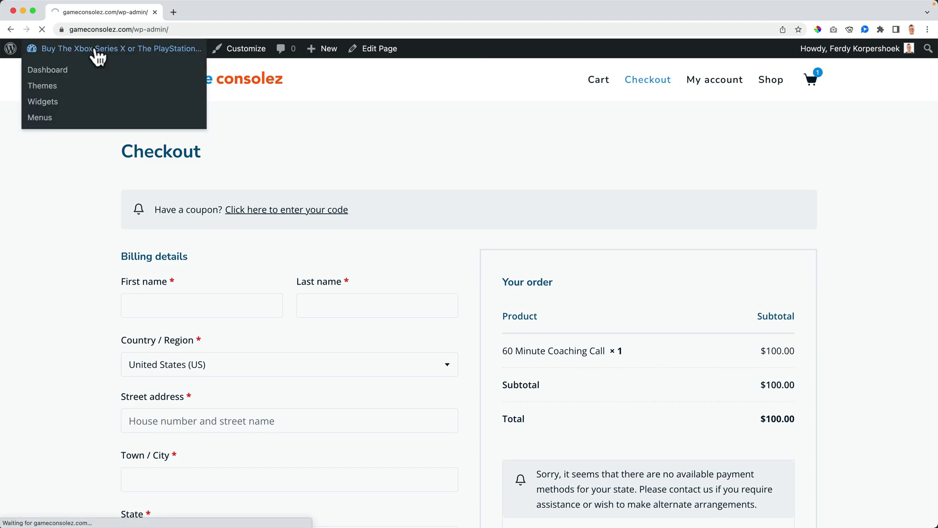
pyautogui.moveTo(35, 260)
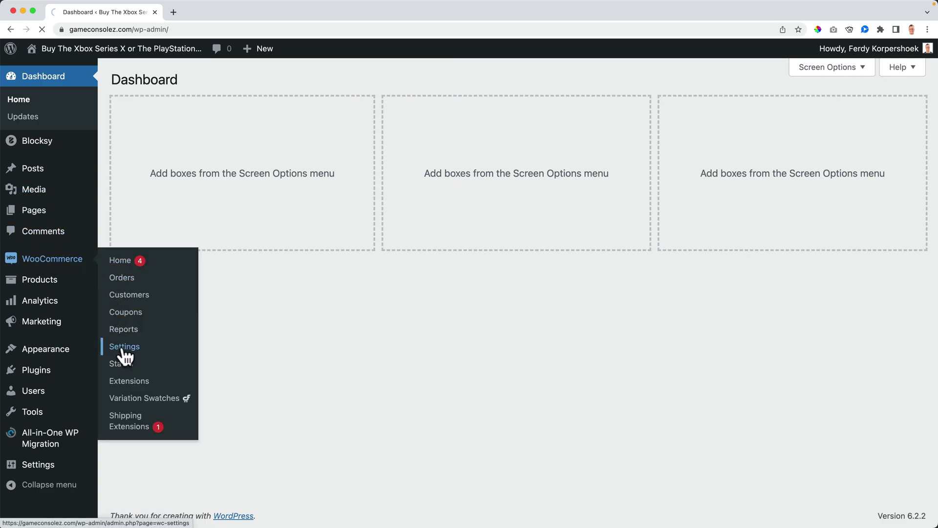
pyautogui.scroll(-3, 192, 254)
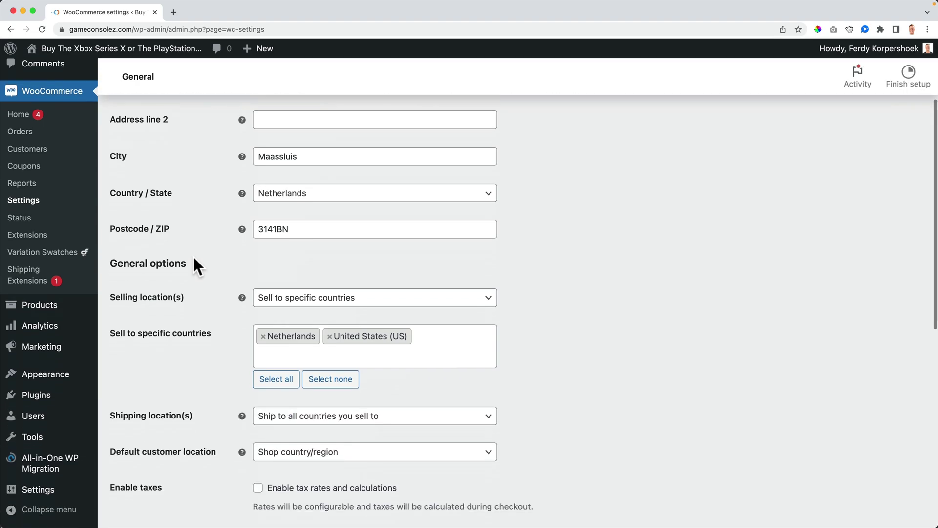
pyautogui.scroll(-5, 193, 255)
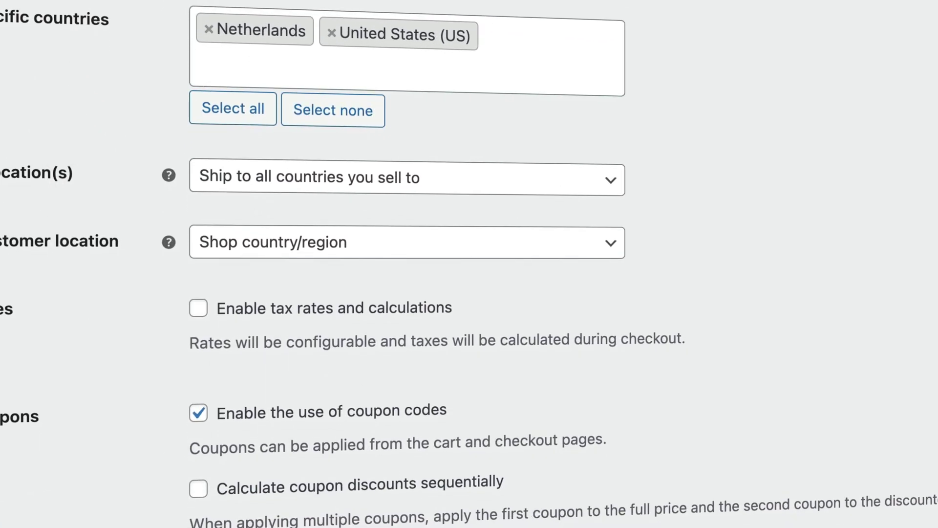
pyautogui.scroll(-2, 470, 264)
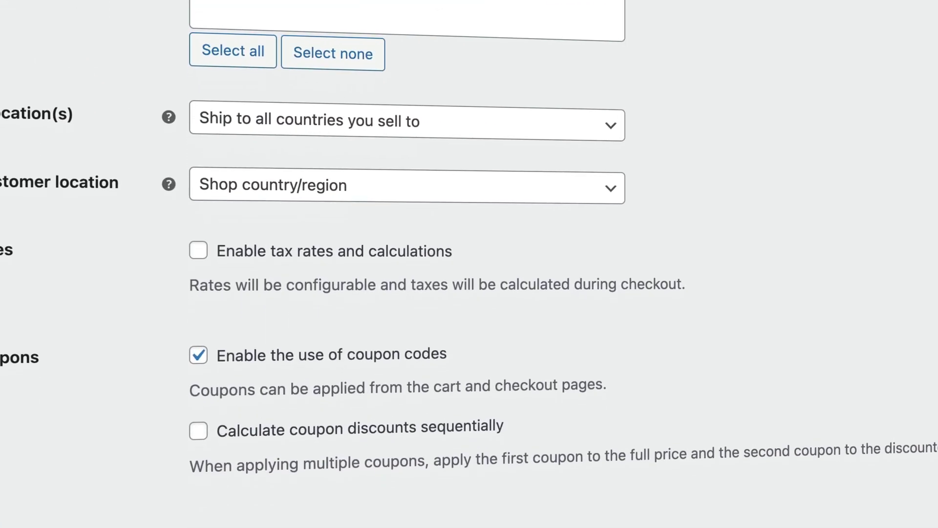
pyautogui.click(198, 250)
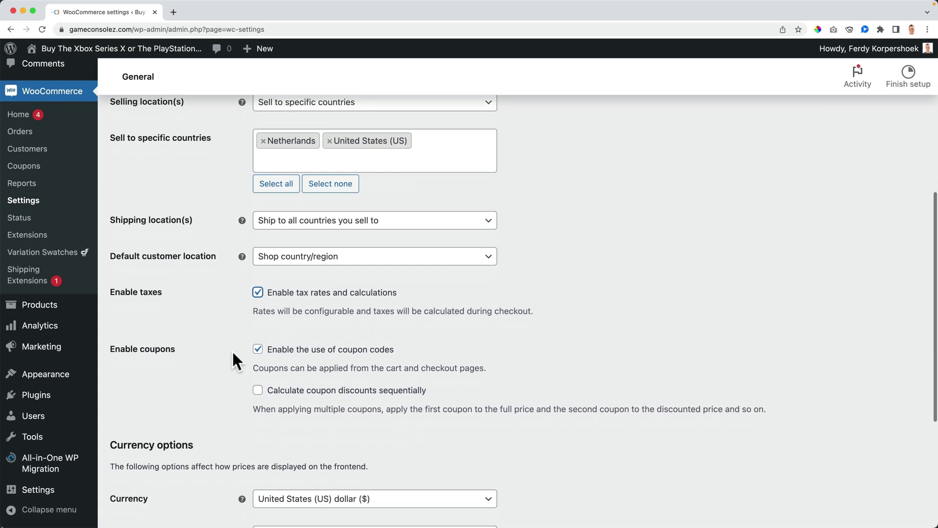
pyautogui.scroll(-5, 231, 350)
pyautogui.click(151, 468)
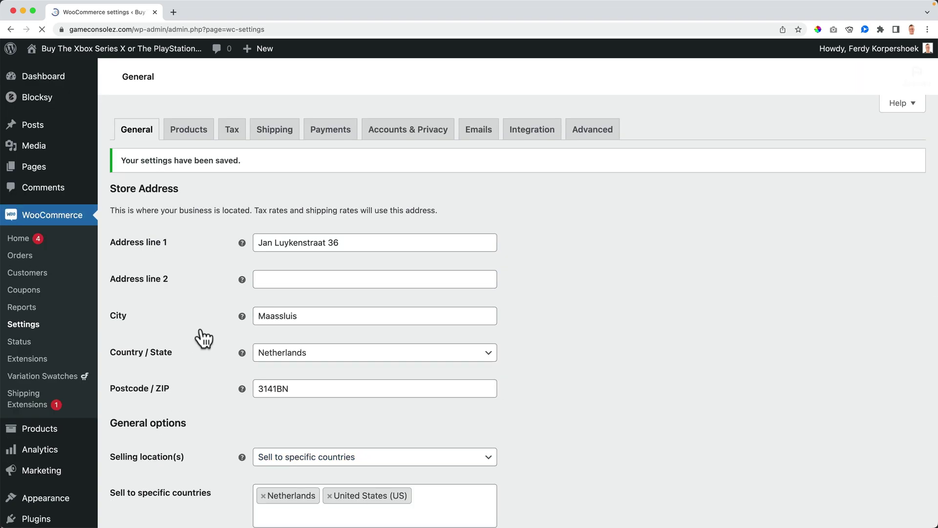
# Remove "Zero rate" from the additional tax classes in the WooCommerce tax options and save the changes.
pyautogui.click(233, 133)
pyautogui.moveTo(234, 201)
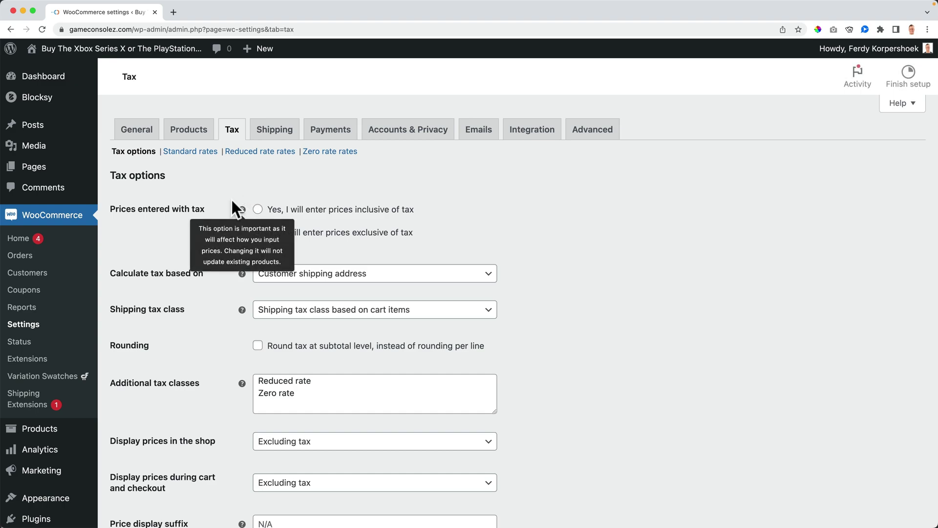
pyautogui.scroll(-3, 227, 193)
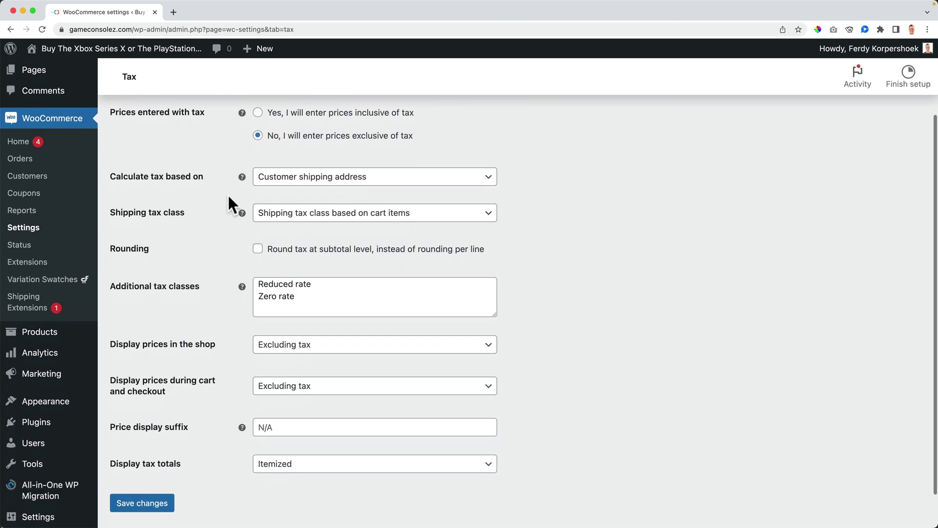
pyautogui.scroll(4, 229, 203)
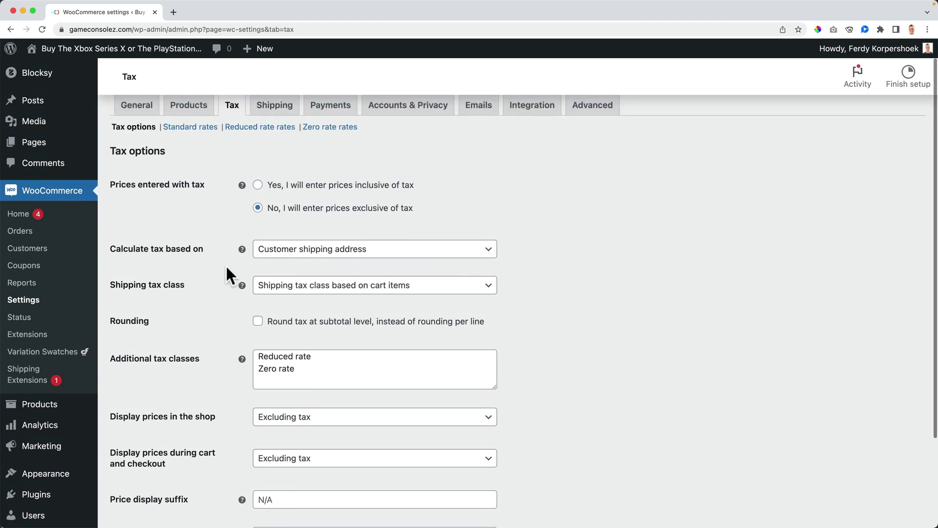
pyautogui.scroll(-3, 226, 276)
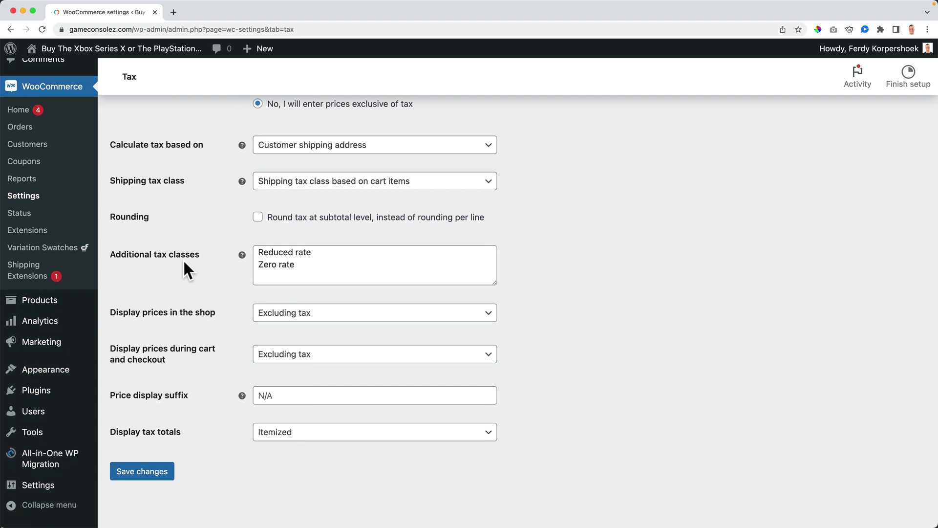
pyautogui.scroll(3, 183, 259)
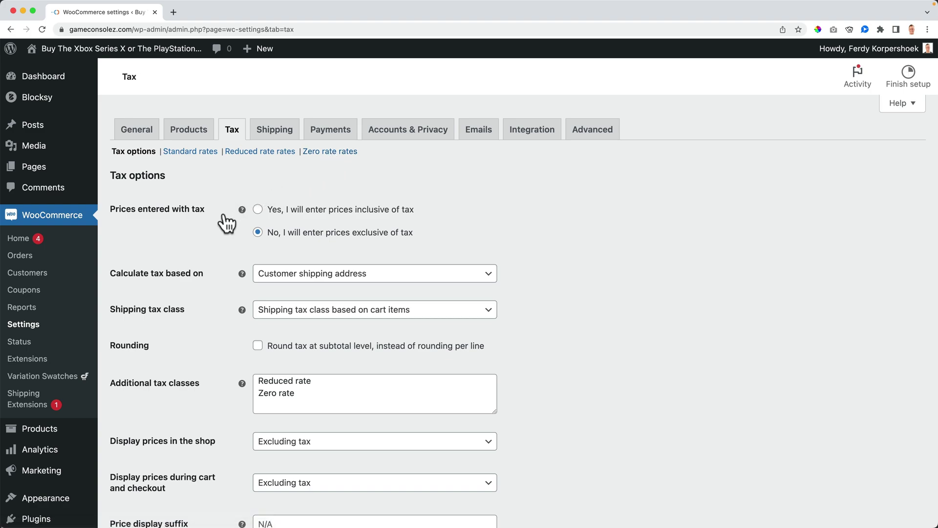
pyautogui.scroll(-3, 220, 224)
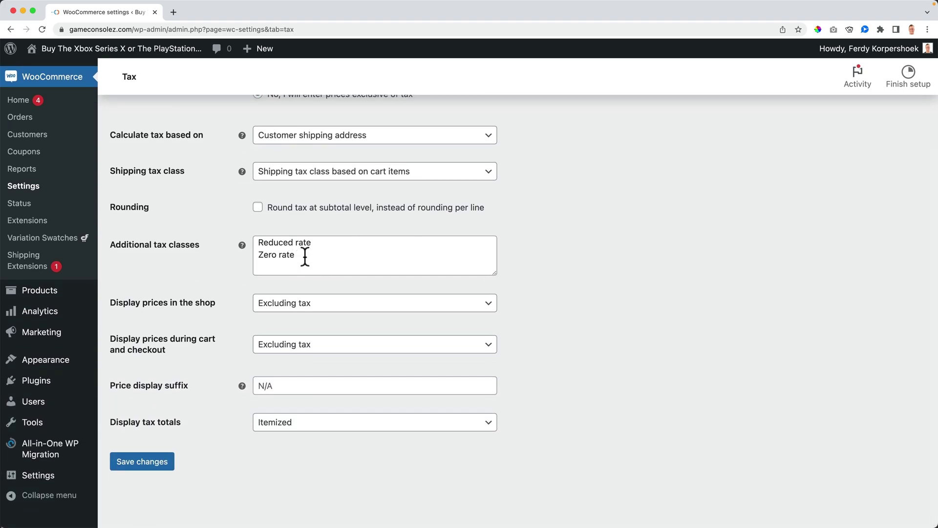
pyautogui.moveTo(303, 255); pyautogui.dragTo(247, 253)
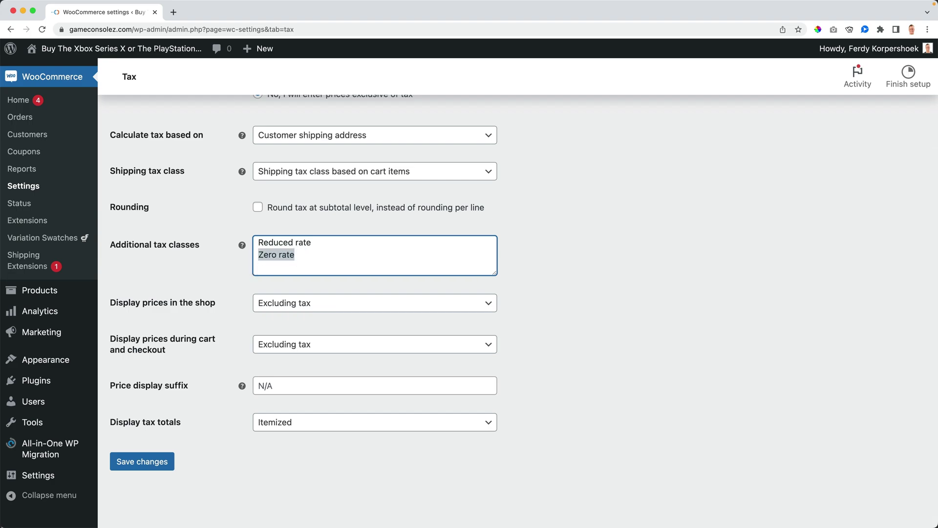
pyautogui.press('BackSpace')
pyautogui.scroll(1, 315, 260)
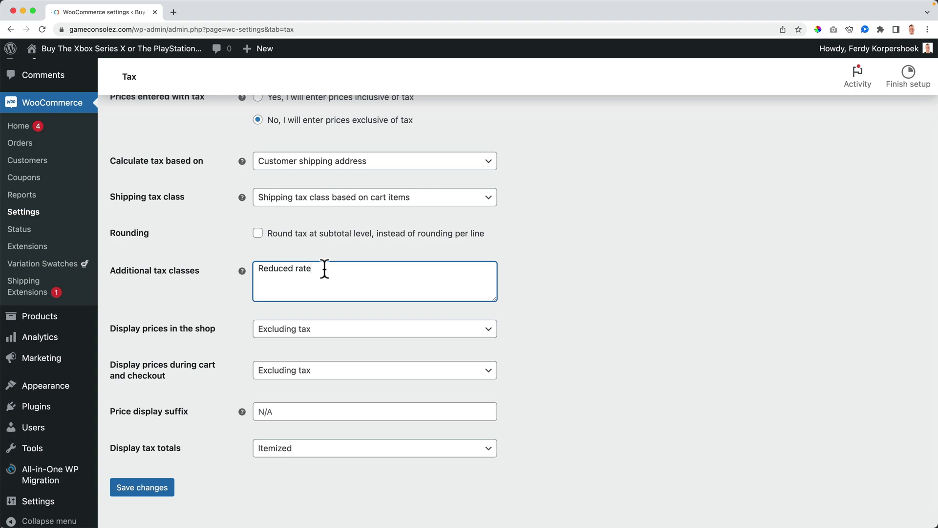
pyautogui.scroll(-1, 204, 278)
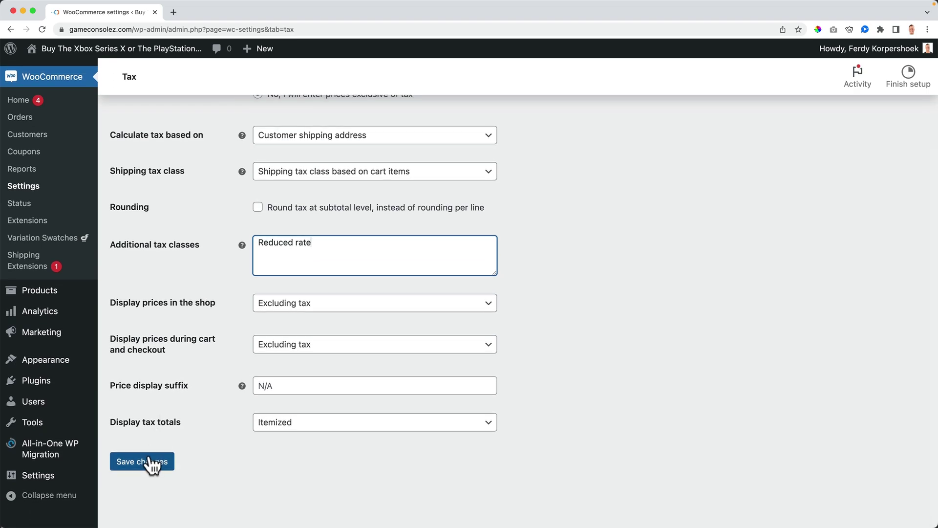
pyautogui.click(147, 463)
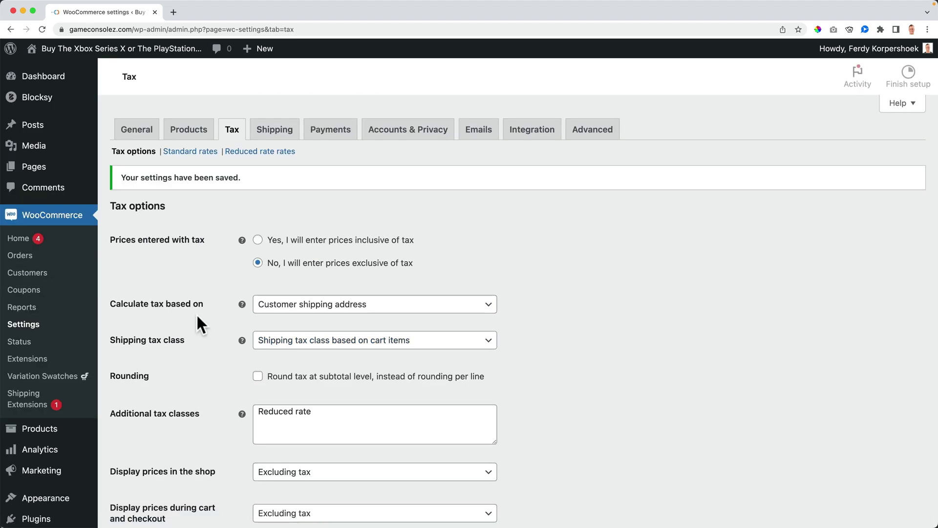
# Add a standard tax rate for country NL with a rate of 21 and the tax name Vat, and save the changes.
pyautogui.click(193, 153)
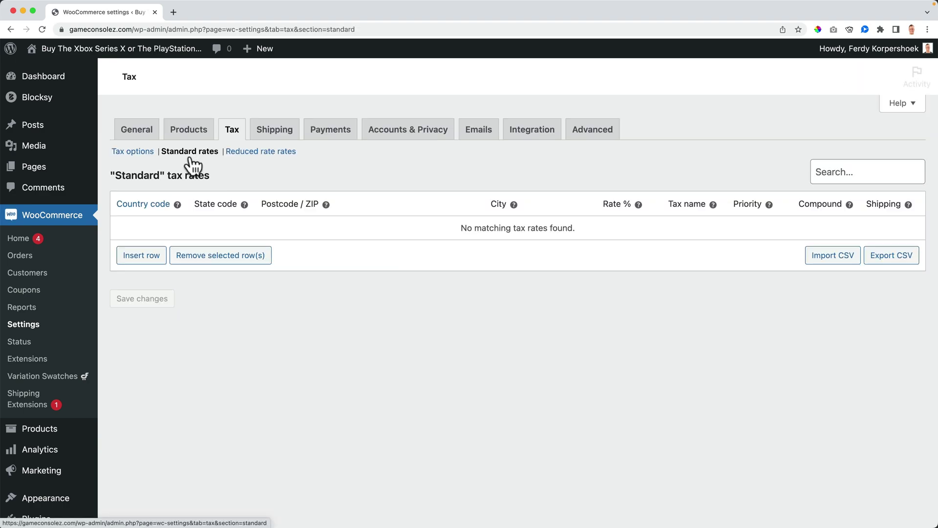
pyautogui.click(140, 257)
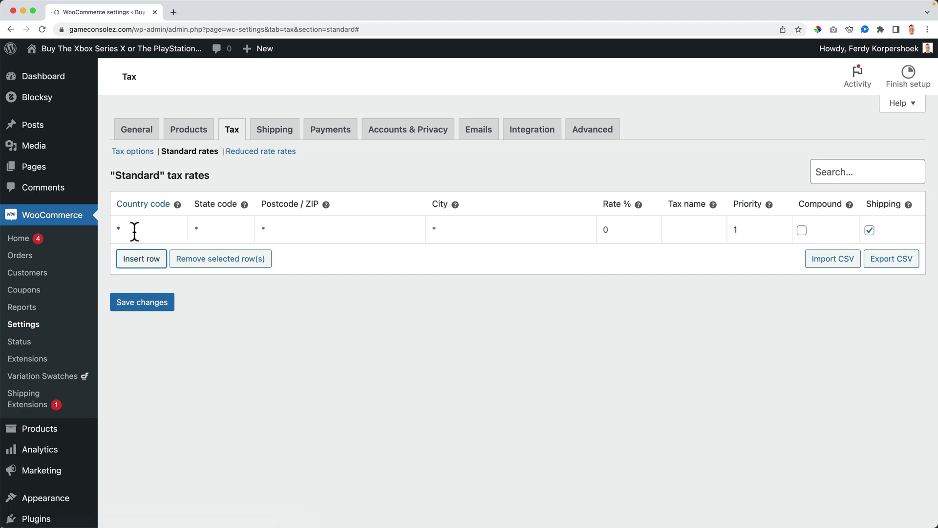
pyautogui.click(133, 230)
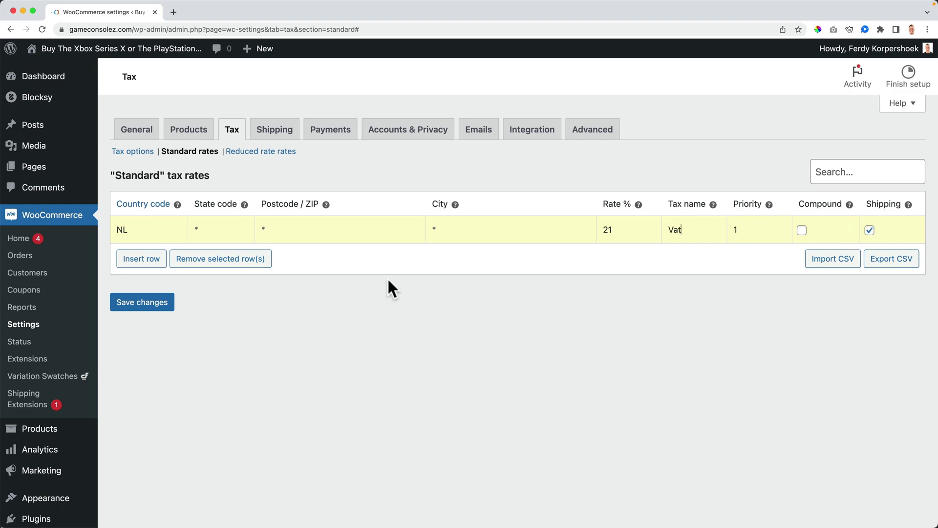
pyautogui.click(144, 305)
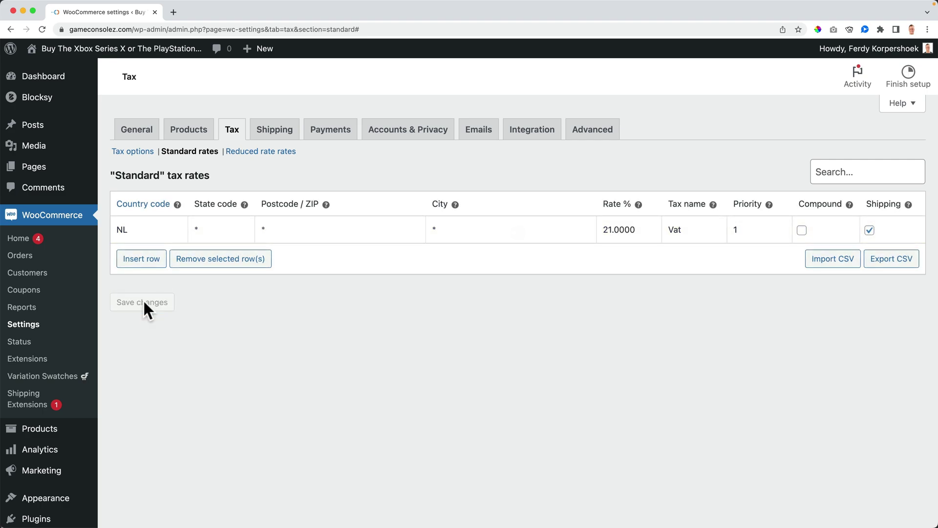
# Add a reduced tax rate for country NL with a rate of 9 and the tax name Tax, and save the changes.
pyautogui.click(255, 153)
pyautogui.click(139, 259)
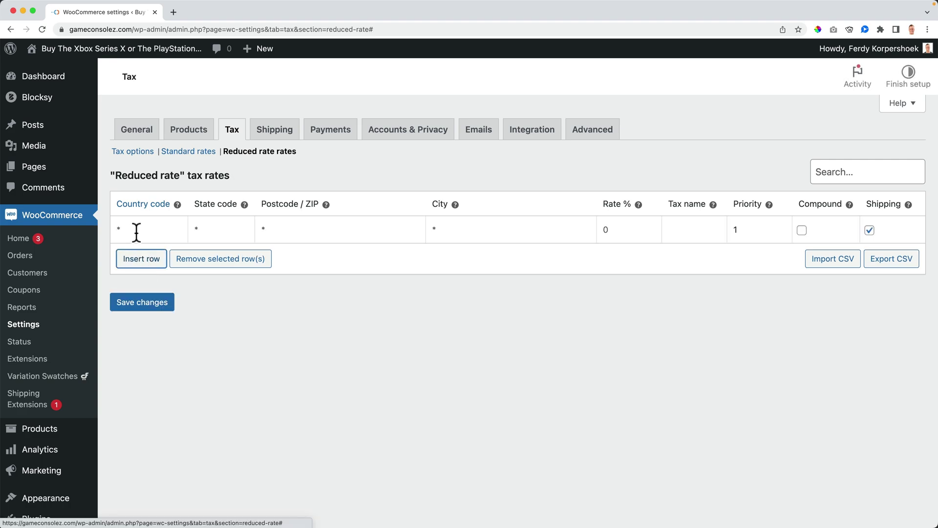
pyautogui.click(137, 232)
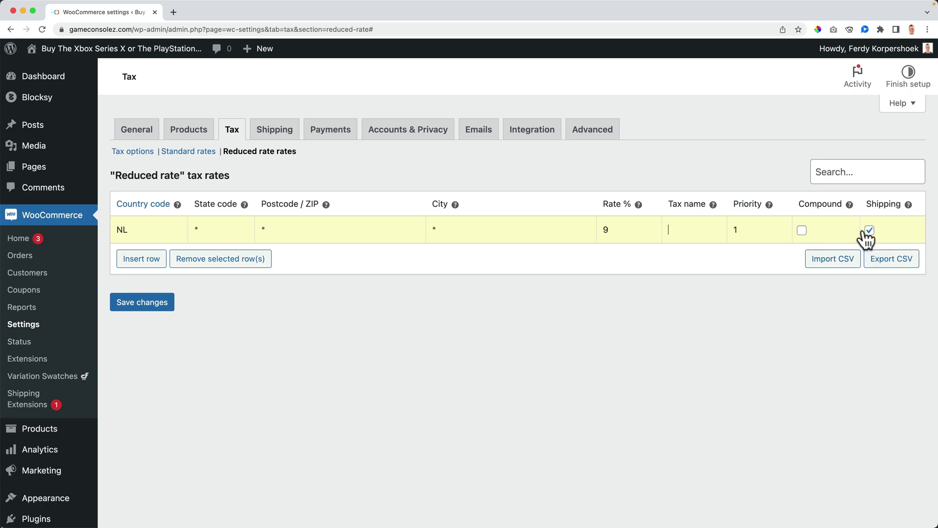
pyautogui.click(150, 302)
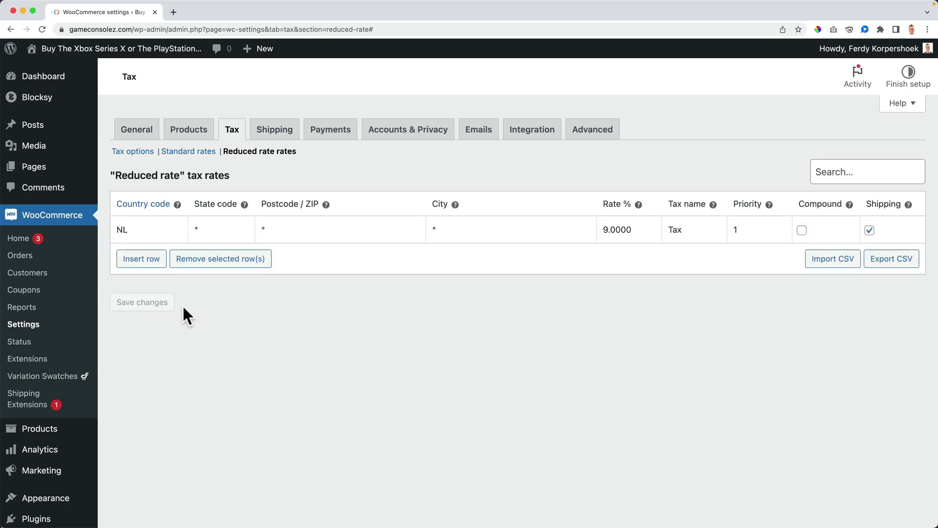
# Visit the live shop, proceed from the cart to checkout, and set the billing country to Netherlands to check the VAT in the order.
pyautogui.click(122, 50)
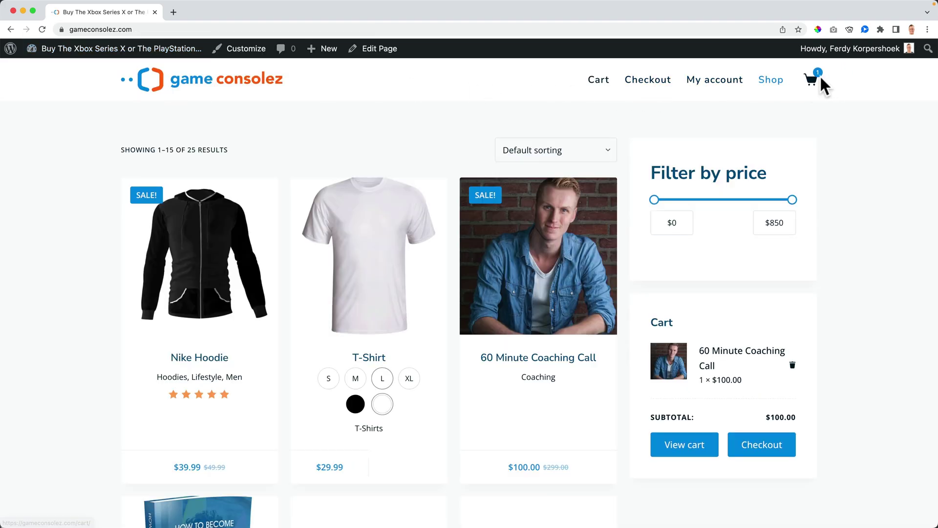
pyautogui.moveTo(812, 82)
pyautogui.click(692, 223)
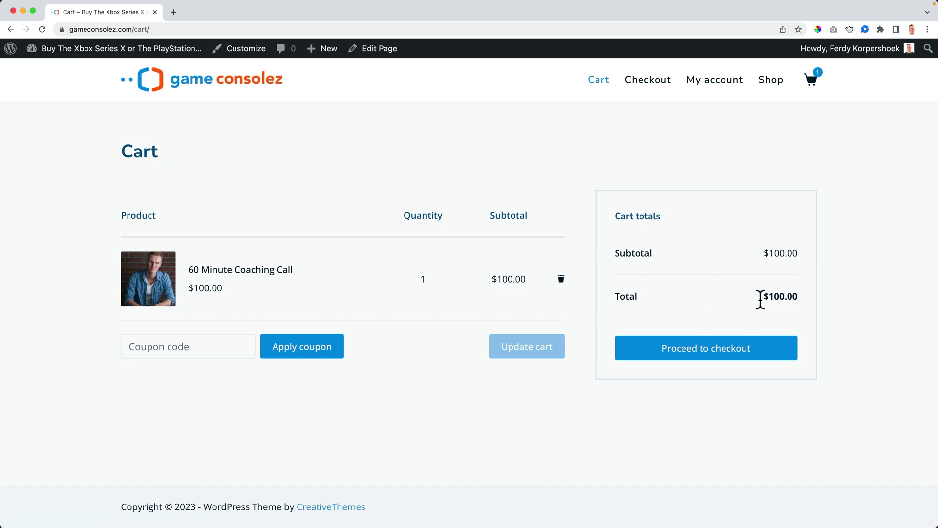
pyautogui.click(702, 354)
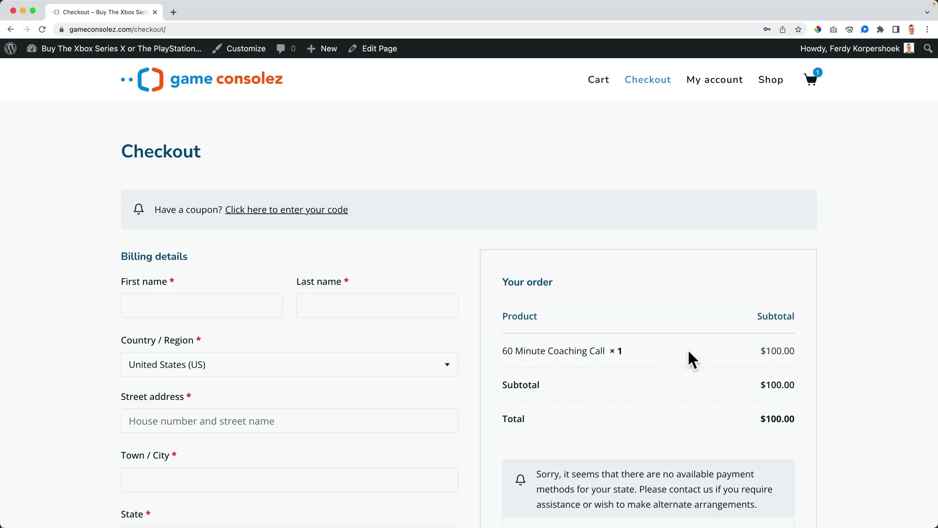
pyautogui.scroll(-5, 650, 351)
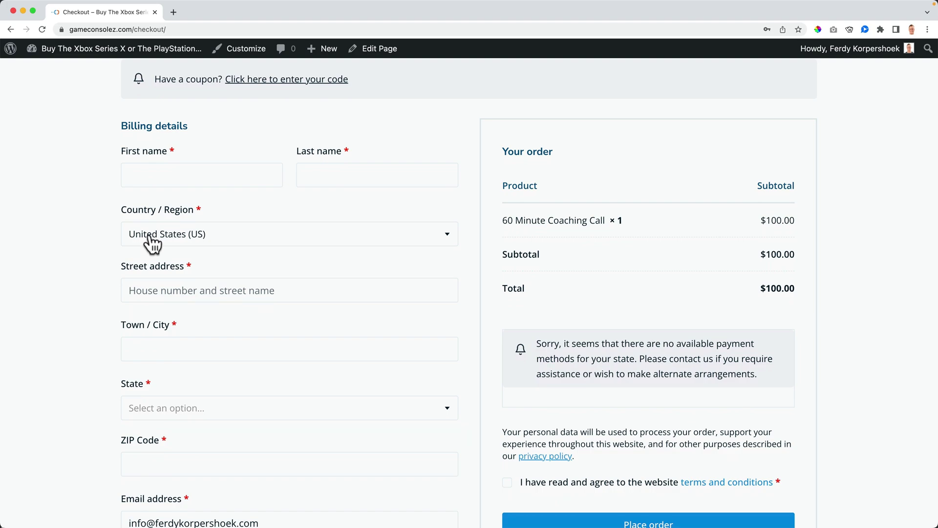
pyautogui.click(153, 240)
pyautogui.click(159, 293)
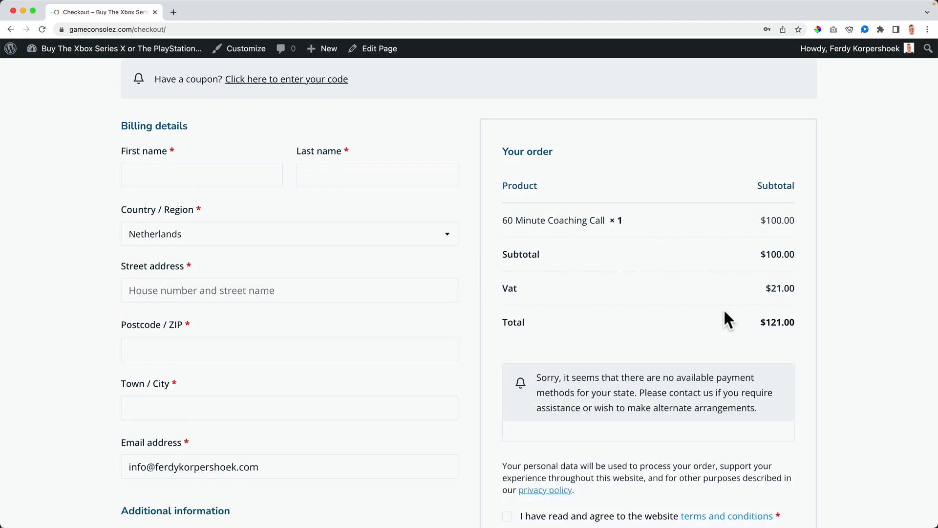
pyautogui.scroll(-3, 782, 288)
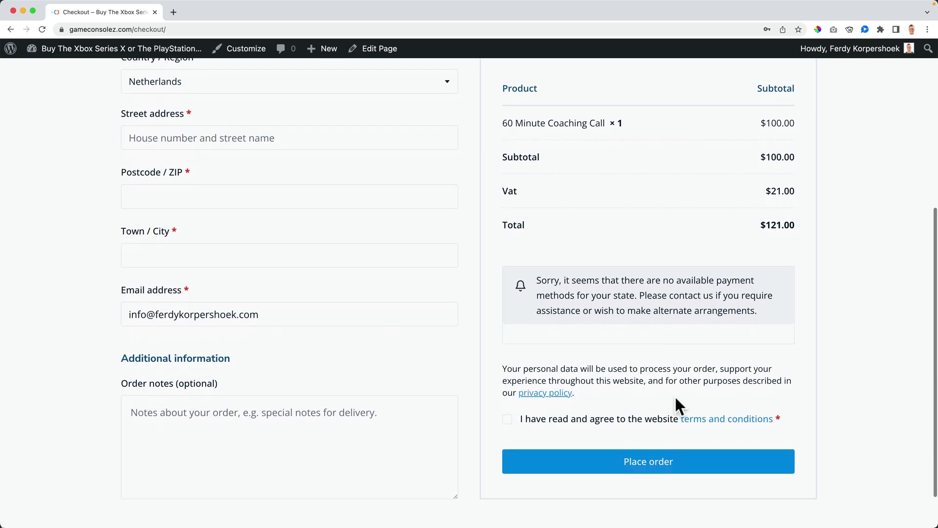
pyautogui.scroll(6, 532, 346)
# View the cart to check its totals with VAT, and return to the shop's home page.
pyautogui.moveTo(812, 93)
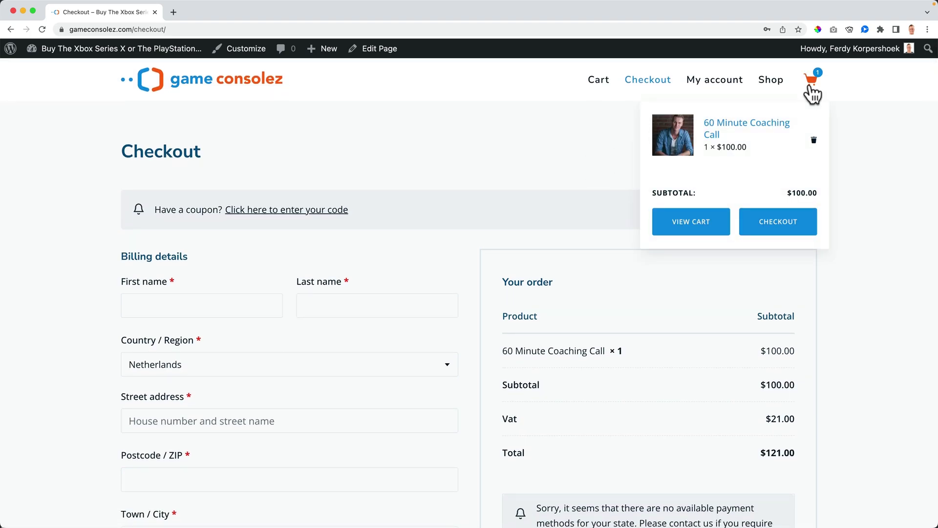
pyautogui.click(698, 209)
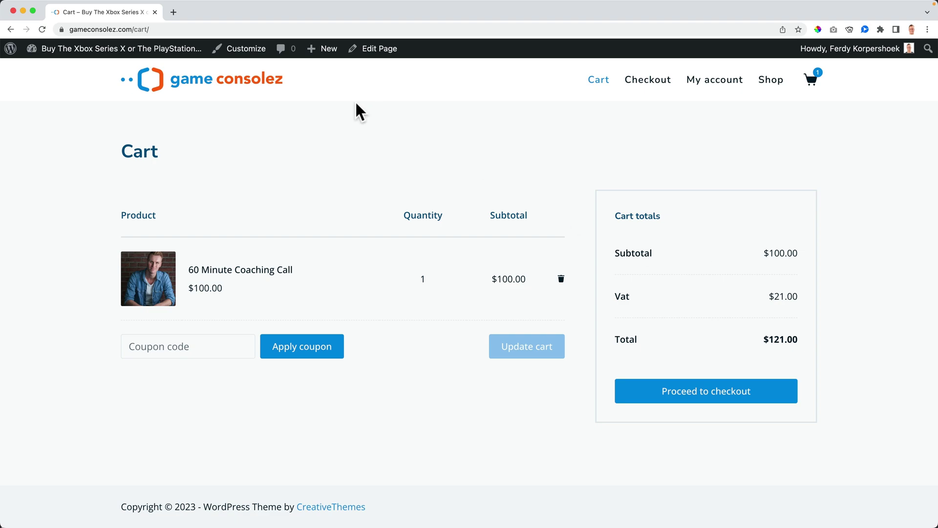
pyautogui.click(238, 86)
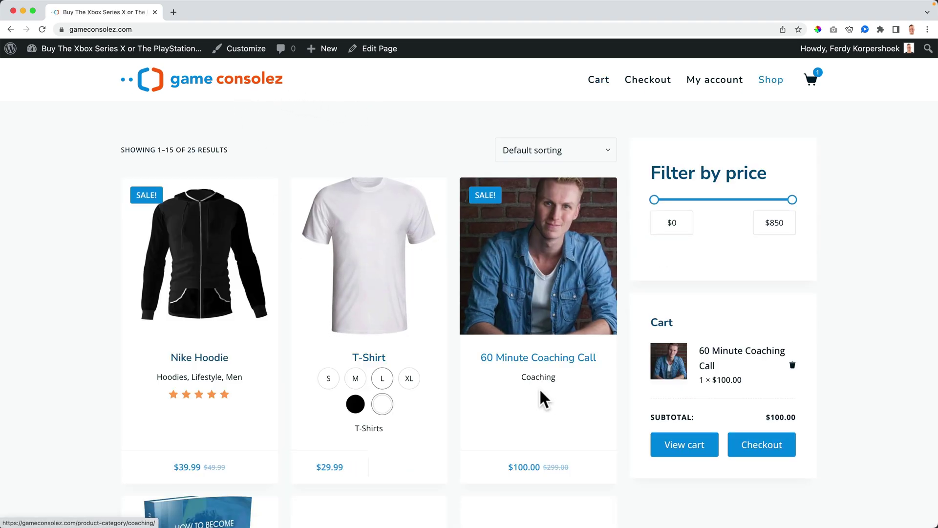
pyautogui.scroll(-2, 541, 391)
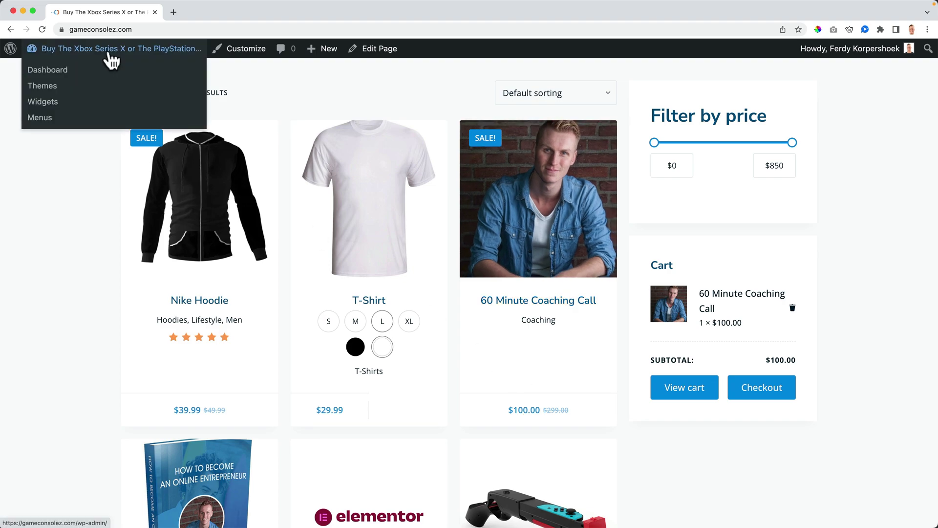
# Open the WordPress dashboard in a separate browser tab placed before the shop, and go to the WooCommerce tax options.
pyautogui.keyDown('super'); pyautogui.click(112, 51); pyautogui.keyUp('super')
pyautogui.moveTo(199, 13); pyautogui.dragTo(66, 10)
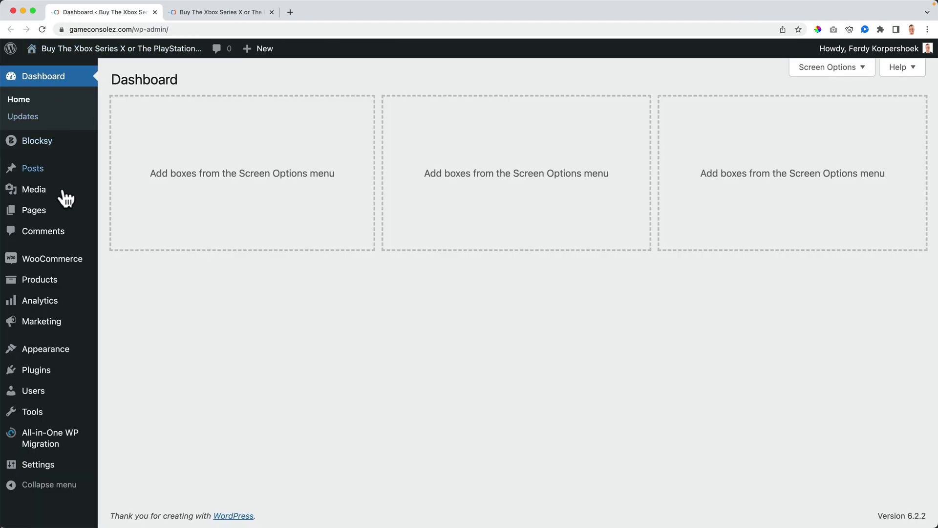
pyautogui.moveTo(59, 273)
pyautogui.click(126, 347)
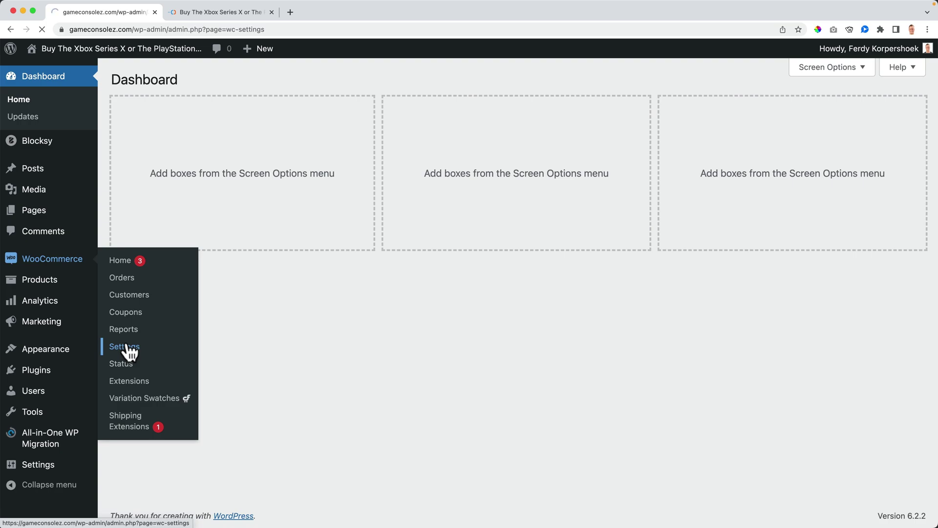
pyautogui.click(230, 132)
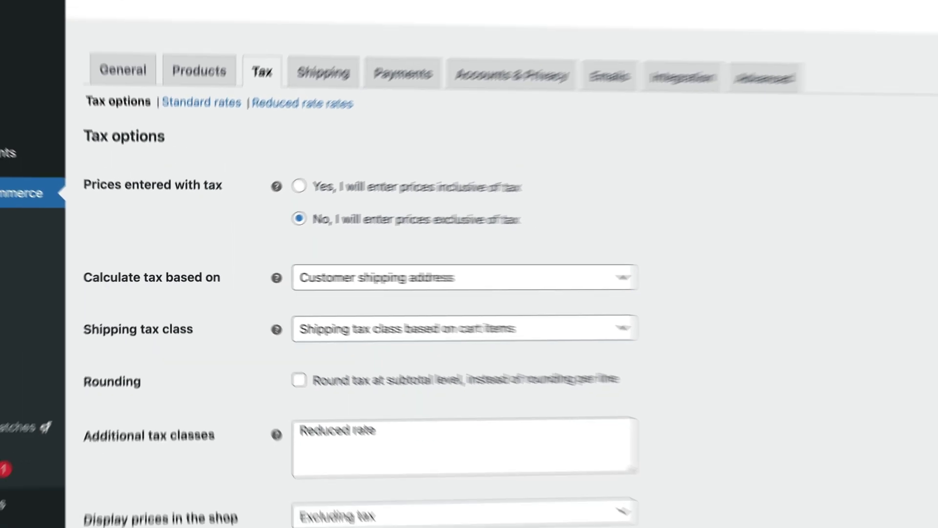
# Compare the live shop's product prices with the subtotal, VAT and total in the checkout order summary.
pyautogui.click(206, 14)
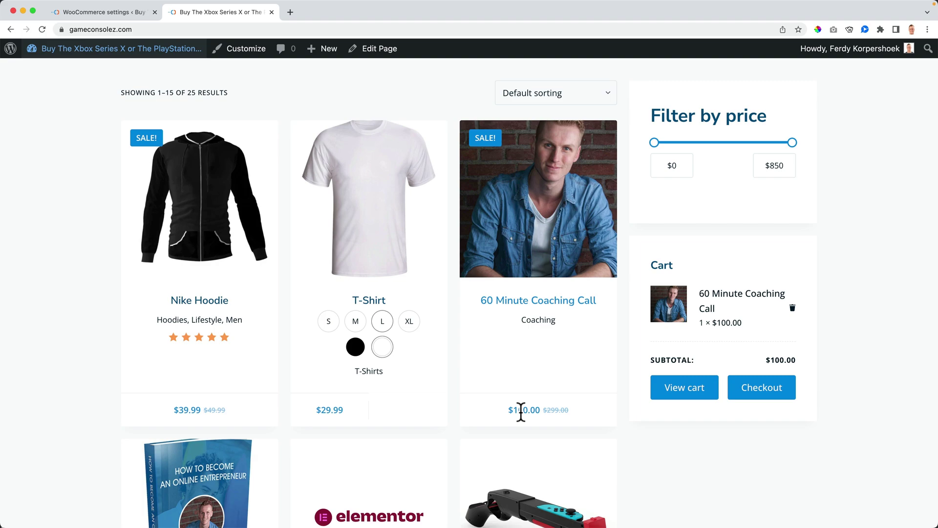
pyautogui.scroll(2, 523, 356)
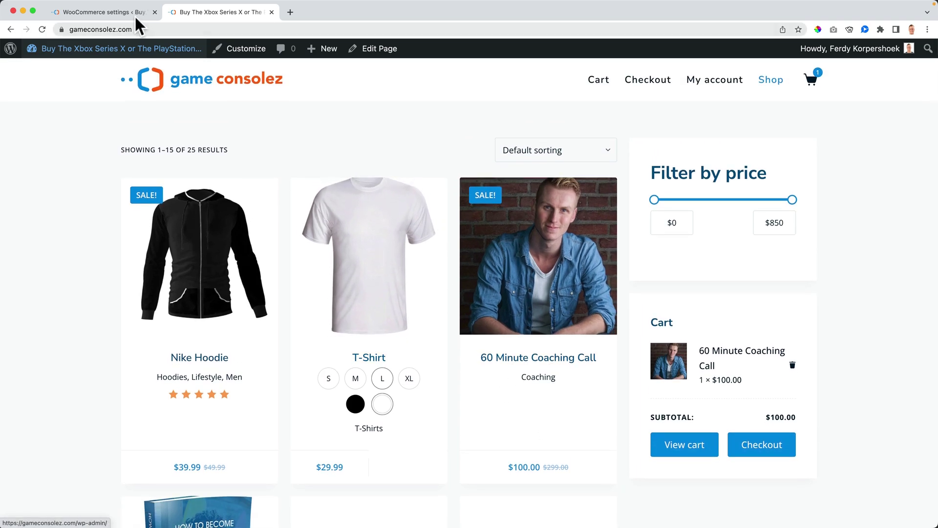
pyautogui.click(133, 14)
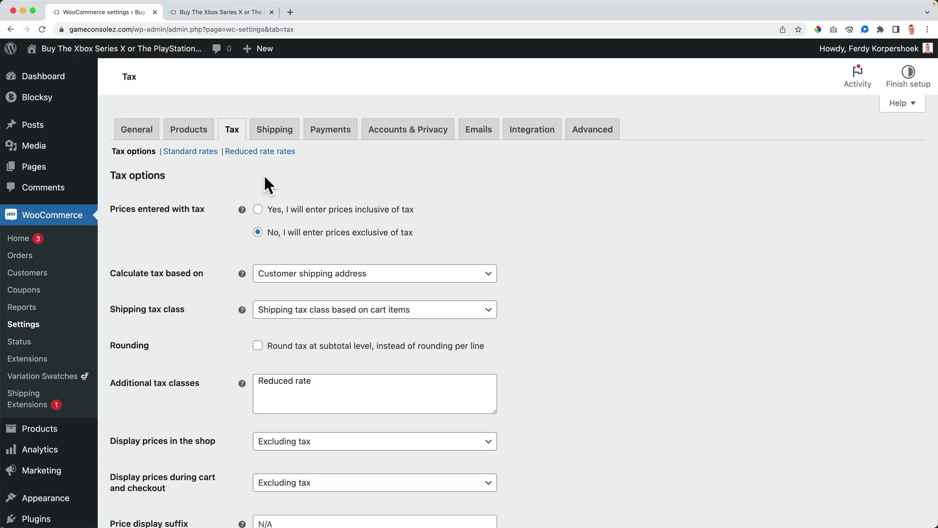
pyautogui.click(212, 12)
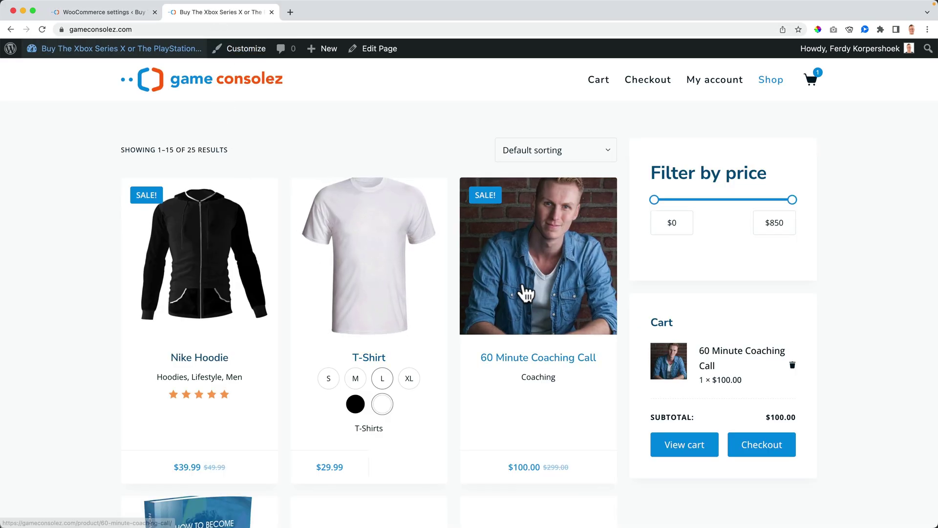
pyautogui.click(751, 447)
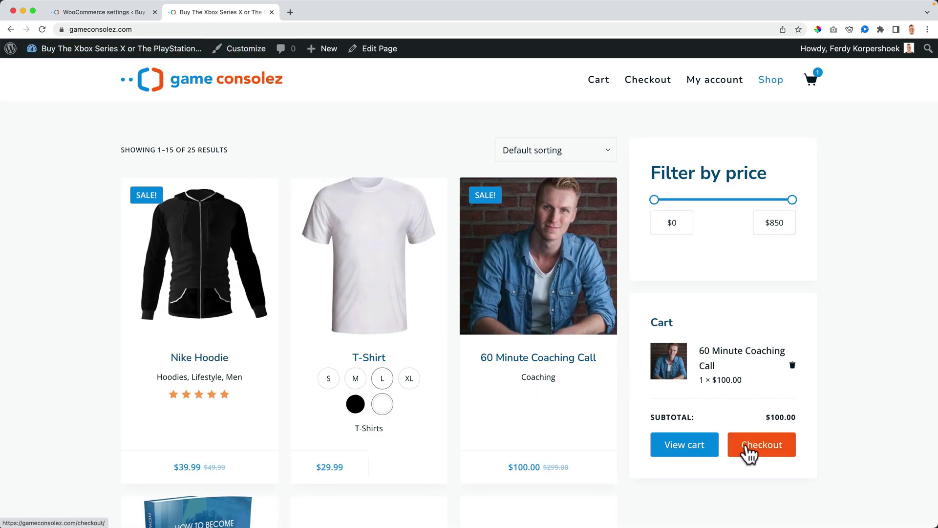
pyautogui.moveTo(795, 416); pyautogui.dragTo(778, 419)
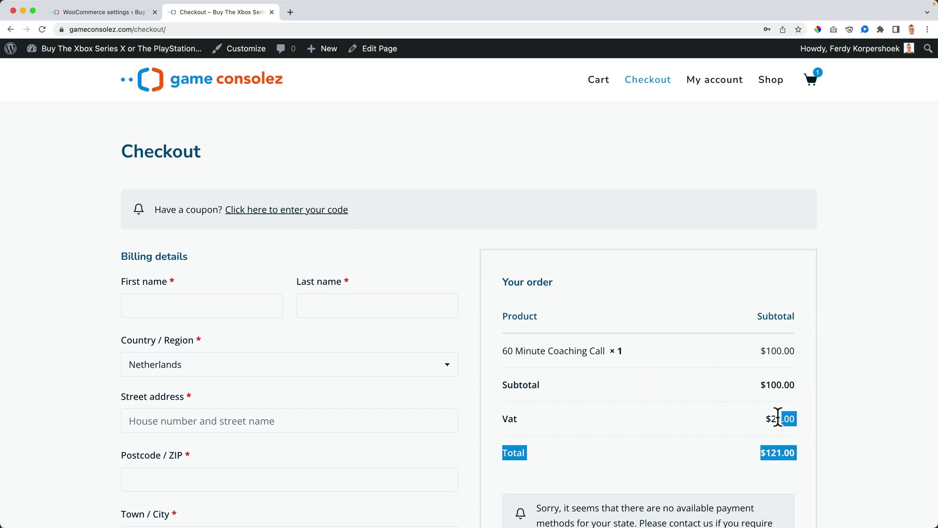
pyautogui.click(513, 419)
pyautogui.moveTo(503, 315); pyautogui.dragTo(701, 429)
pyautogui.click(794, 420)
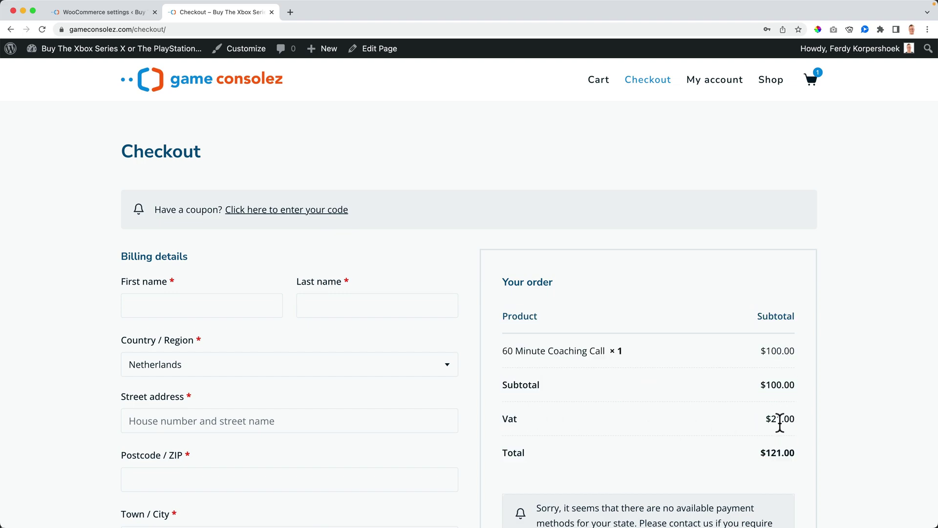
# Set the WooCommerce tax options so that prices are entered inclusive of tax, and save the changes.
pyautogui.click(93, 13)
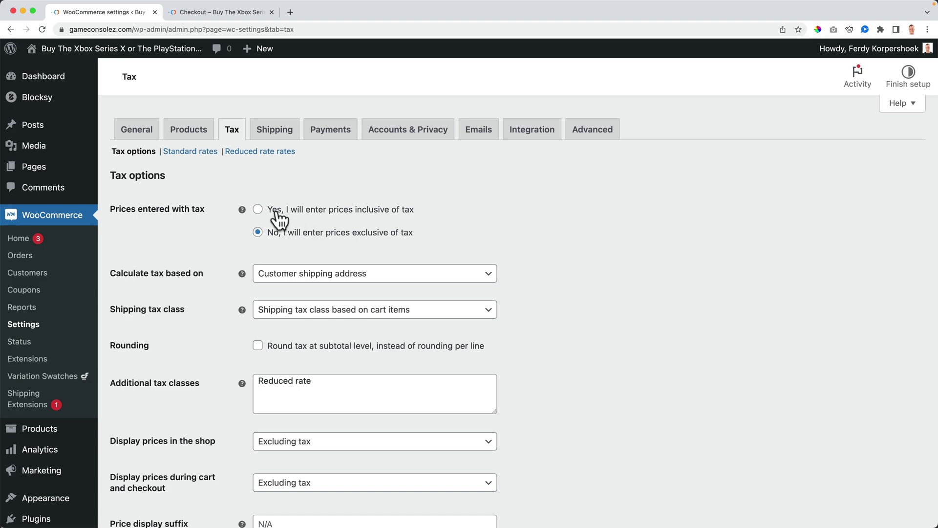
pyautogui.click(258, 209)
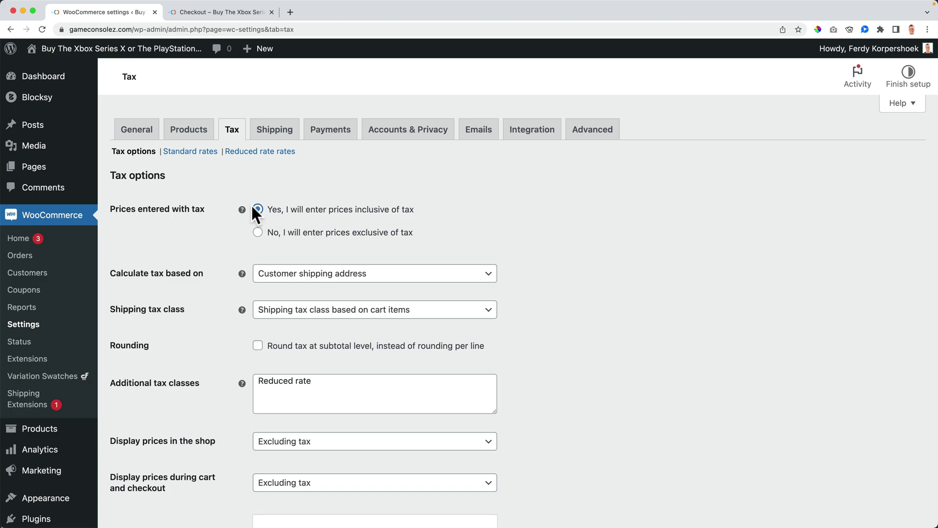
pyautogui.scroll(-5, 201, 250)
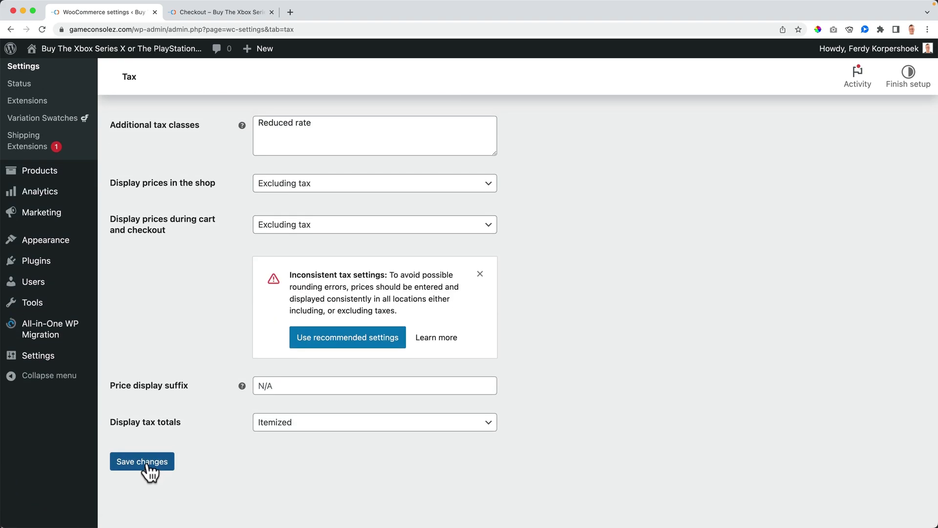
pyautogui.click(147, 465)
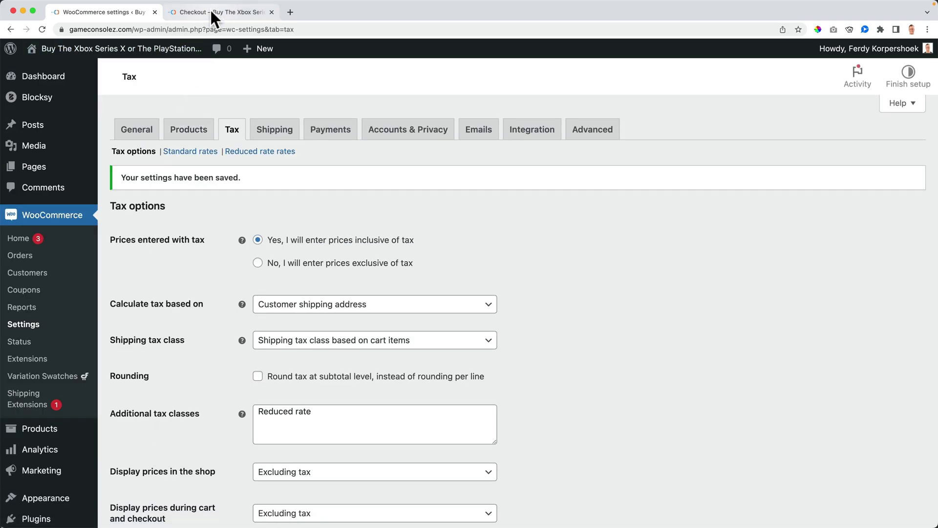
# View the cart on the live shop and examine how its subtotal, VAT and total are calculated with tax-inclusive prices.
pyautogui.click(213, 15)
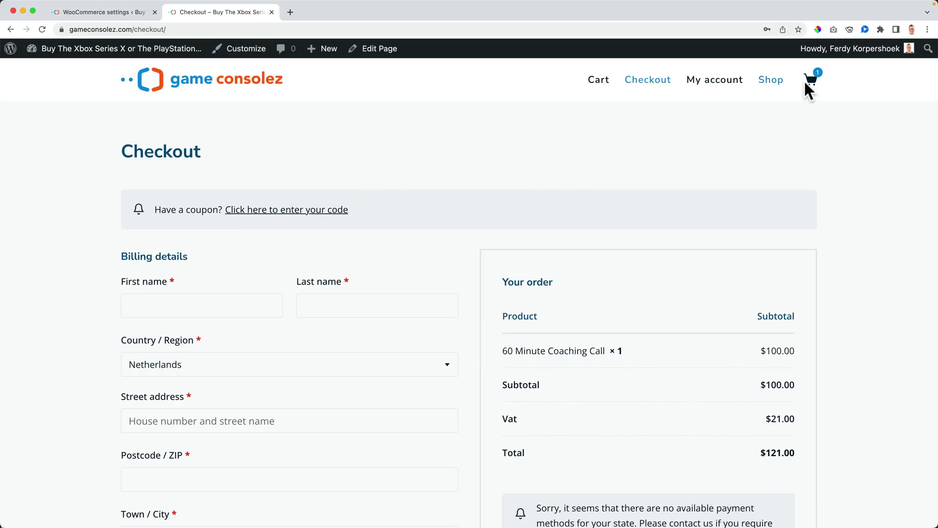
pyautogui.moveTo(811, 87)
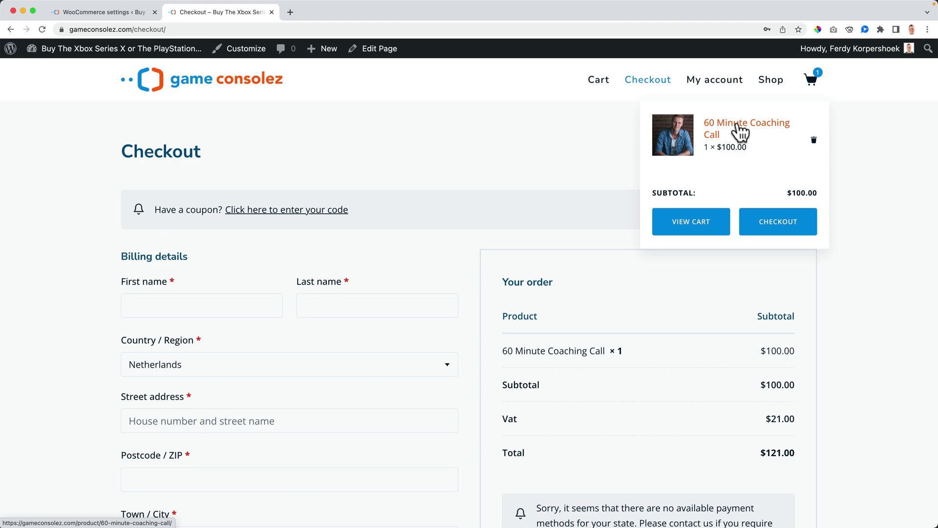
pyautogui.click(709, 221)
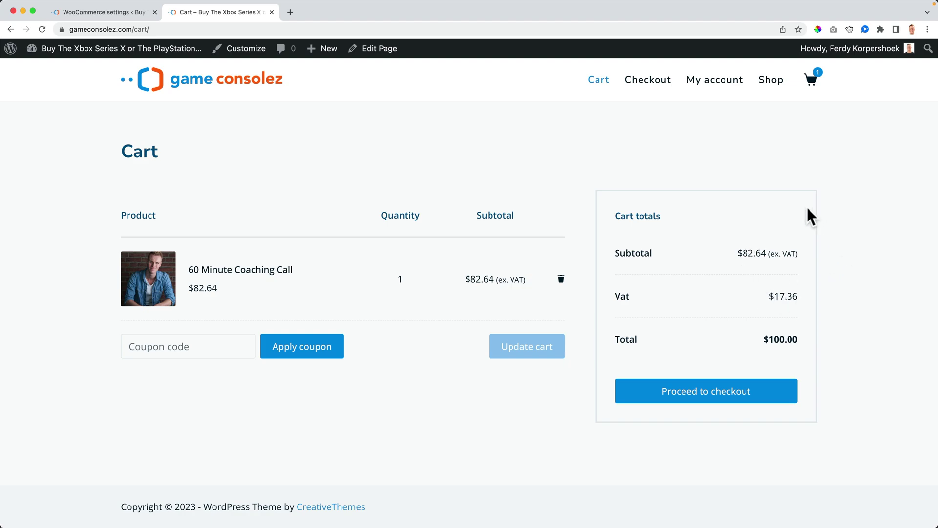
pyautogui.moveTo(758, 336); pyautogui.dragTo(597, 336)
pyautogui.click(609, 337)
pyautogui.moveTo(743, 253); pyautogui.dragTo(759, 253)
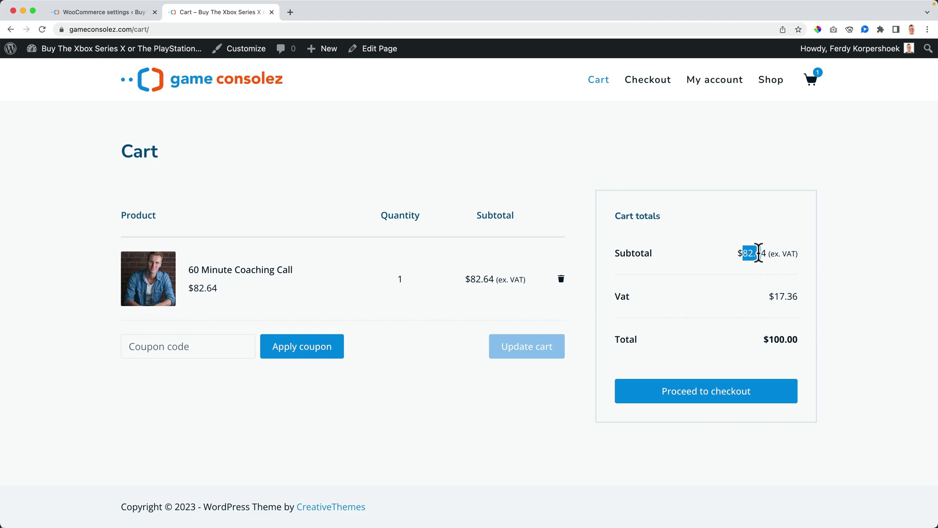
# Set the WooCommerce tax options so that prices are entered exclusive of tax, and save the changes.
pyautogui.click(139, 13)
pyautogui.scroll(-5, 212, 283)
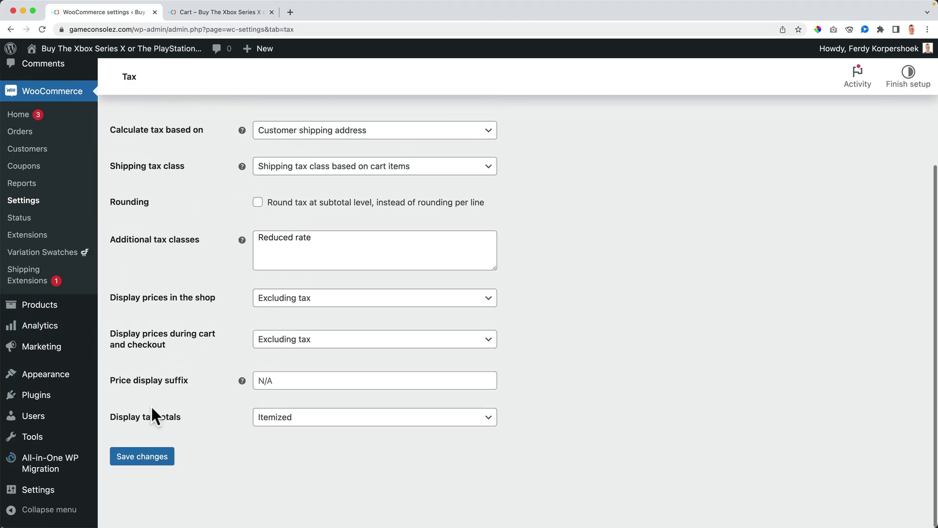
pyautogui.click(146, 462)
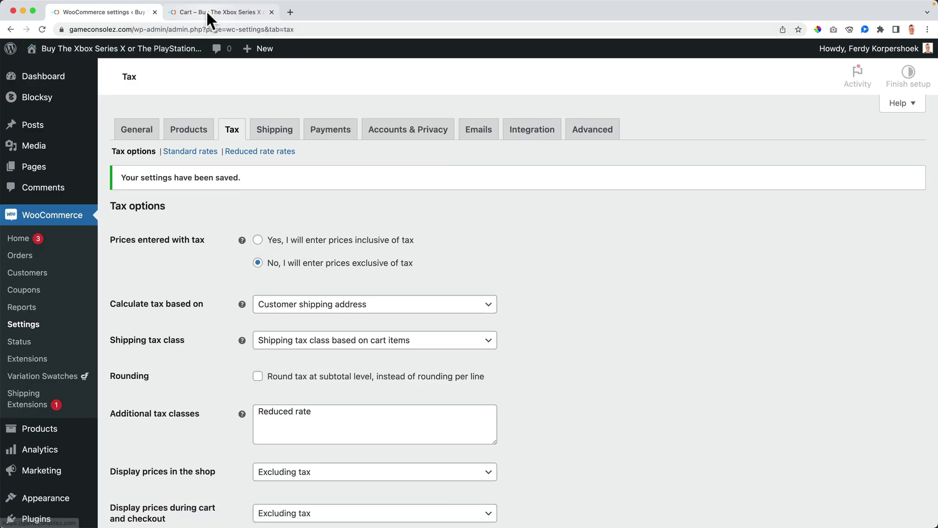
# Reload the live shop's cart and examine its subtotal, VAT and total with prices entered exclusive of tax.
pyautogui.click(207, 11)
pyautogui.click(422, 153)
pyautogui.press('super+r')
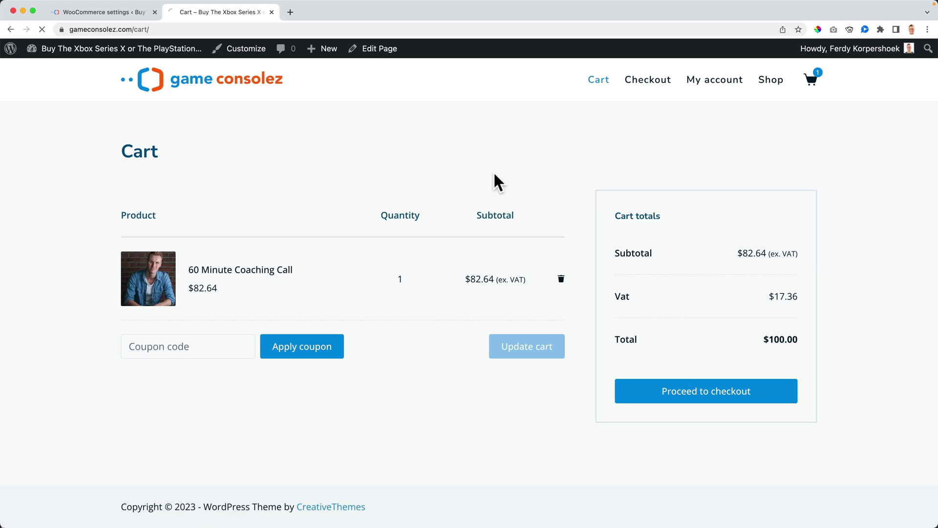
pyautogui.tripleClick(781, 253)
pyautogui.click(805, 261)
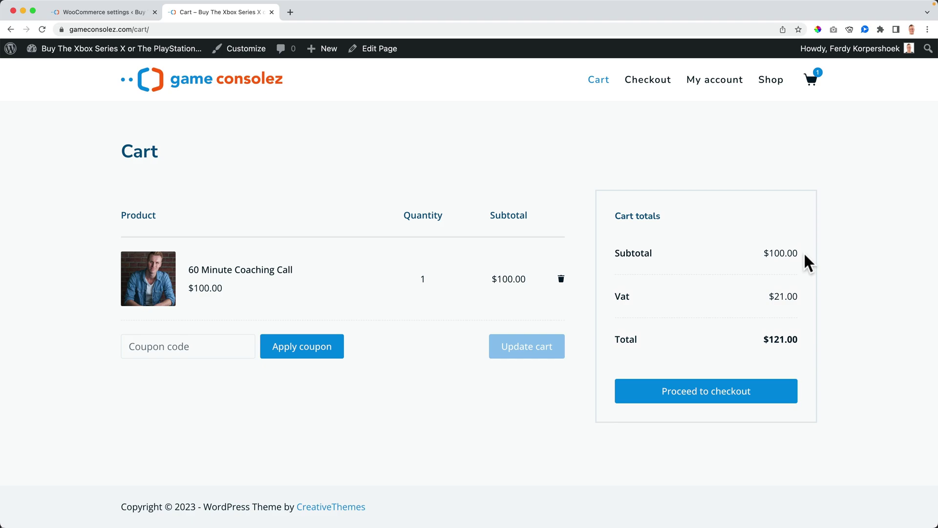
# Switch the tax options back to prices entered inclusive of tax, and save the changes.
pyautogui.click(117, 12)
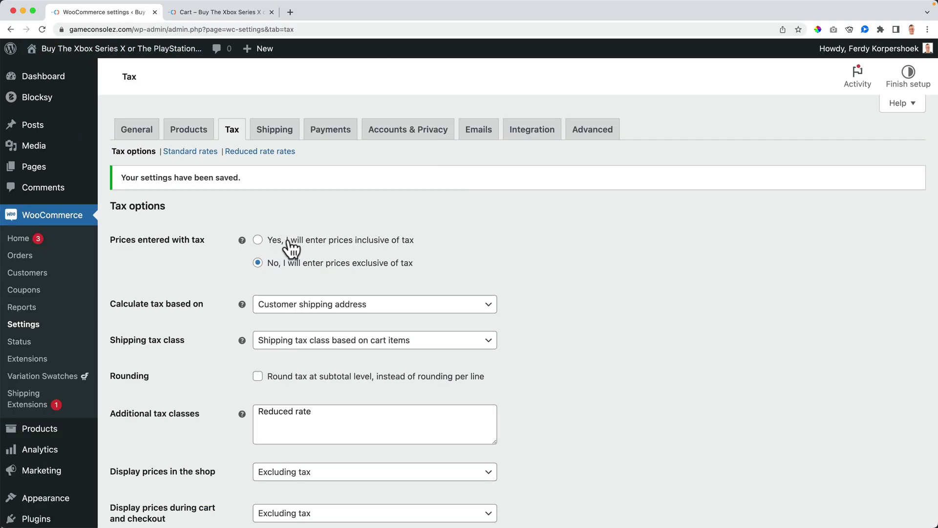
pyautogui.scroll(-6, 230, 289)
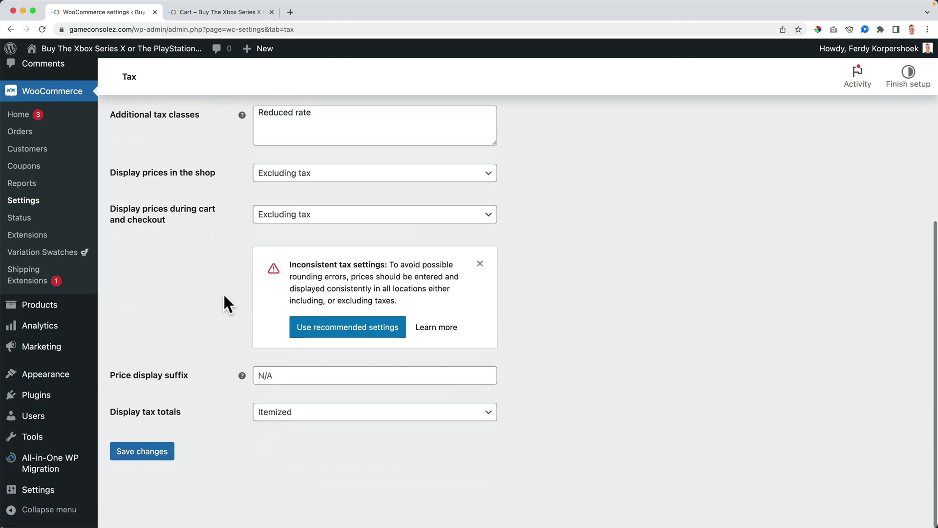
pyautogui.click(151, 465)
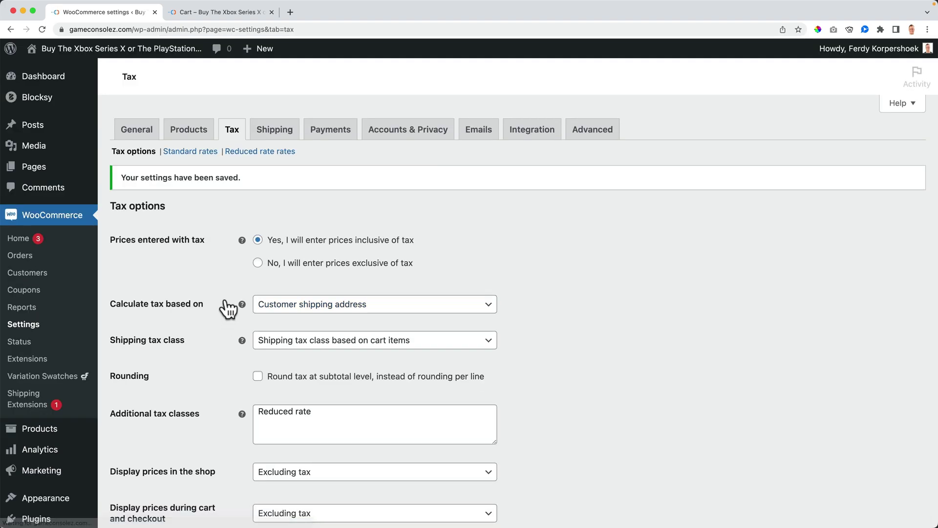
# Refresh the live cart and check the product's subtotal excluding VAT under tax-inclusive pricing.
pyautogui.click(201, 12)
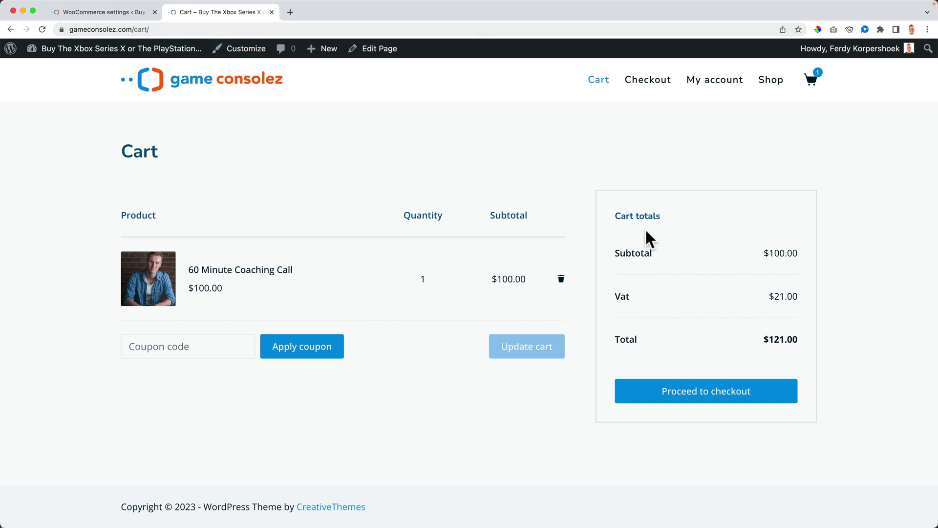
pyautogui.press('super+r')
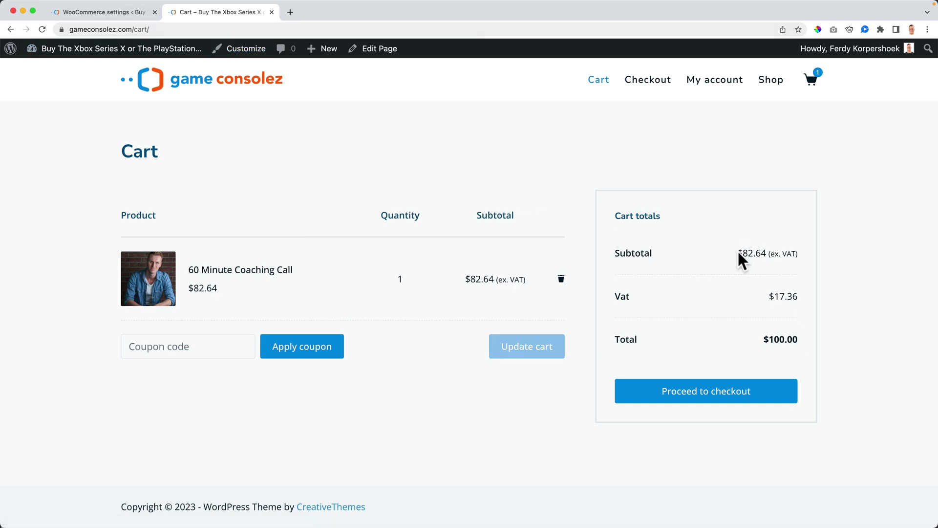
pyautogui.moveTo(739, 253); pyautogui.dragTo(799, 258)
pyautogui.click(755, 252)
# Add a standard tax rate for country US at 10% named Vat, and save the changes.
pyautogui.click(132, 11)
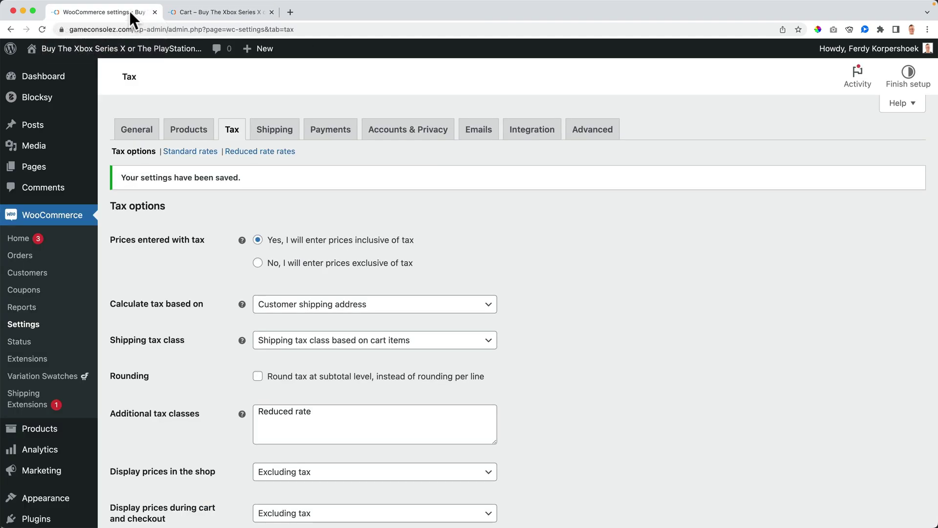
pyautogui.click(191, 153)
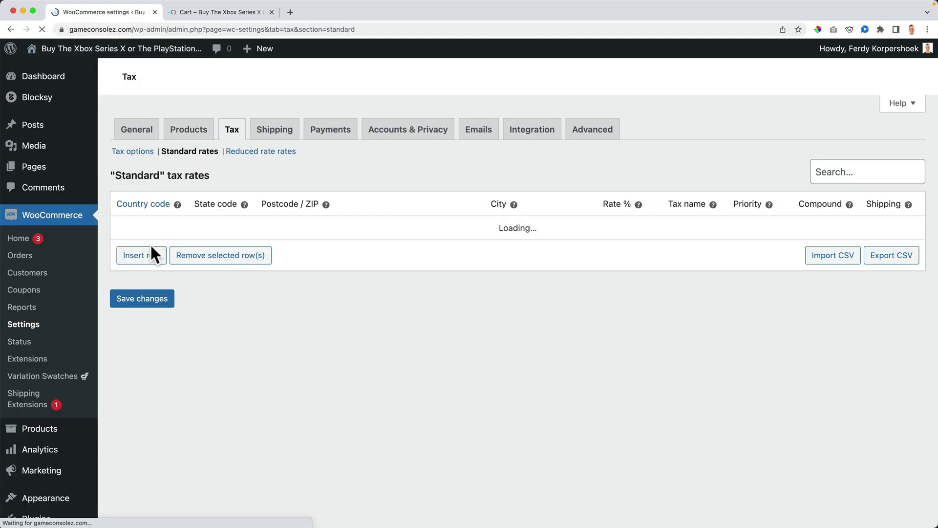
pyautogui.click(145, 258)
pyautogui.click(136, 255)
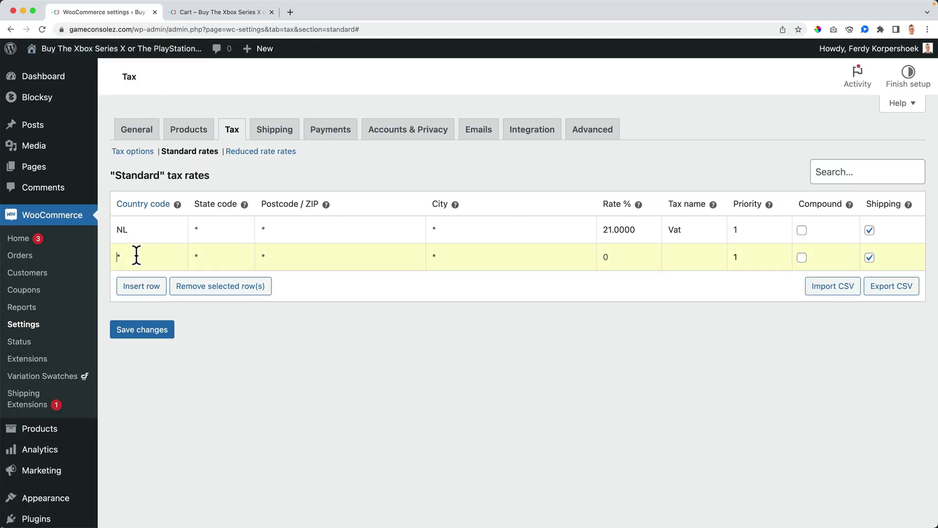
pyautogui.write('USA')
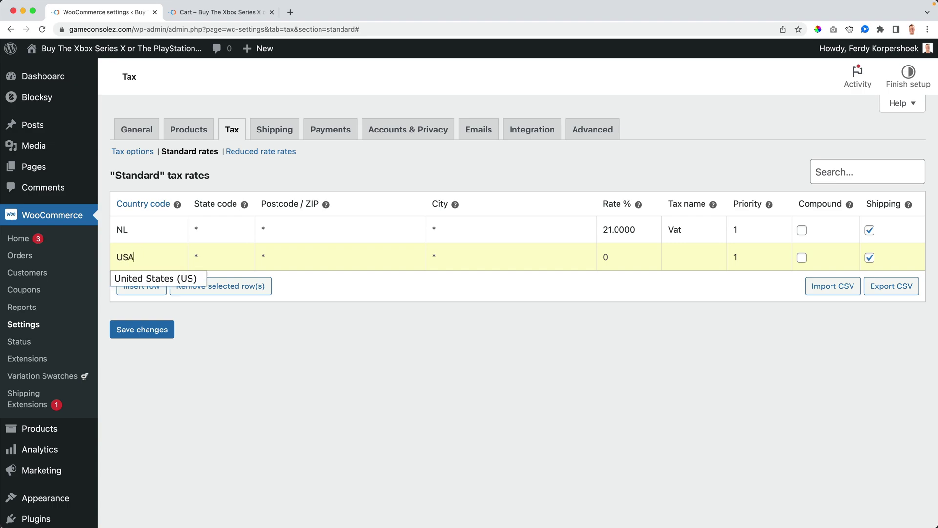
pyautogui.press('BackSpace')
pyautogui.click(151, 289)
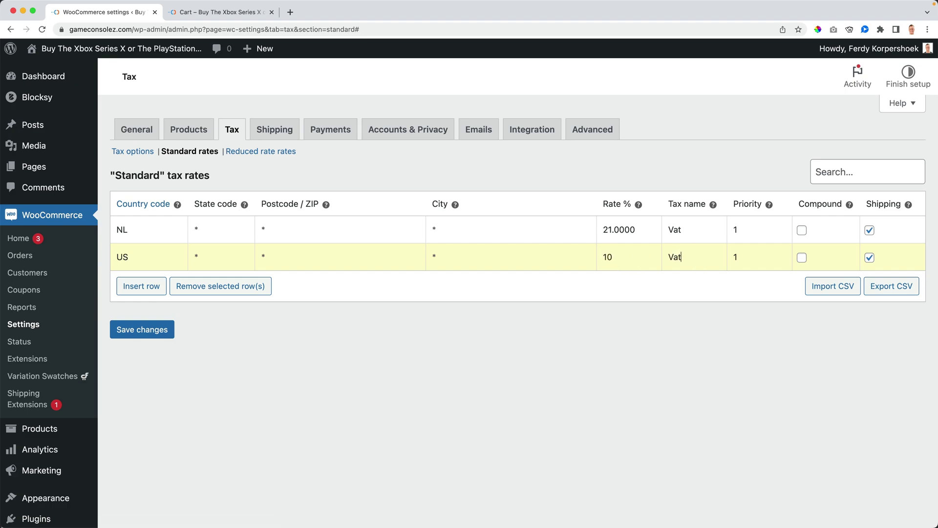
pyautogui.click(151, 331)
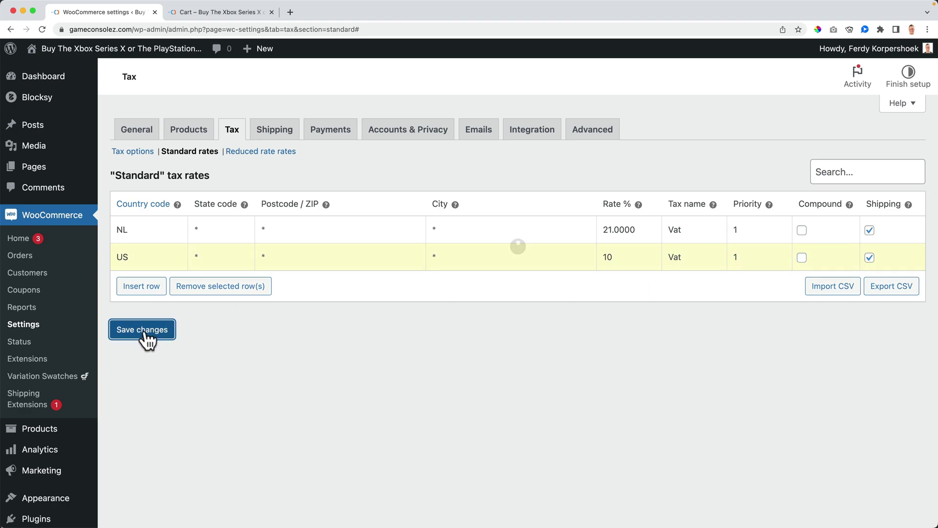
# Add a reduced tax rate for country US at 5%, and save the changes.
pyautogui.click(265, 156)
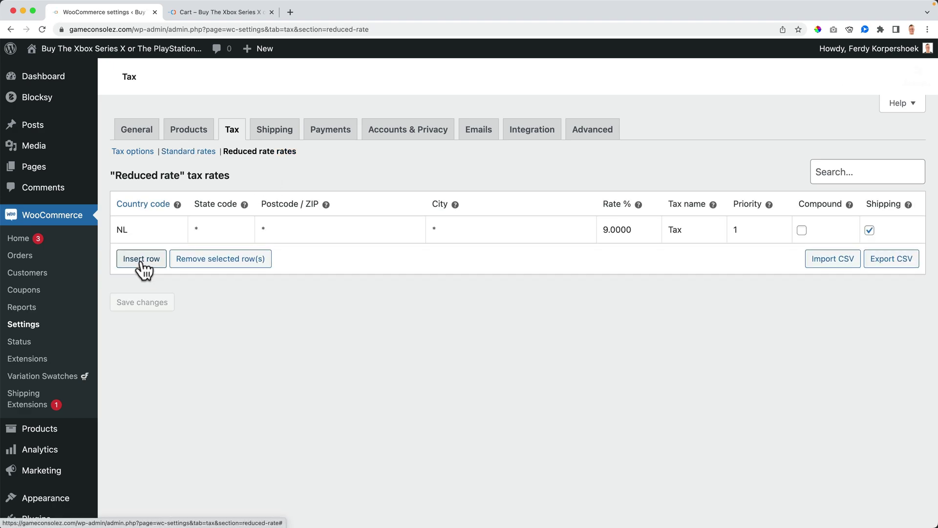
pyautogui.click(140, 259)
pyautogui.write('US')
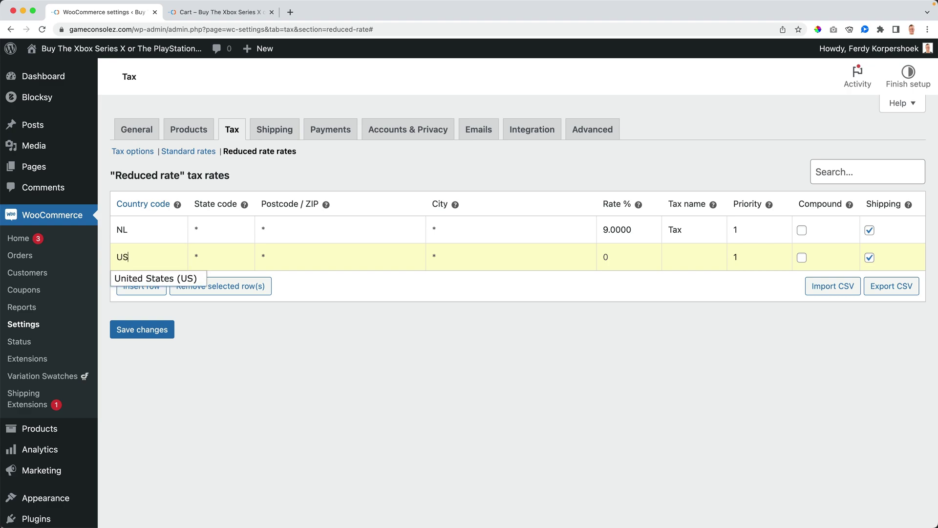
pyautogui.click(138, 278)
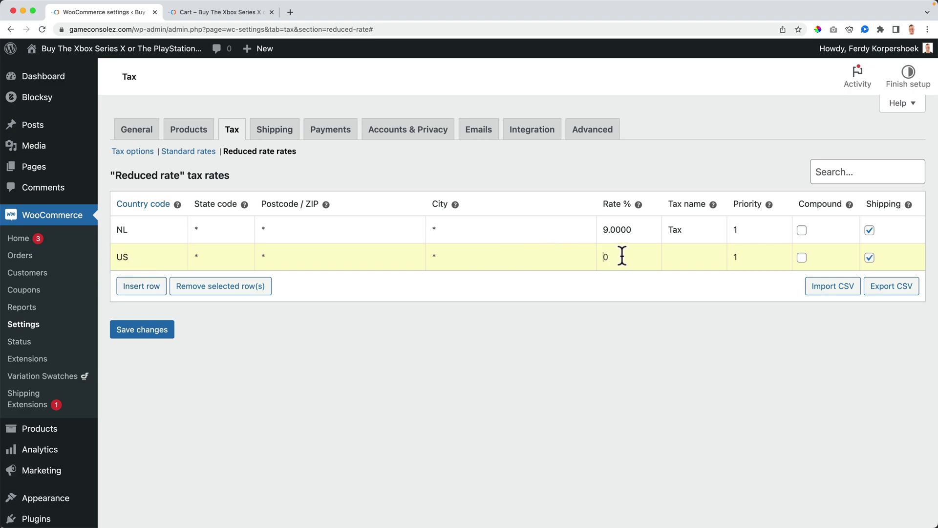
pyautogui.click(160, 330)
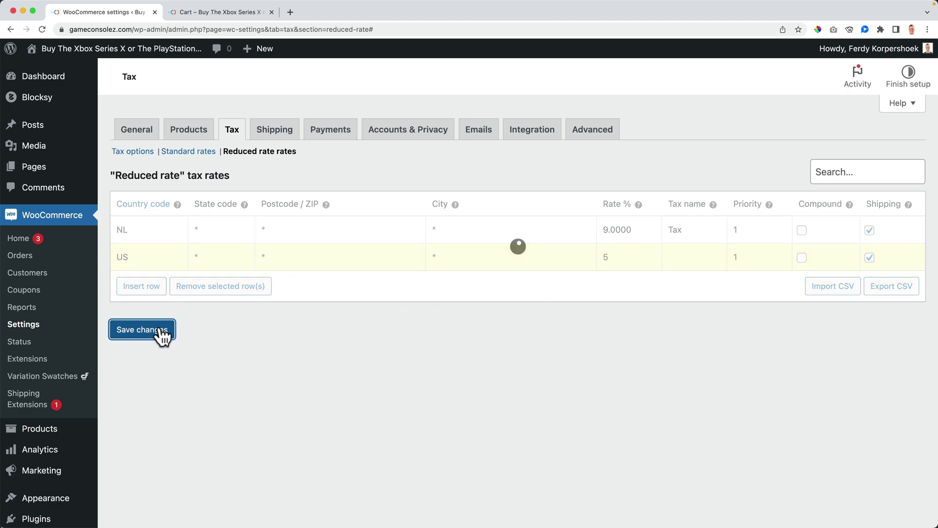
# Visit the live shop from the dashboard, view the cart and proceed to the checkout page.
pyautogui.click(129, 66)
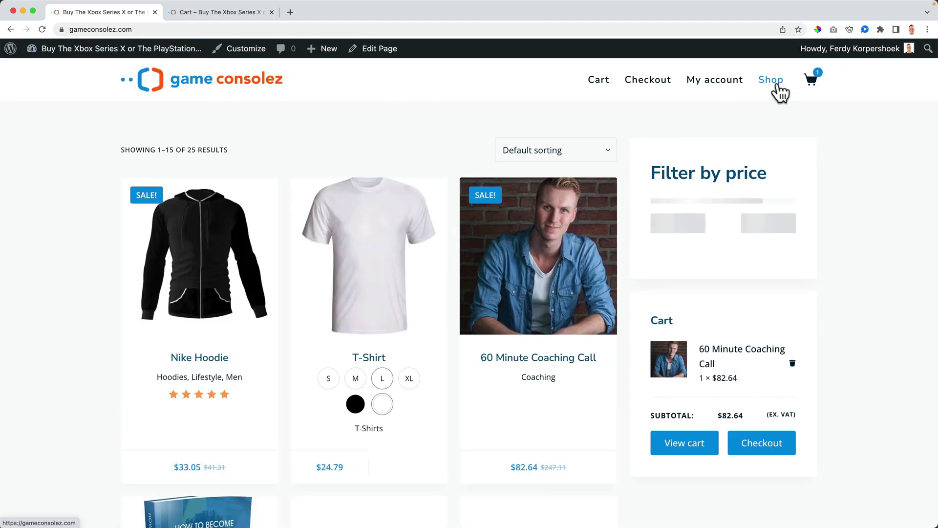
pyautogui.moveTo(817, 85)
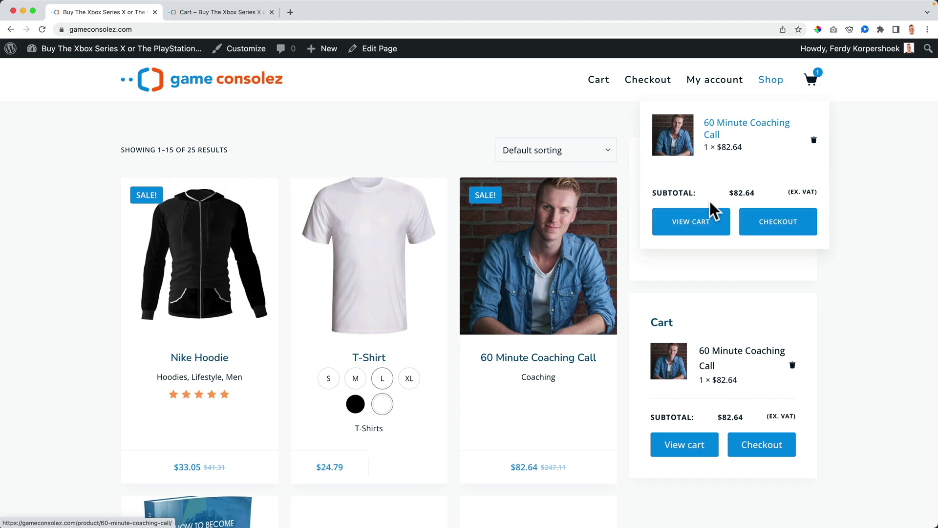
pyautogui.click(706, 217)
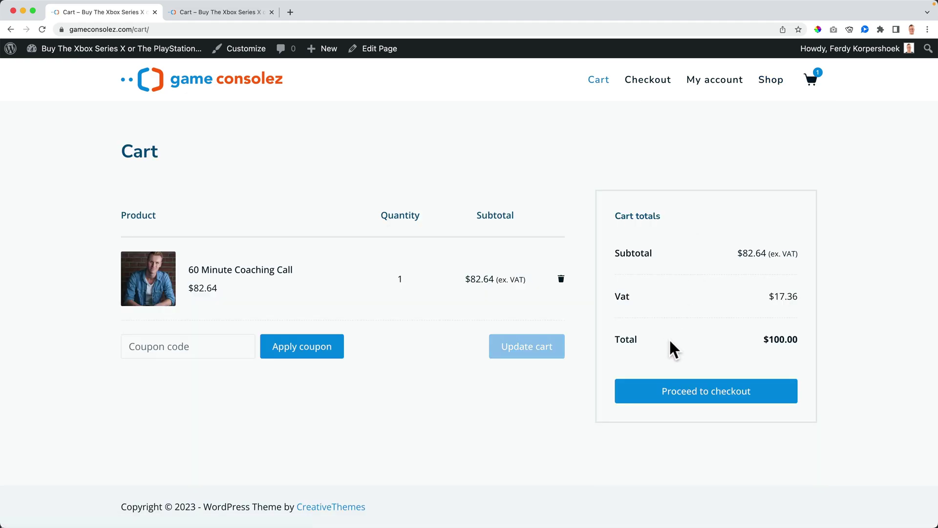
pyautogui.click(698, 394)
pyautogui.scroll(-3, 538, 342)
# Alternate the billing country between United States (US) and Netherlands at checkout, comparing the VAT and order total for each.
pyautogui.click(229, 303)
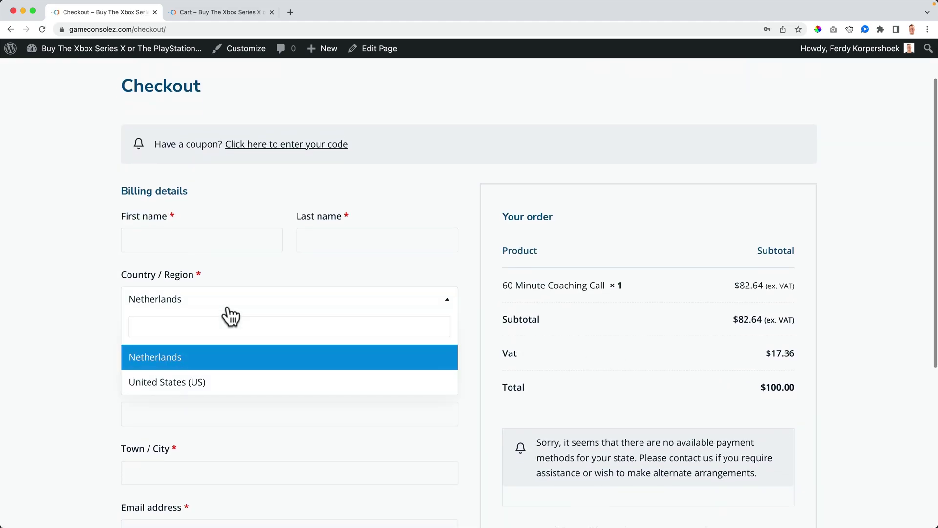
pyautogui.click(183, 386)
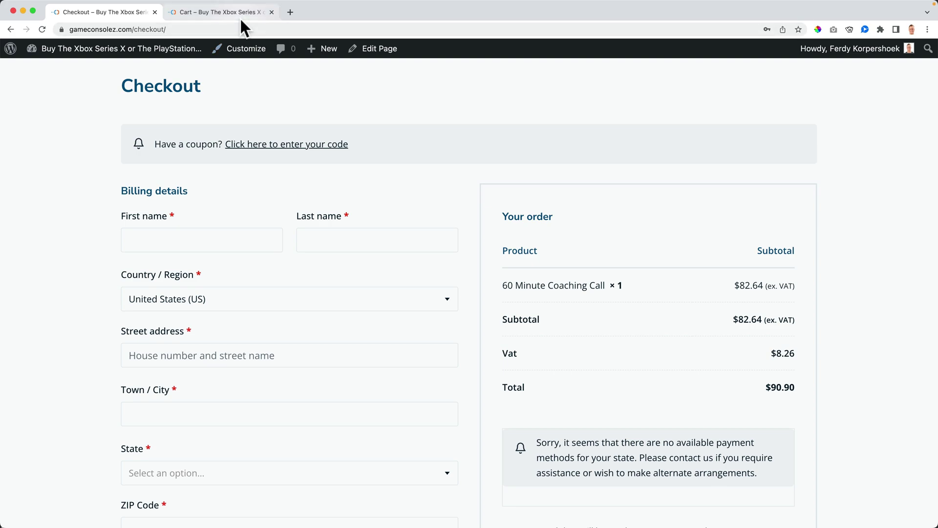
pyautogui.scroll(1, 244, 284)
pyautogui.scroll(1, 227, 307)
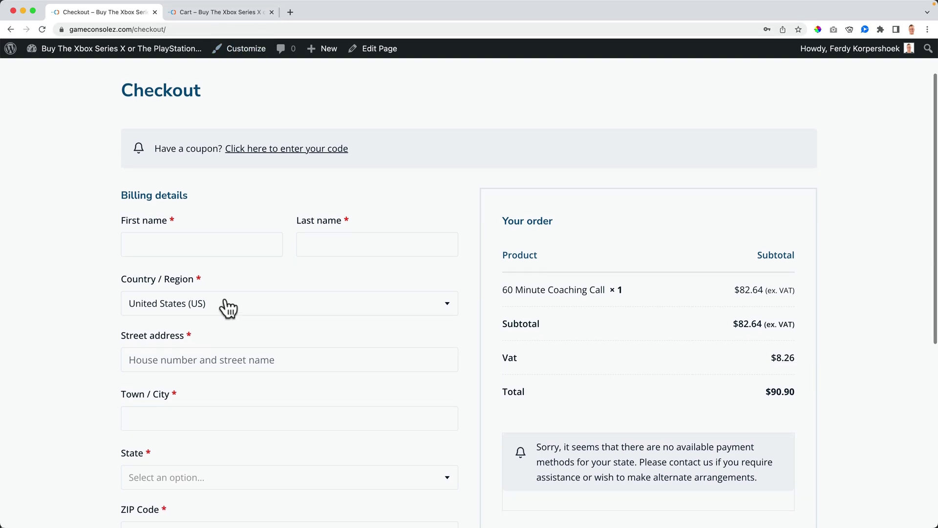
pyautogui.click(218, 314)
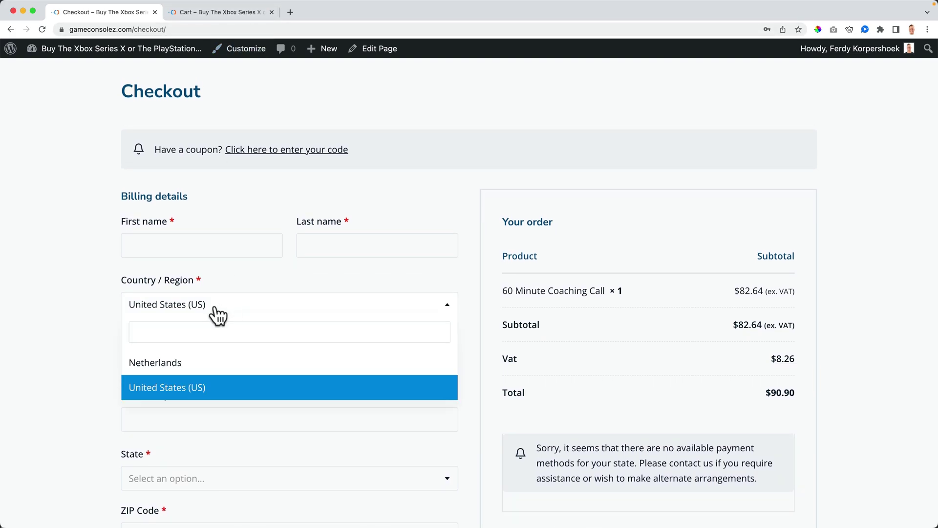
pyautogui.click(185, 363)
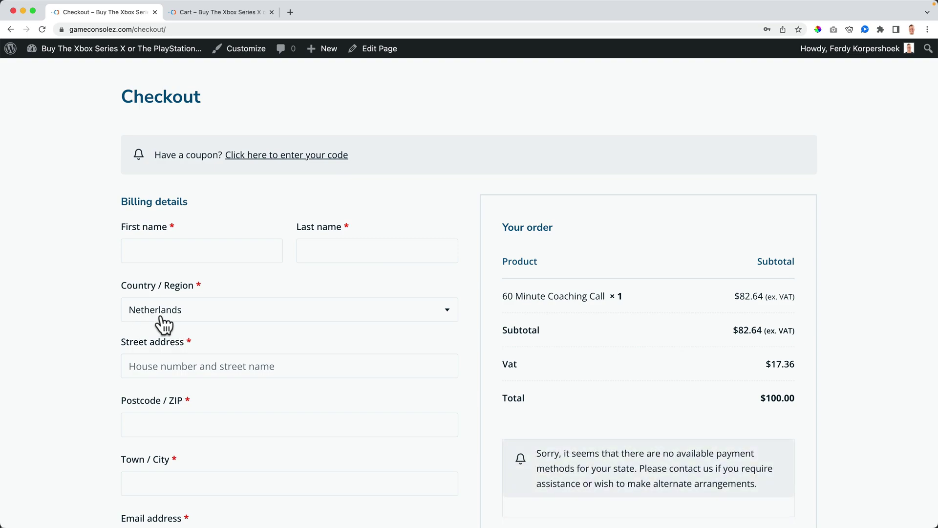
pyautogui.click(189, 318)
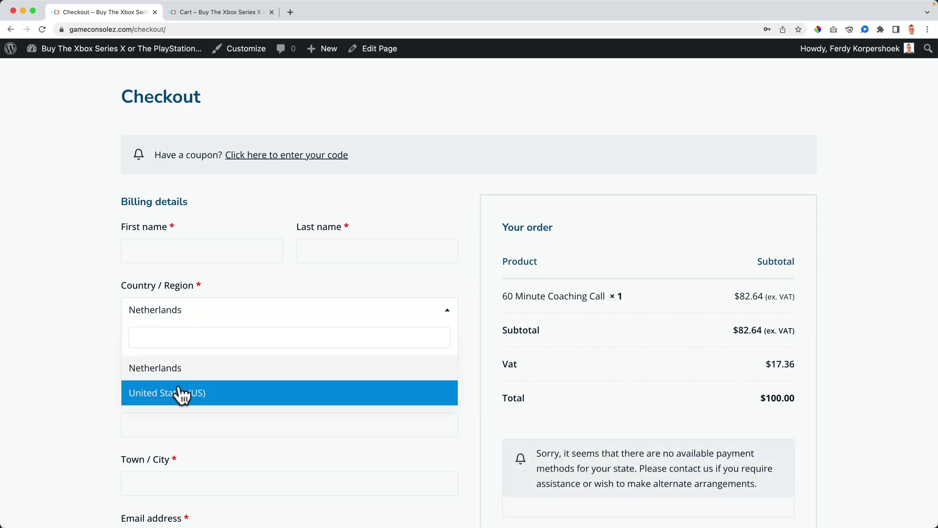
pyautogui.click(184, 392)
pyautogui.click(198, 313)
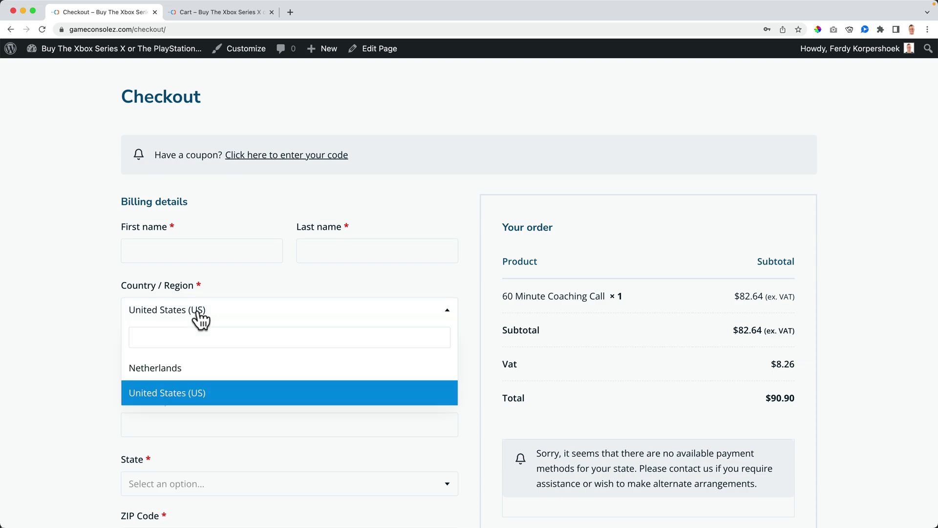
pyautogui.click(190, 369)
pyautogui.click(189, 315)
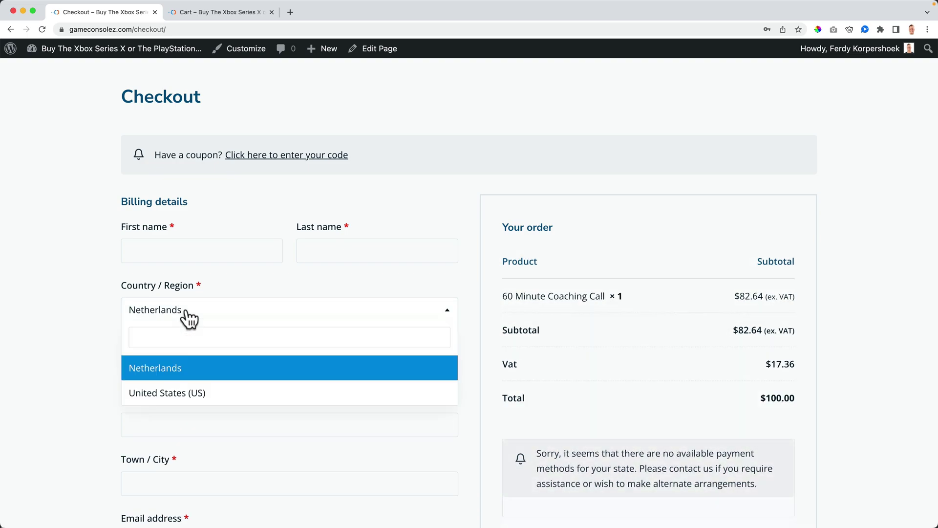
pyautogui.click(185, 392)
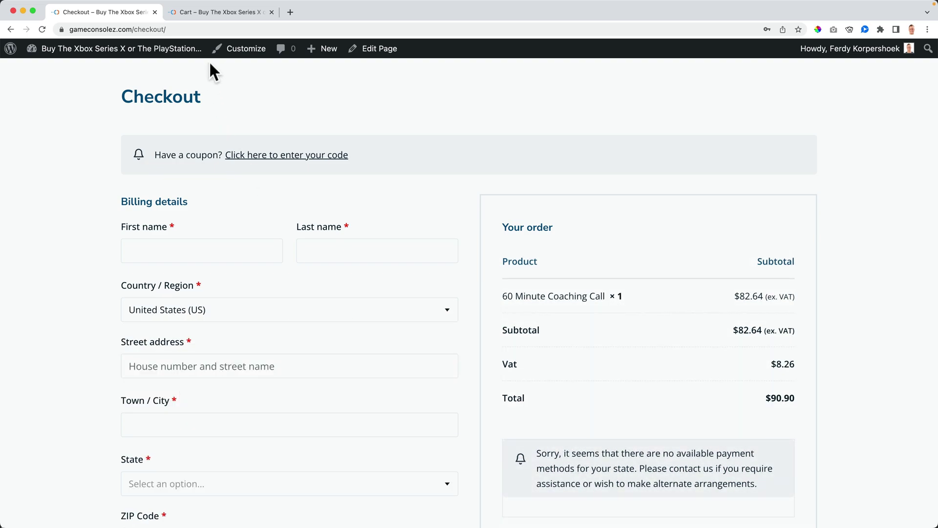
# Glance at the cart in the other browser tab, return to the WordPress dashboard and open the WooCommerce settings.
pyautogui.click(202, 12)
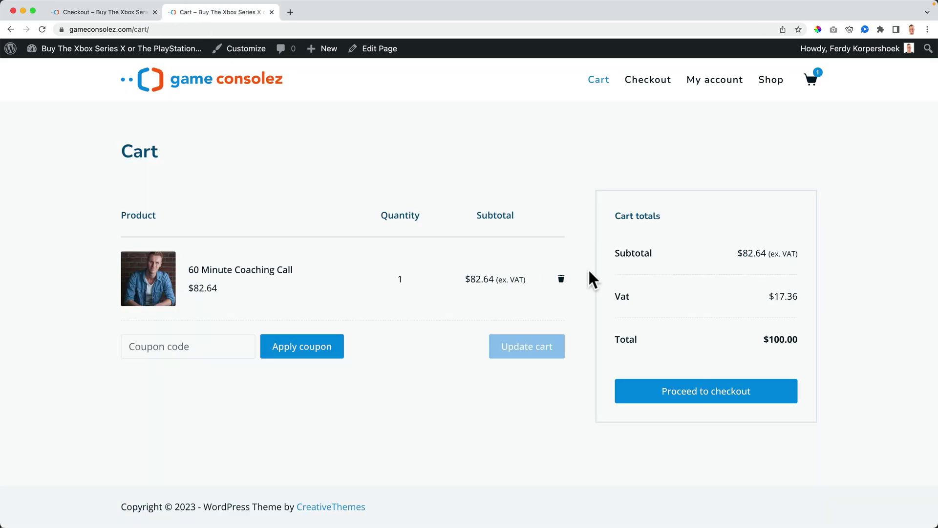
pyautogui.click(165, 51)
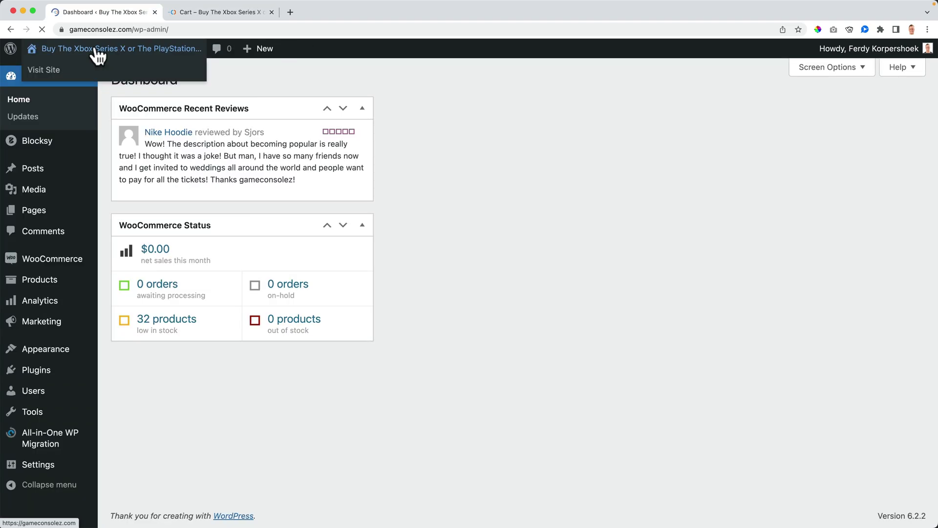
pyautogui.moveTo(50, 265)
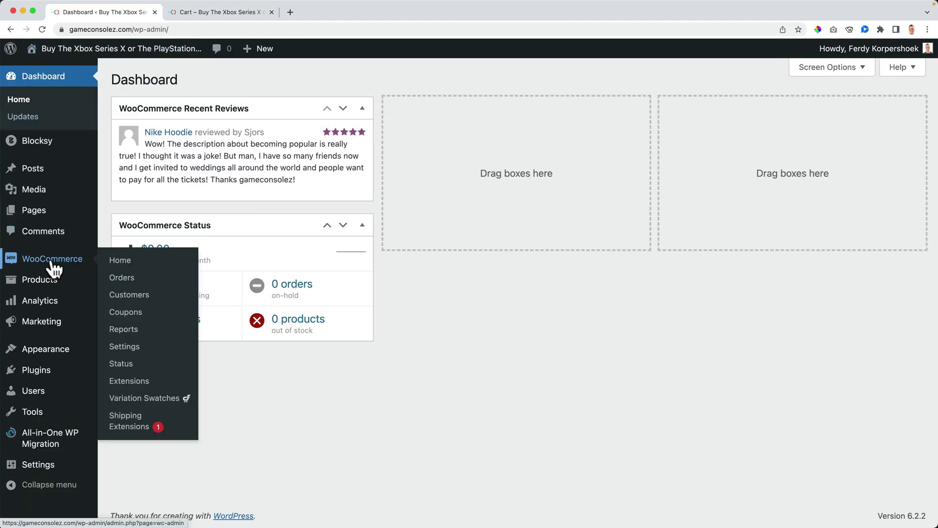
pyautogui.click(125, 347)
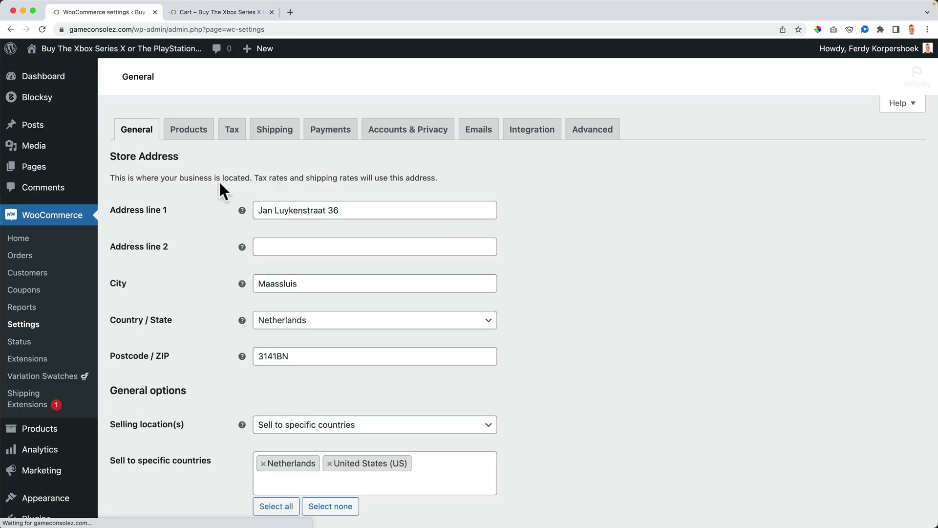
# Open the WooCommerce tax settings and compare the standard rates table with the reduced rate table.
pyautogui.click(229, 142)
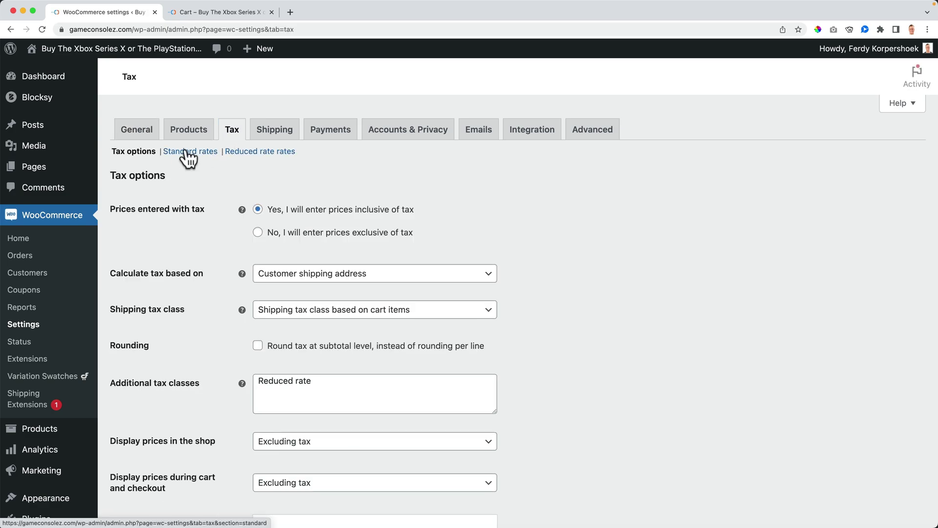
pyautogui.click(186, 153)
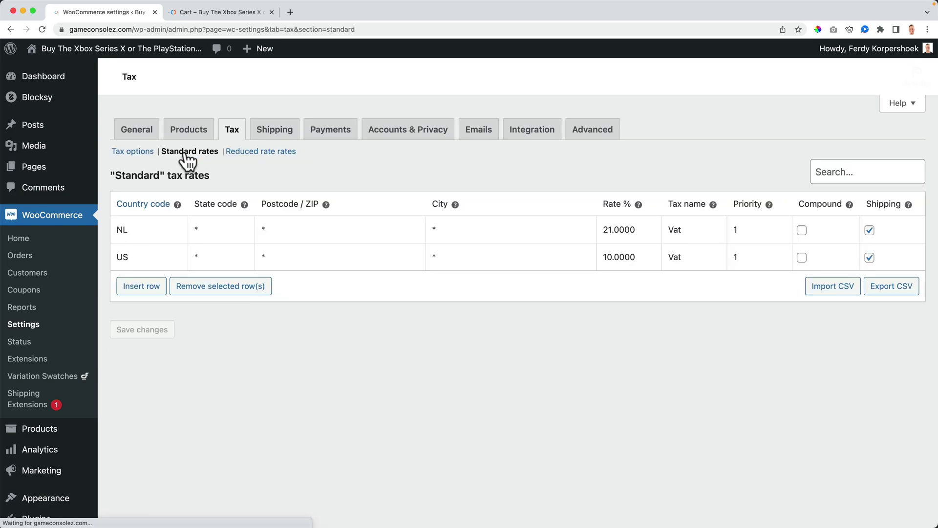
pyautogui.click(263, 152)
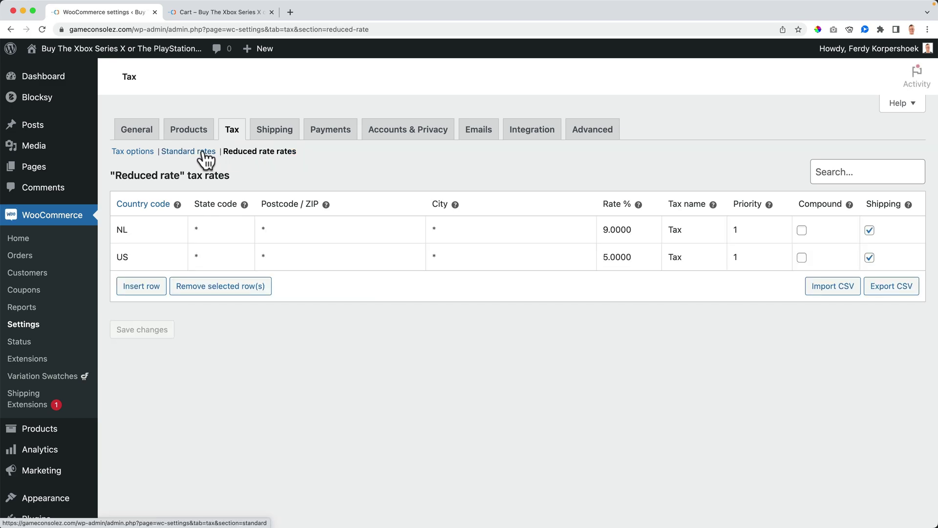
pyautogui.click(200, 153)
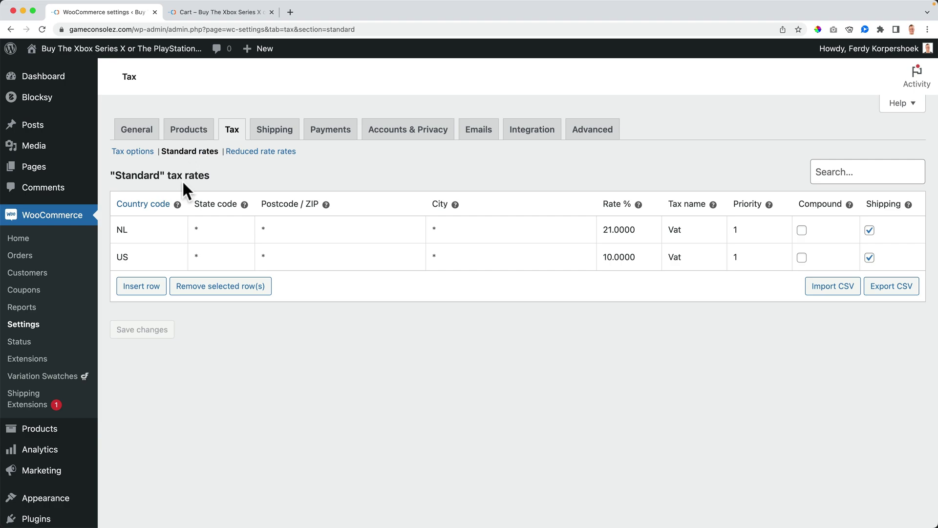
pyautogui.click(257, 153)
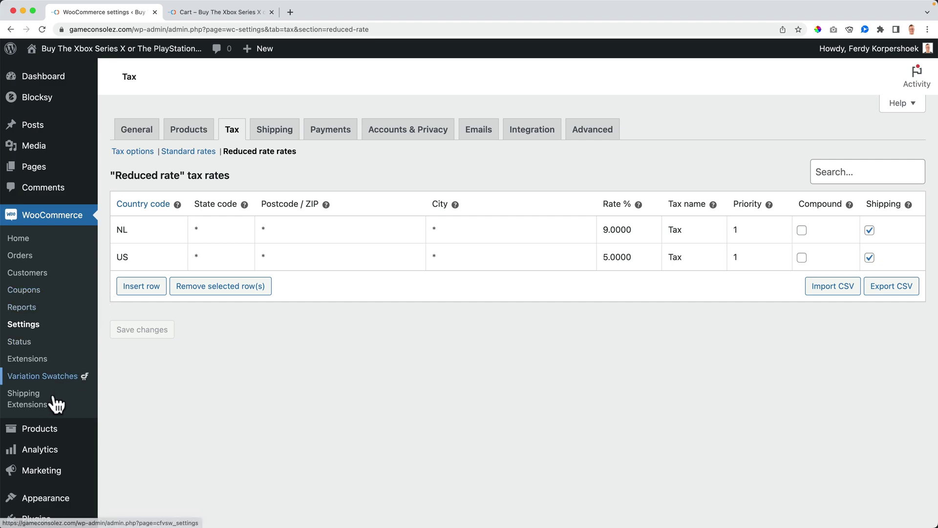
# Open the product "eBook: How To Become An Online Entrepreneur" for editing from the second page of the product list.
pyautogui.click(41, 429)
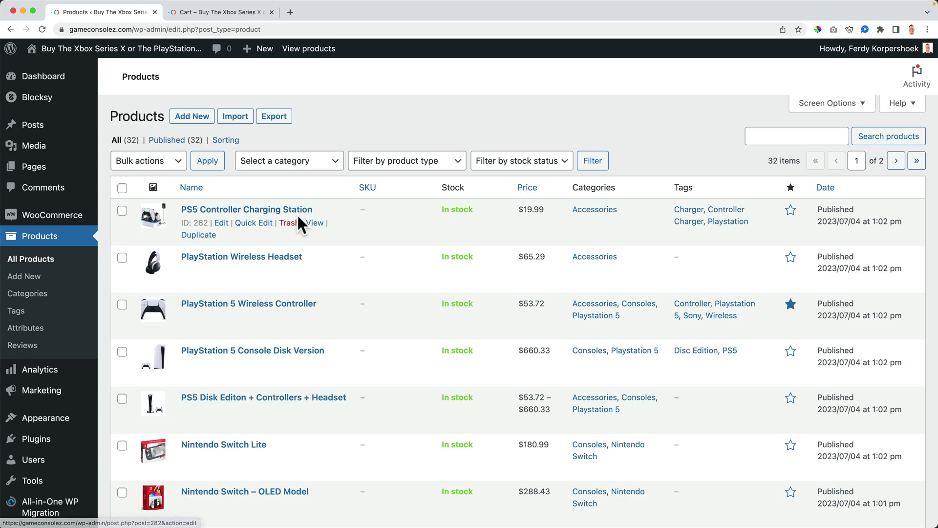
pyautogui.scroll(-6, 298, 213)
pyautogui.scroll(-8, 299, 220)
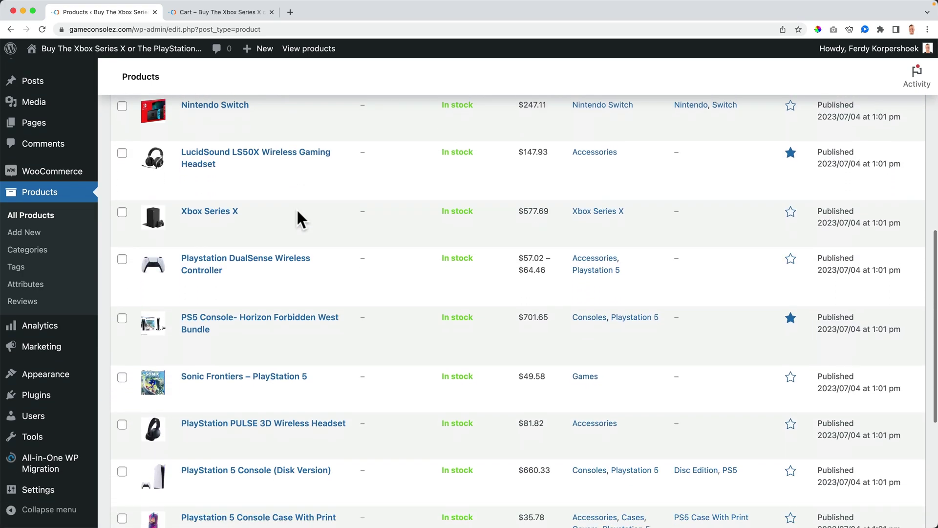
pyautogui.scroll(-2, 299, 220)
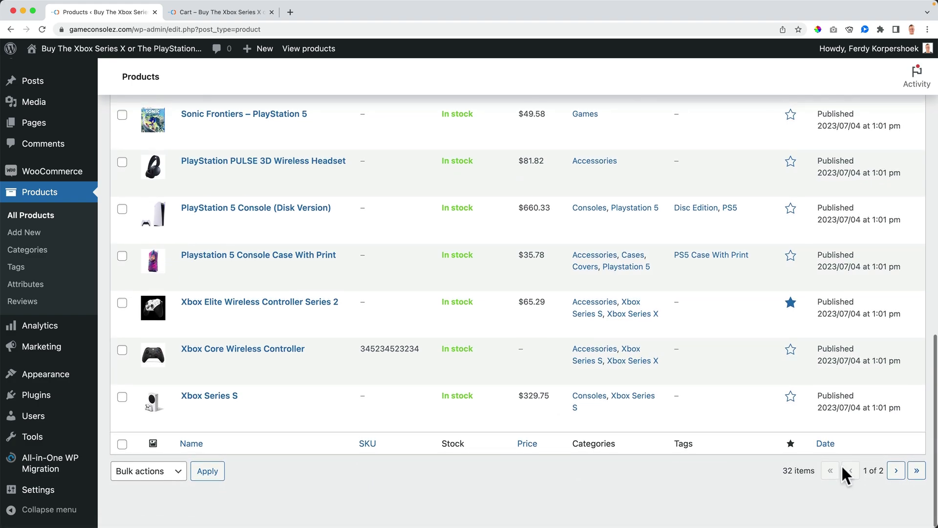
pyautogui.click(896, 470)
pyautogui.scroll(-6, 257, 313)
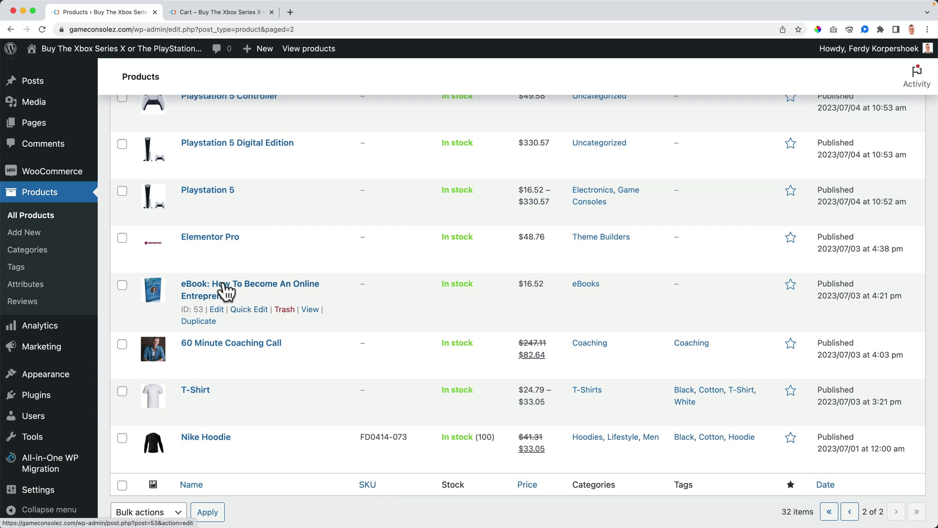
pyautogui.click(228, 292)
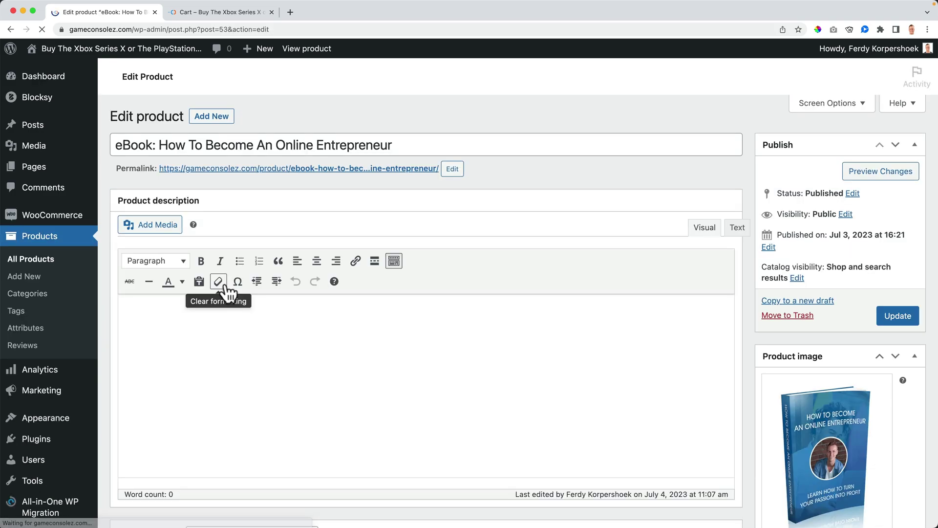
# Set the eBook's tax class to Reduced rate in its product data.
pyautogui.scroll(-8, 282, 275)
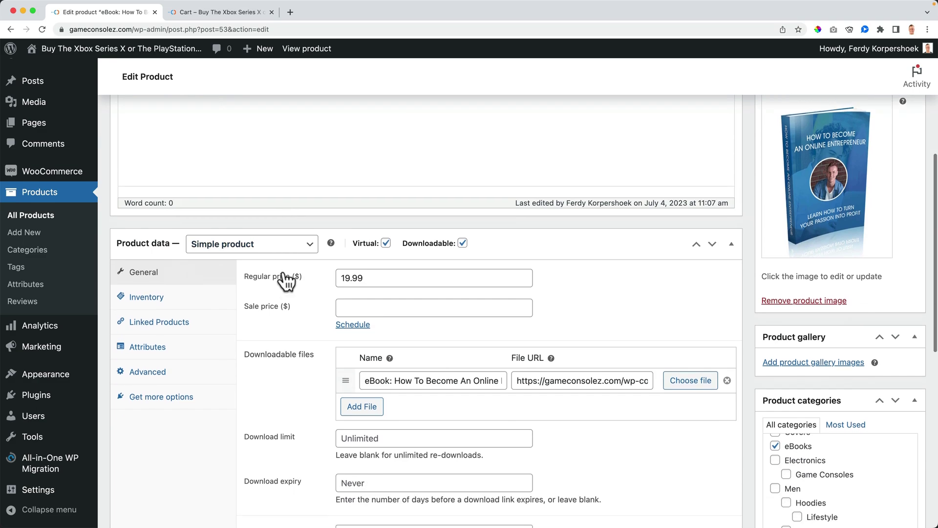
pyautogui.scroll(-1, 284, 273)
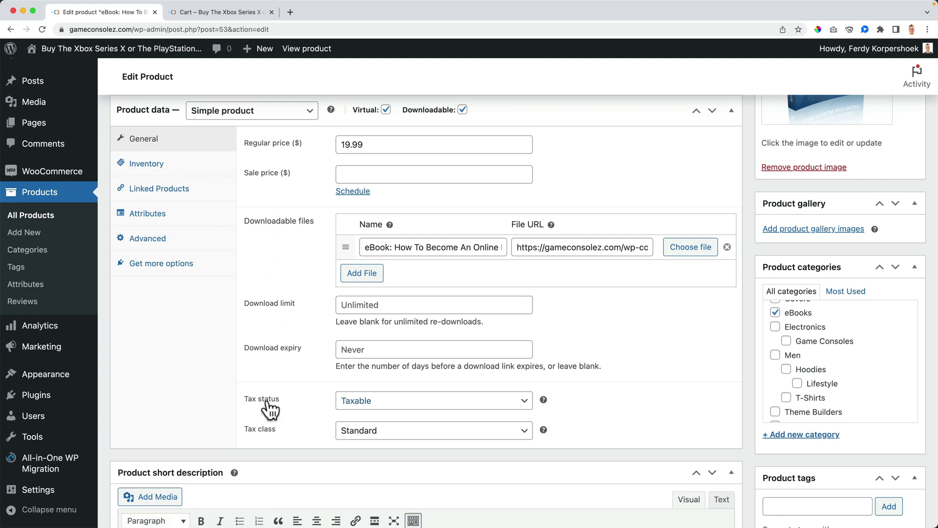
pyautogui.scroll(-1, 292, 415)
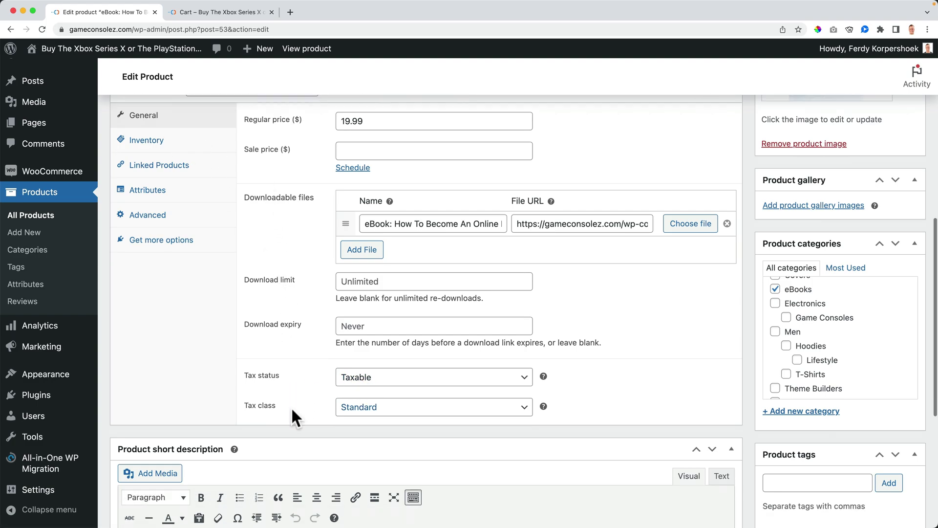
pyautogui.click(368, 398)
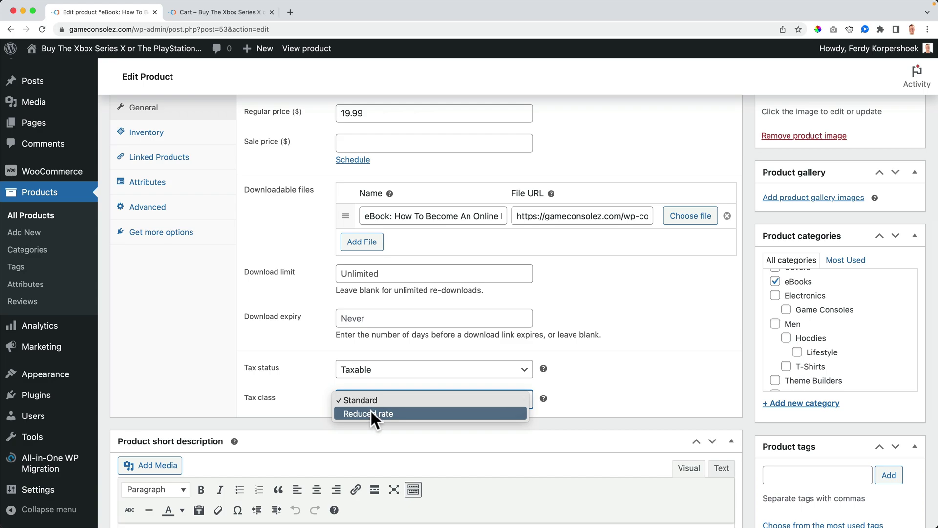
pyautogui.click(371, 413)
pyautogui.scroll(10, 679, 396)
pyautogui.scroll(-13, 635, 391)
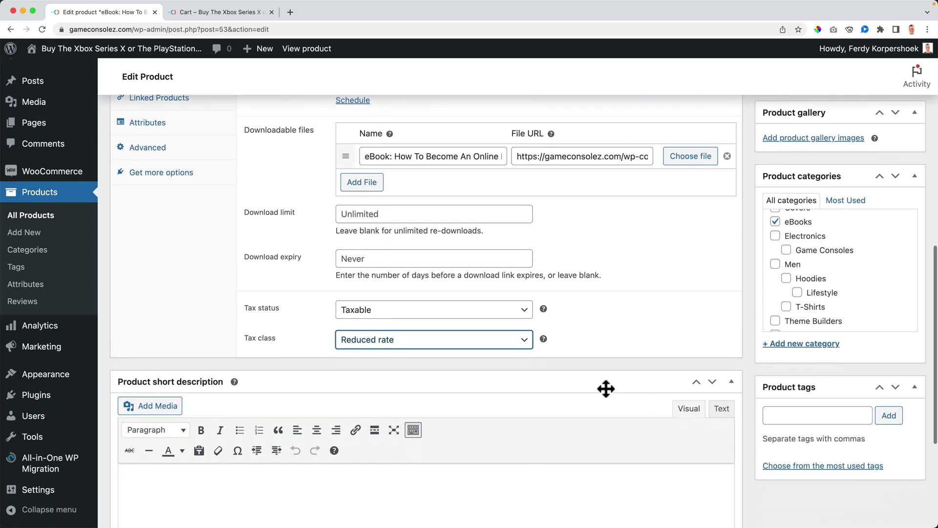
pyautogui.scroll(5, 621, 317)
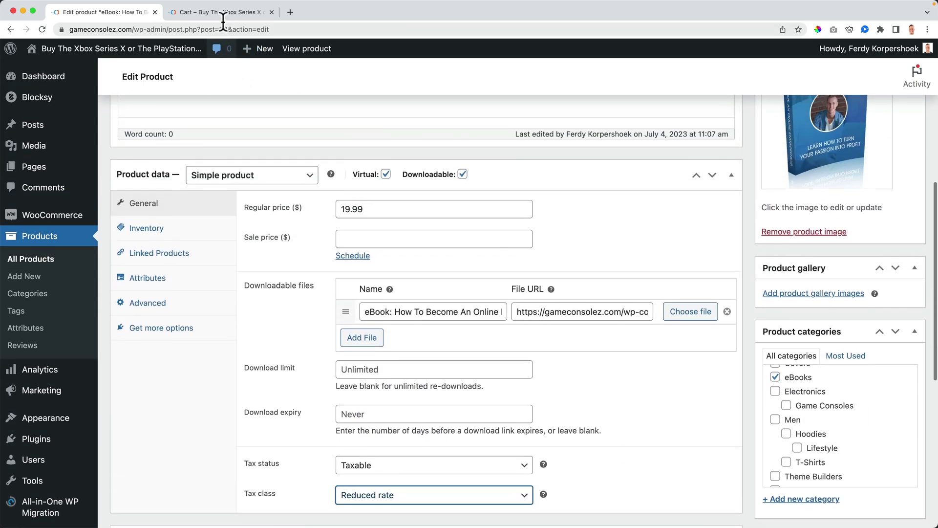
# Replace the 60 Minute Coaching Call in the live shop's cart with the eBook, and view the cart.
pyautogui.click(221, 13)
pyautogui.click(560, 279)
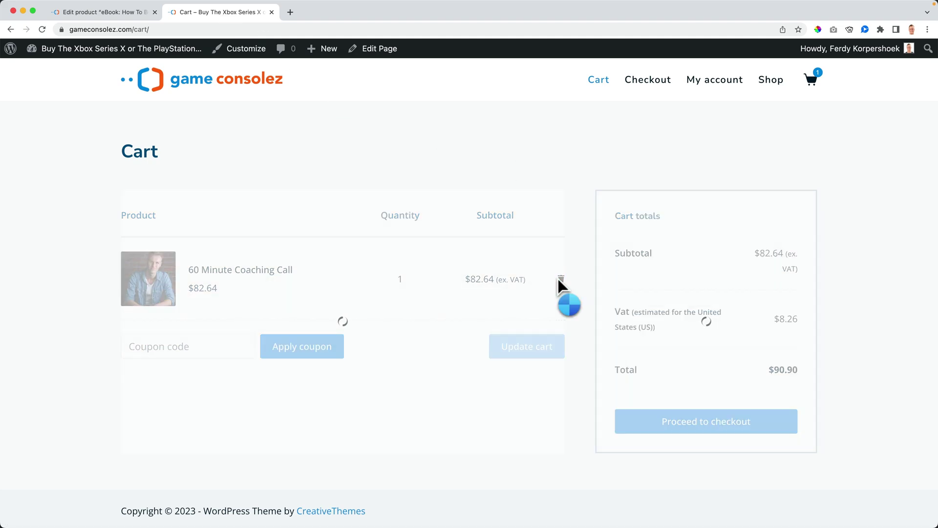
pyautogui.click(765, 83)
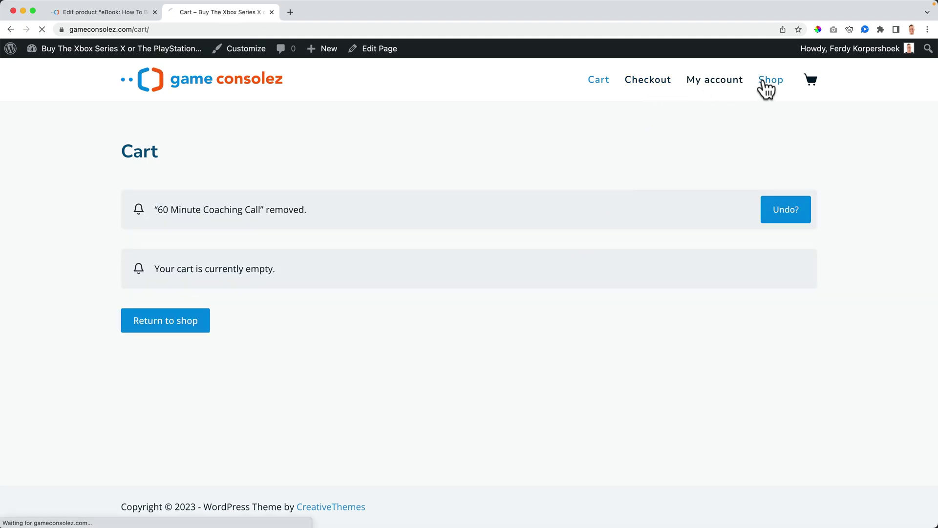
pyautogui.scroll(-2, 268, 344)
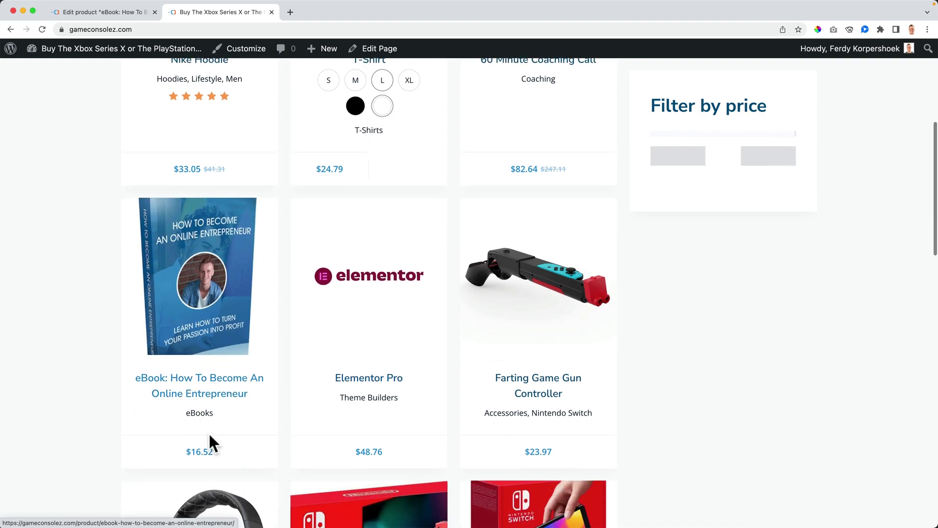
pyautogui.click(233, 325)
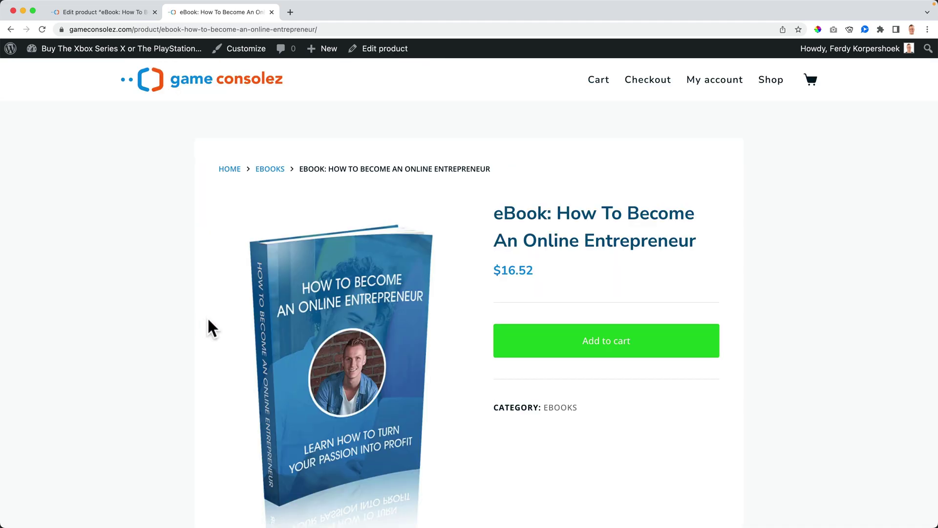
pyautogui.click(601, 347)
pyautogui.click(650, 345)
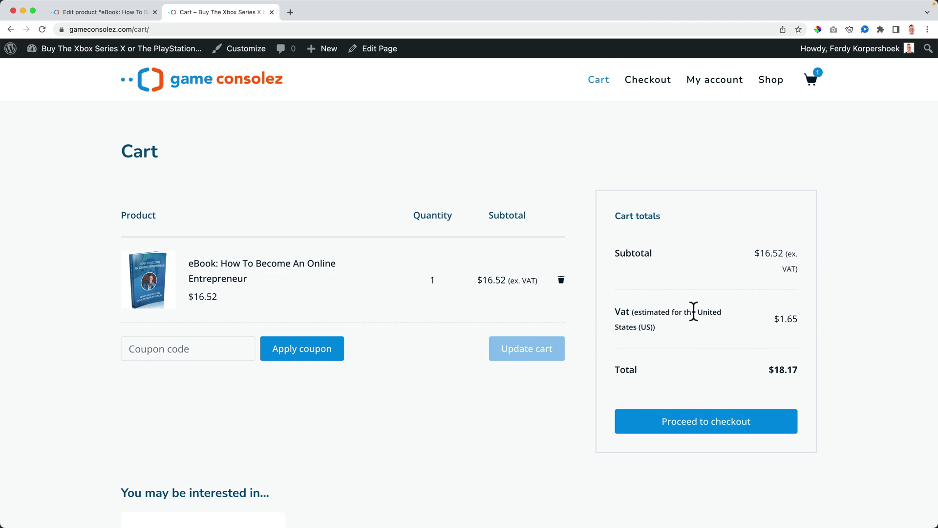
# Proceed to checkout, set the billing country to Netherlands, and return to the cart.
pyautogui.click(691, 434)
pyautogui.click(223, 372)
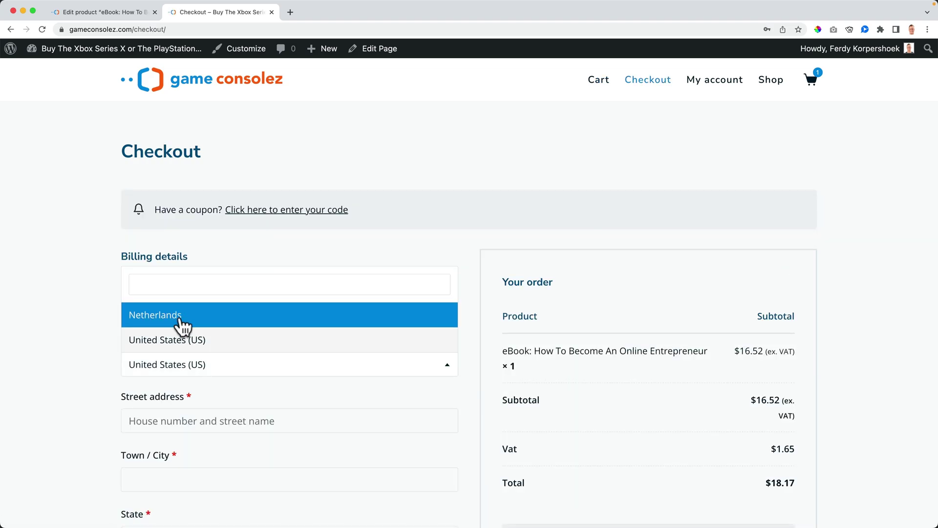
pyautogui.click(195, 317)
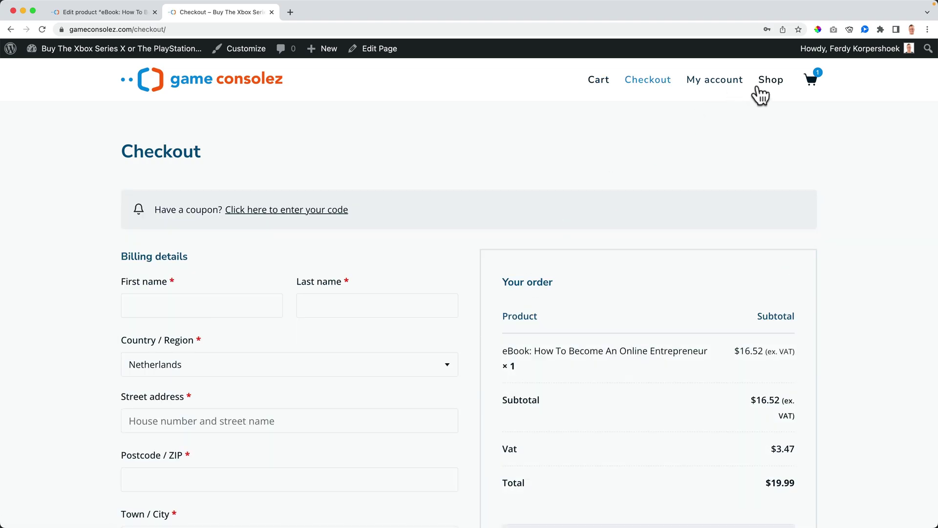
pyautogui.moveTo(820, 81)
pyautogui.click(703, 224)
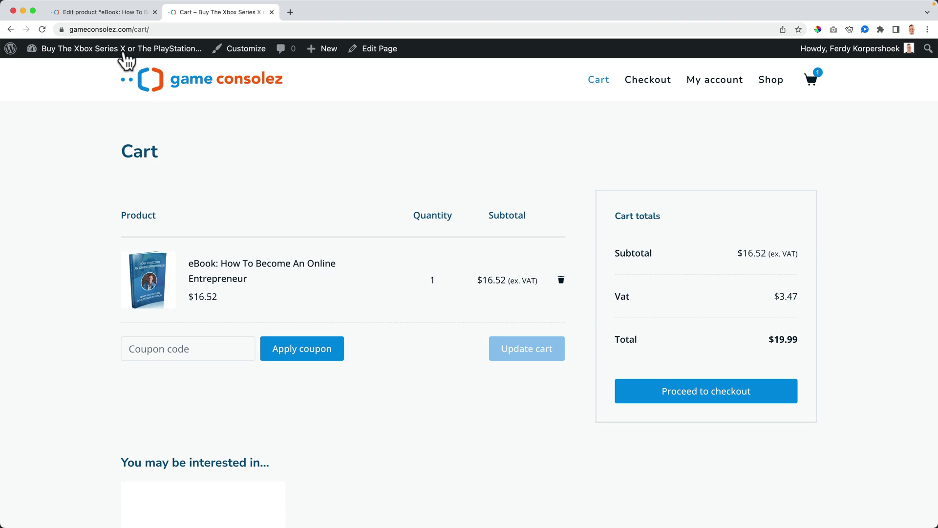
# Return to the eBook's product editor and update the product to save its reduced tax class.
pyautogui.click(116, 13)
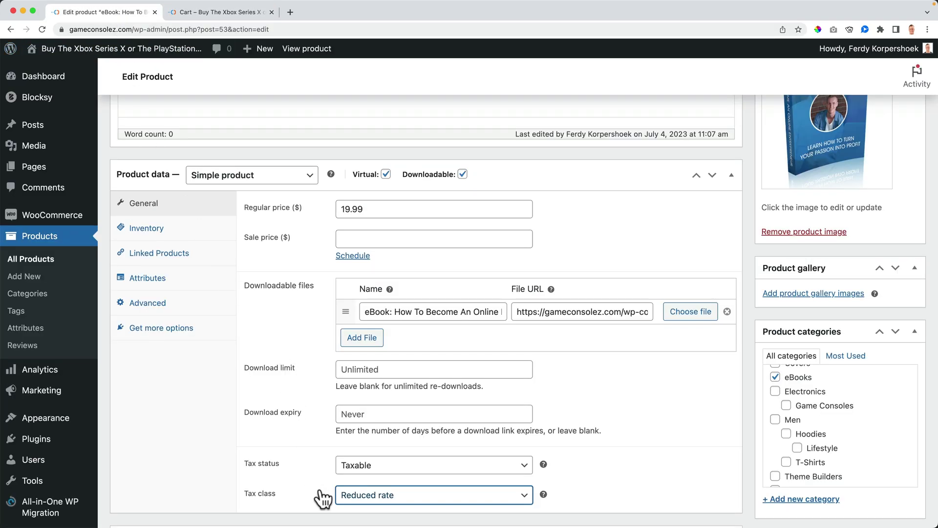
pyautogui.scroll(7, 644, 435)
pyautogui.click(887, 299)
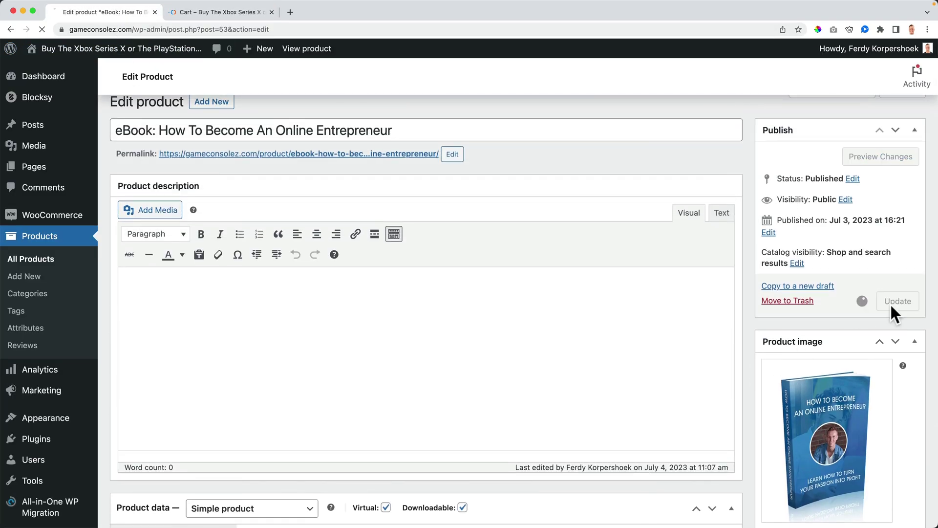
# Reload the live cart to check the eBook's recalculated price and tax, glancing back at the product editor.
pyautogui.click(236, 16)
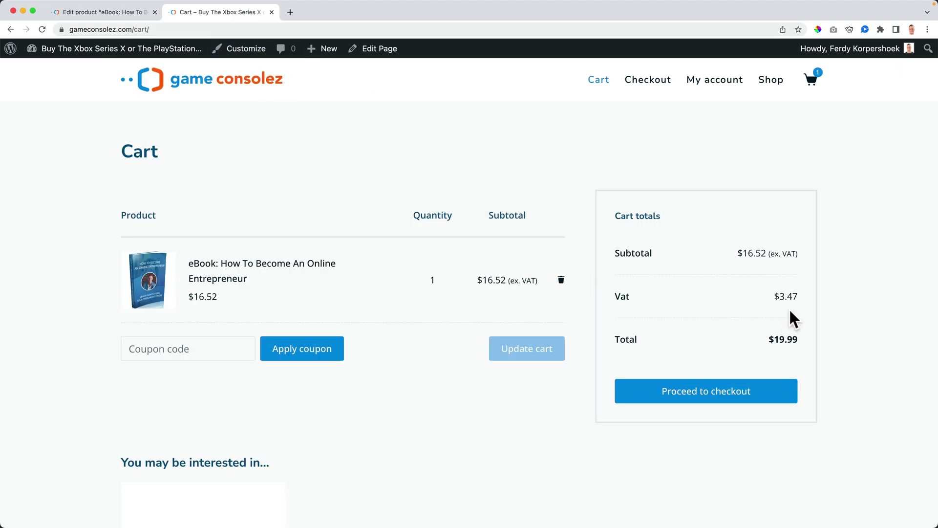
pyautogui.press('super+r')
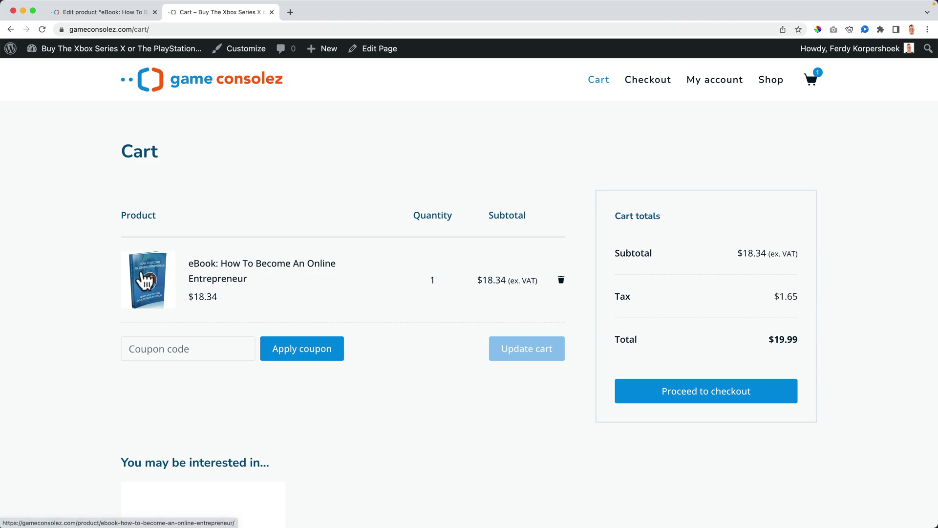
pyautogui.click(124, 13)
pyautogui.click(193, 11)
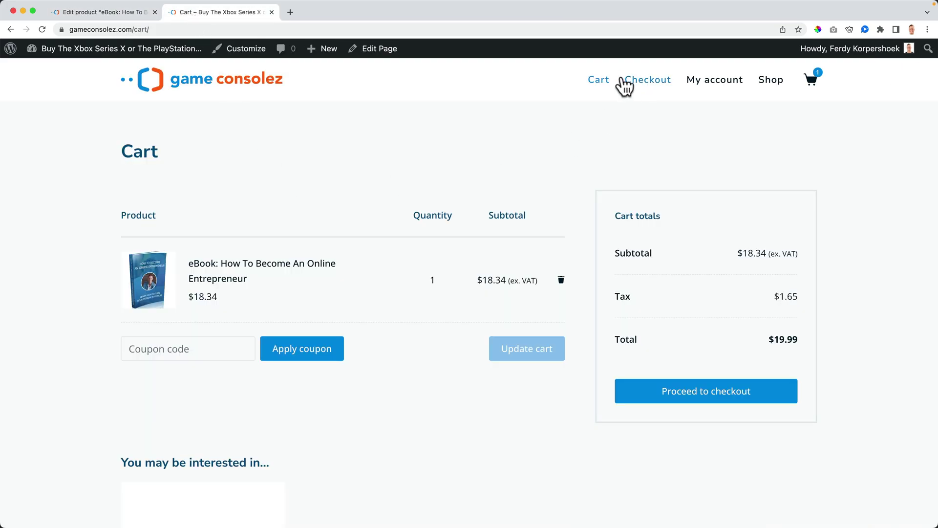
# Add the 60 Minute Coaching Call from the shop to the cart alongside the eBook, and view the cart.
pyautogui.click(767, 81)
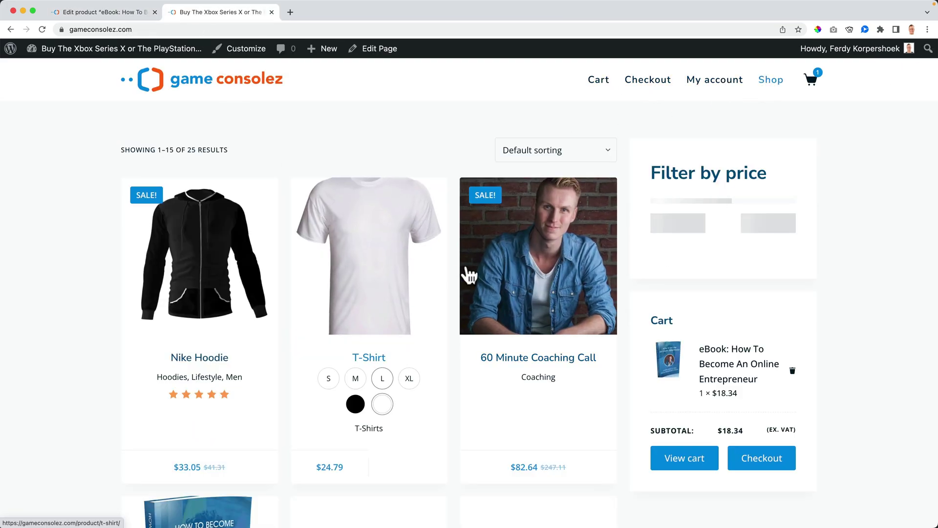
pyautogui.click(553, 359)
pyautogui.click(571, 315)
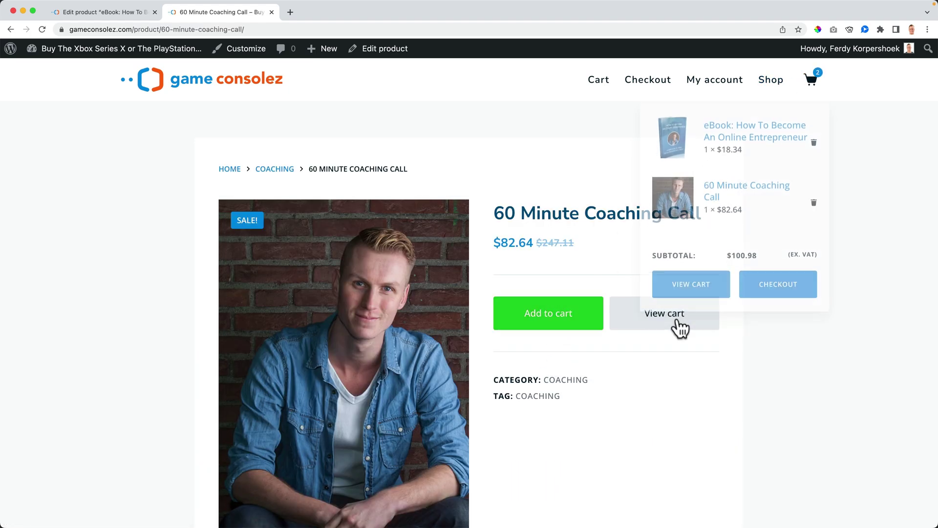
pyautogui.click(677, 325)
pyautogui.scroll(-2, 643, 308)
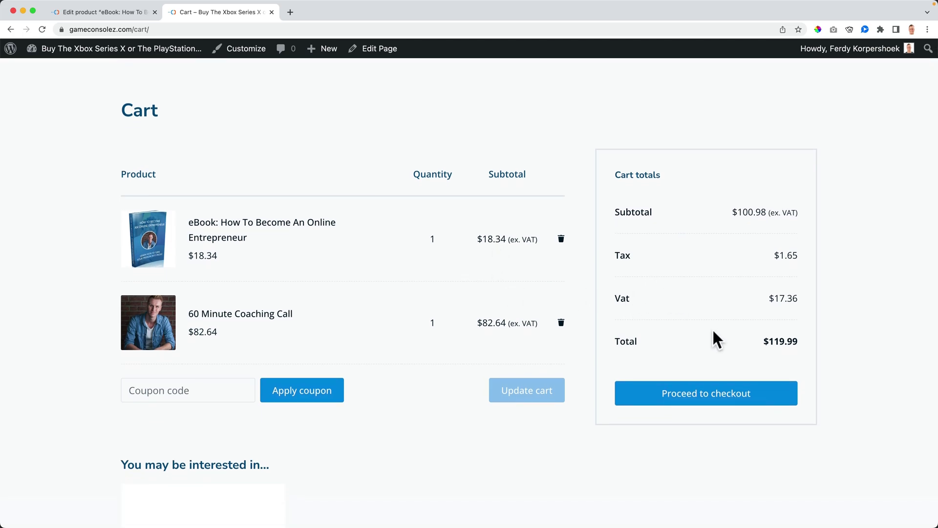
# Proceed to checkout and examine the separate Tax and Vat lines and the total in the order summary.
pyautogui.click(733, 401)
pyautogui.scroll(-3, 717, 381)
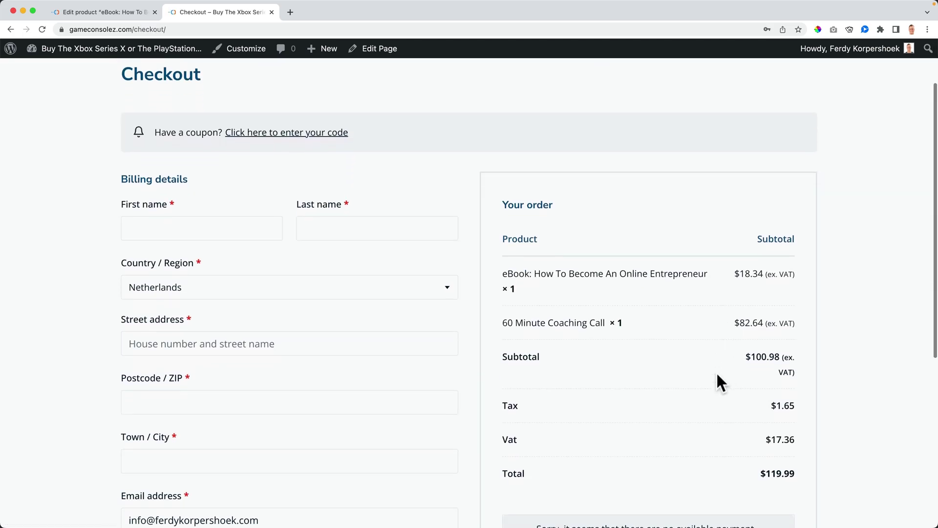
pyautogui.scroll(-3, 717, 382)
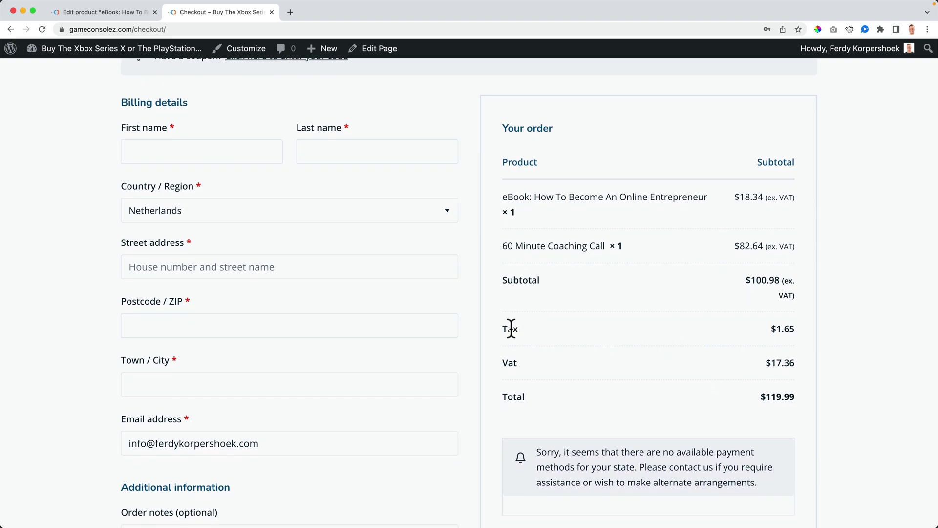
pyautogui.moveTo(506, 328); pyautogui.dragTo(797, 398)
pyautogui.click(795, 329)
pyautogui.moveTo(794, 327); pyautogui.dragTo(648, 345)
pyautogui.click(505, 363)
pyautogui.scroll(3, 493, 274)
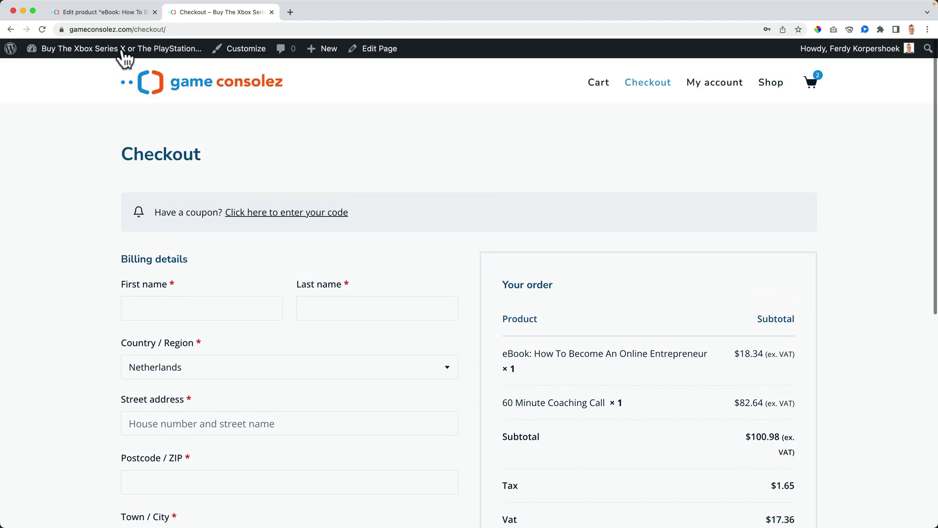
# Return to the admin dashboard and open the reduced rate tax table in the WooCommerce tax settings.
pyautogui.click(104, 12)
pyautogui.click(85, 49)
pyautogui.click(81, 50)
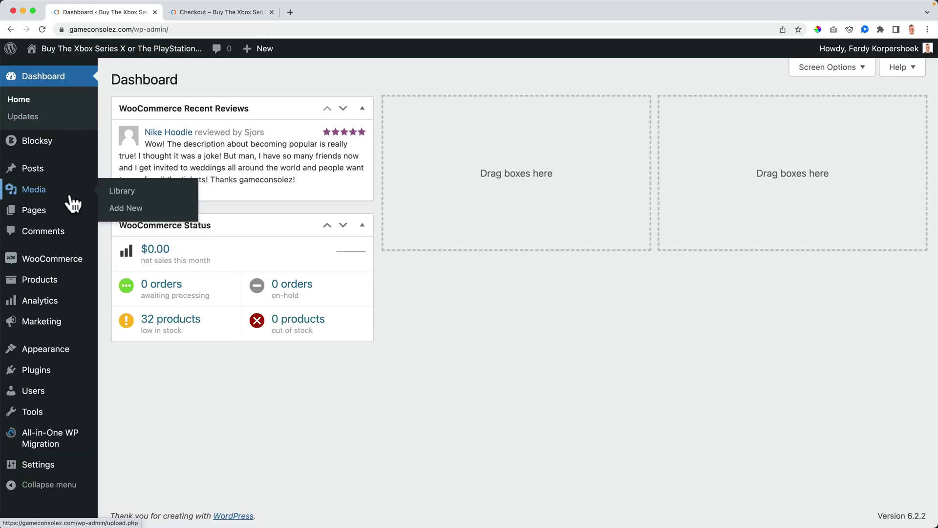
pyautogui.moveTo(56, 262)
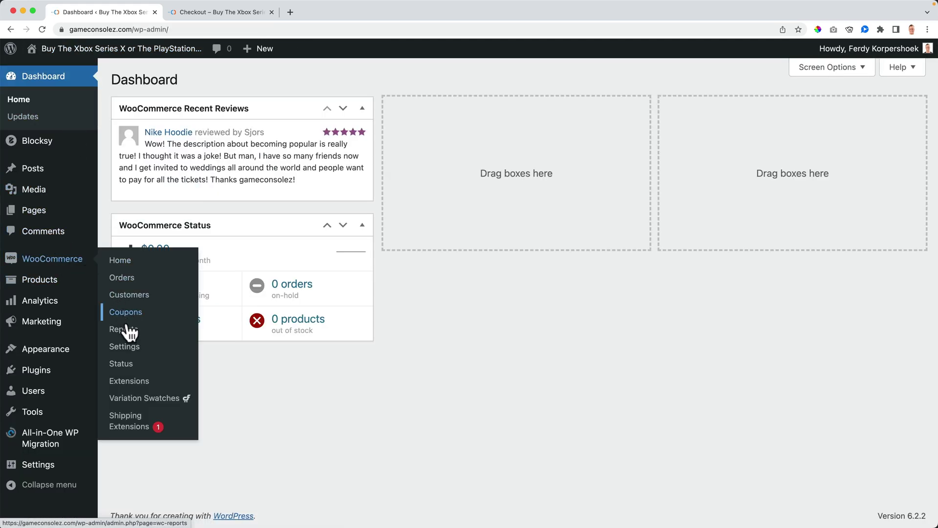
pyautogui.click(129, 345)
pyautogui.click(234, 133)
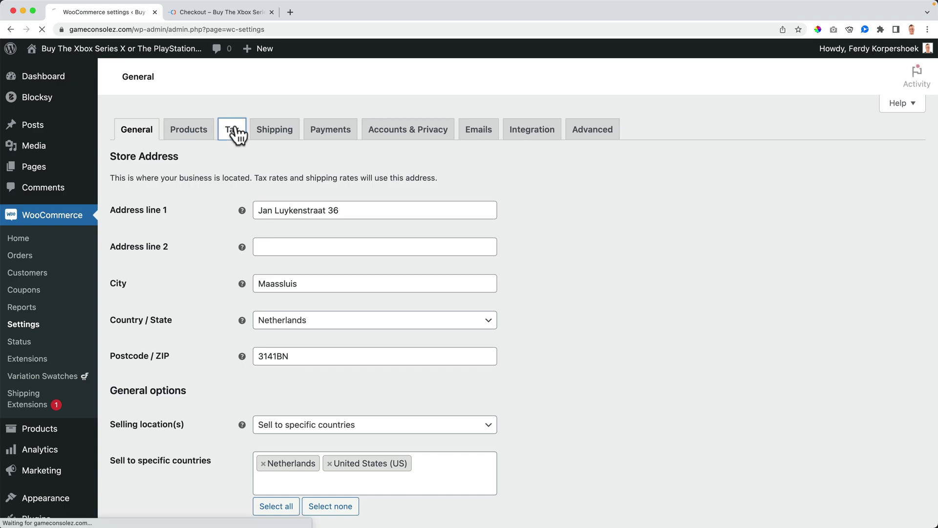
pyautogui.click(257, 153)
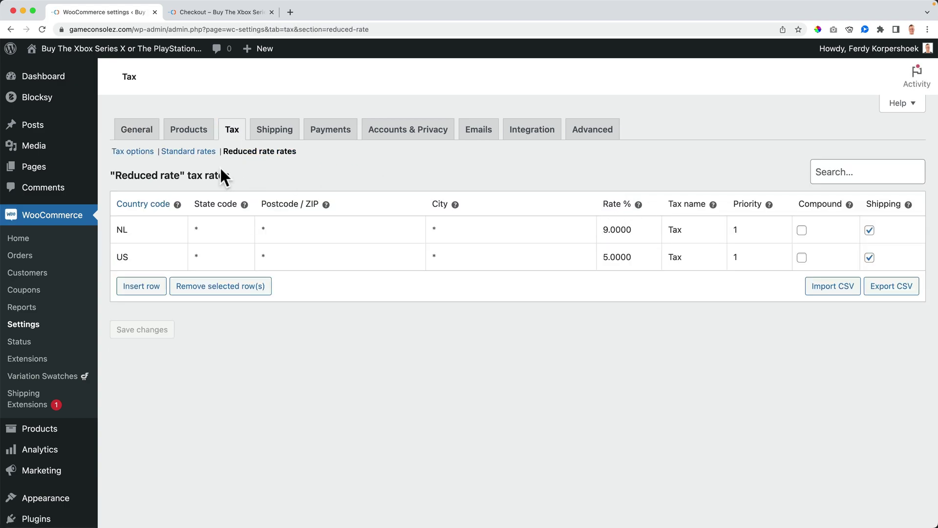
# In the standard tax rates, rename the NL tax to "21% Vat" and the US tax to "10% Vat", and save.
pyautogui.click(179, 153)
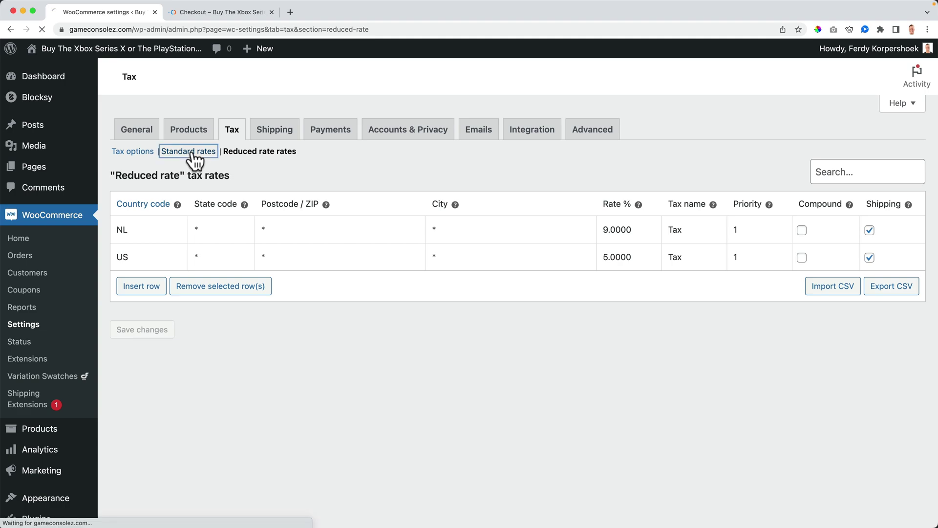
pyautogui.click(671, 230)
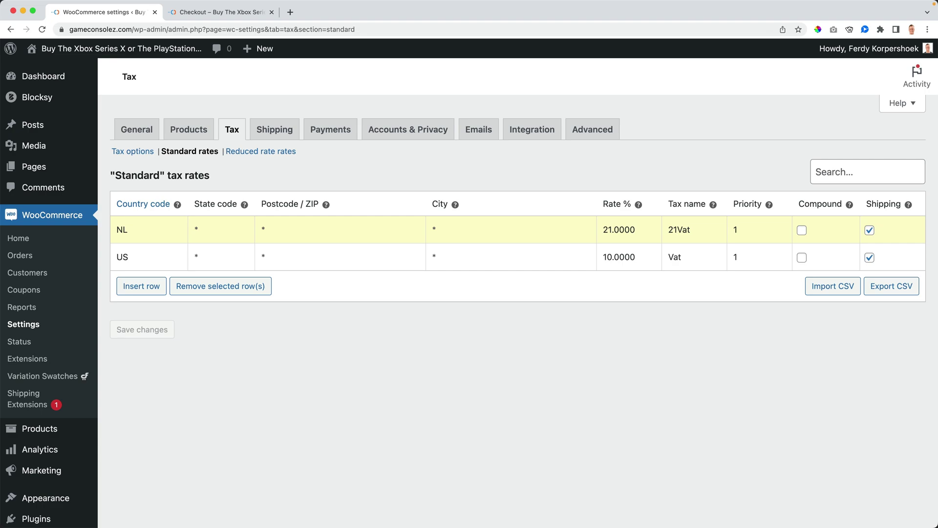
pyautogui.press('super+a')
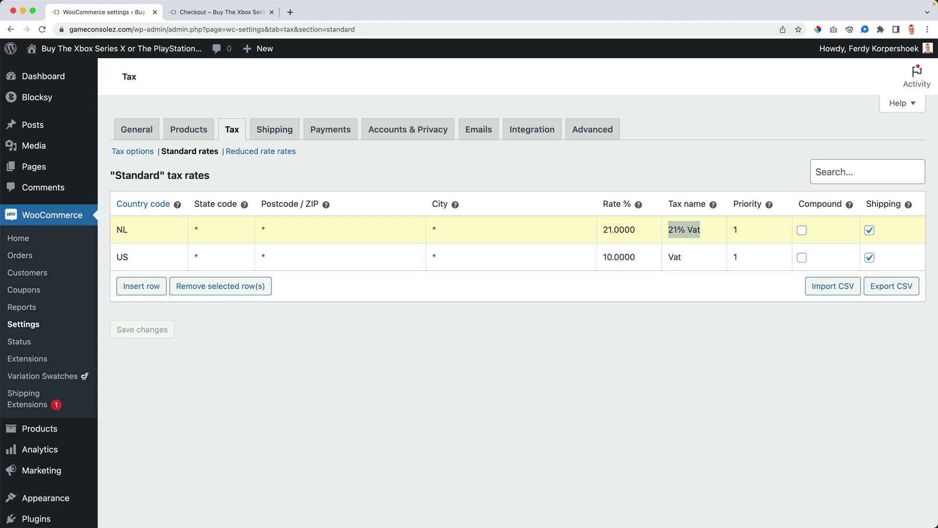
pyautogui.click(670, 258)
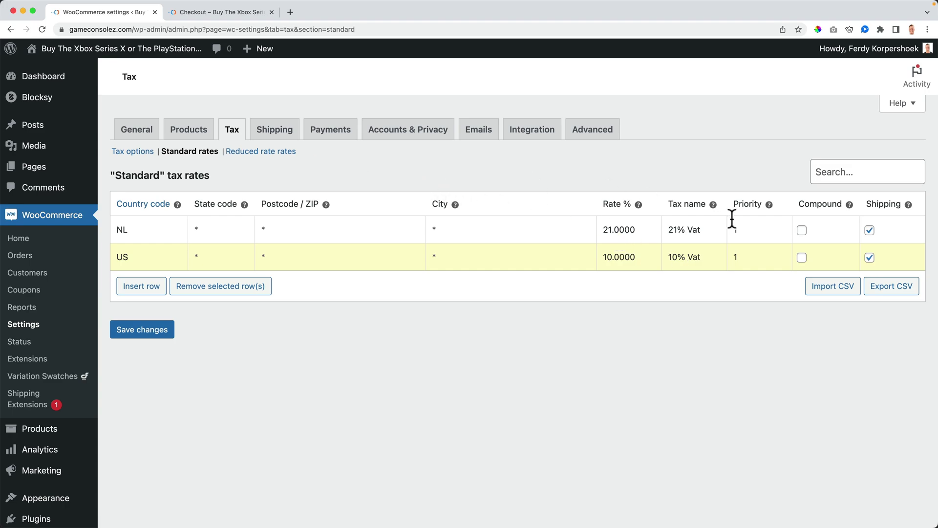
pyautogui.click(140, 327)
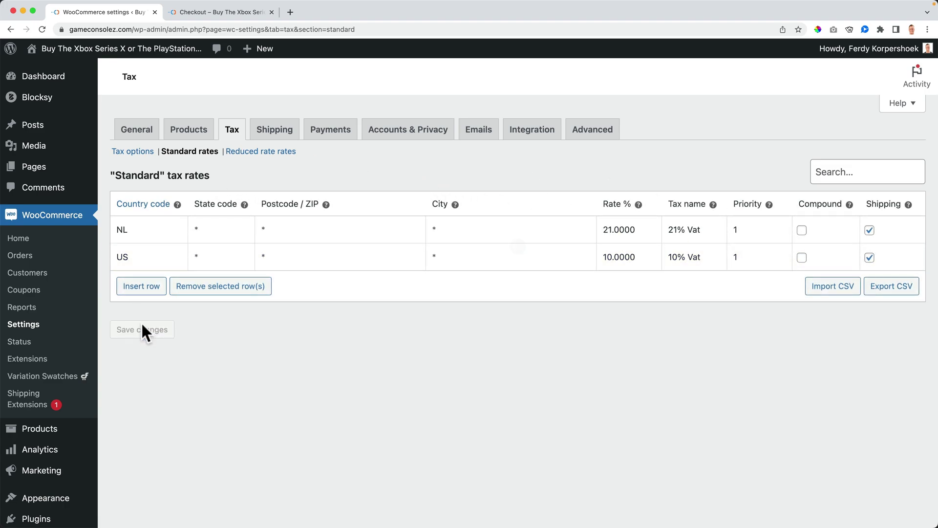
# In the reduced tax rates, rename the NL tax to "9% Vat" and the US tax to "5% Vat", and save.
pyautogui.click(247, 155)
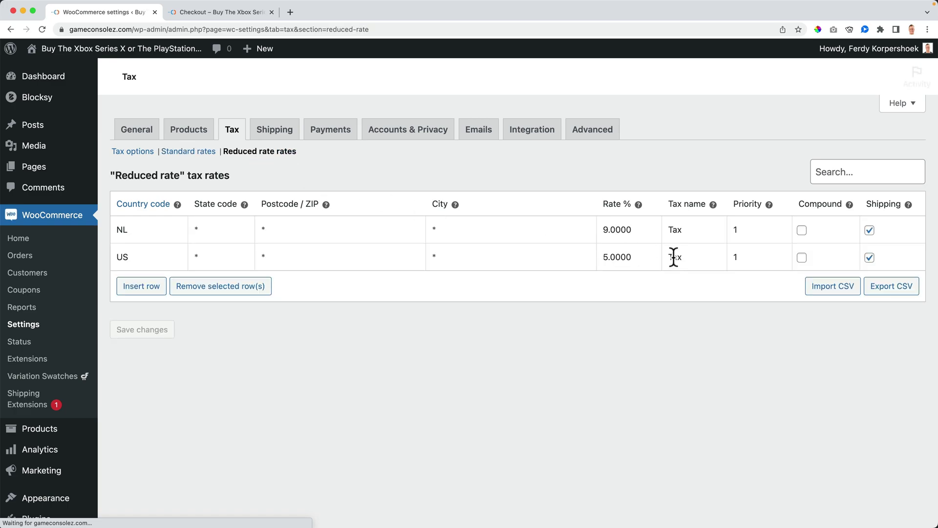
pyautogui.doubleClick(677, 232)
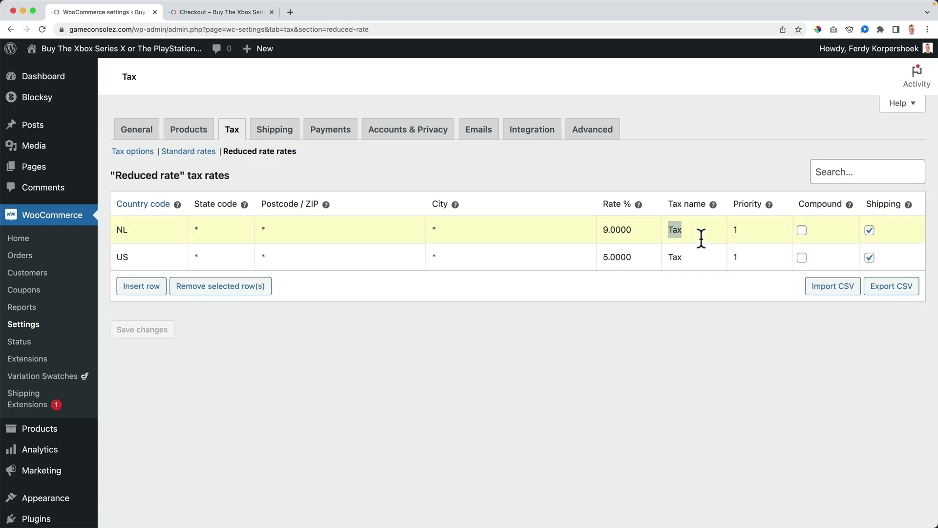
pyautogui.write('9% Vat')
pyautogui.press('Tab')
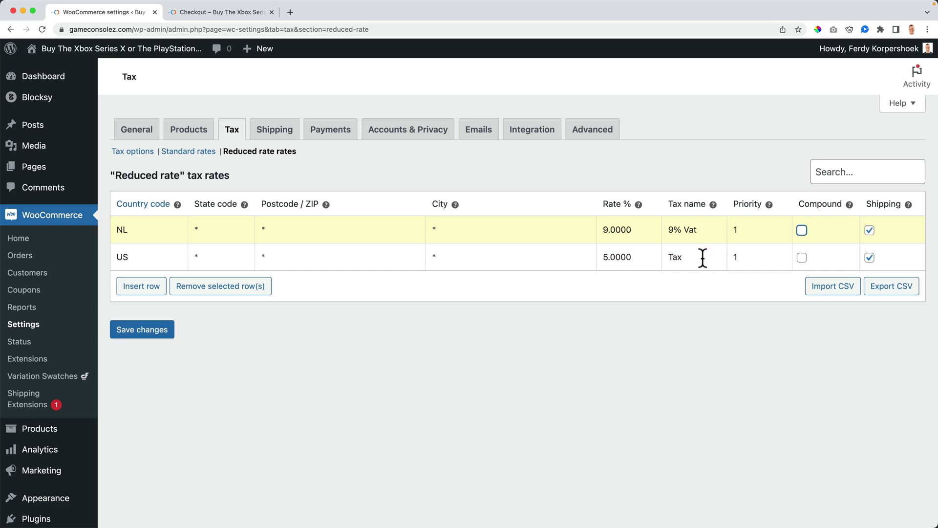
pyautogui.moveTo(703, 258); pyautogui.dragTo(663, 259)
pyautogui.write('5')
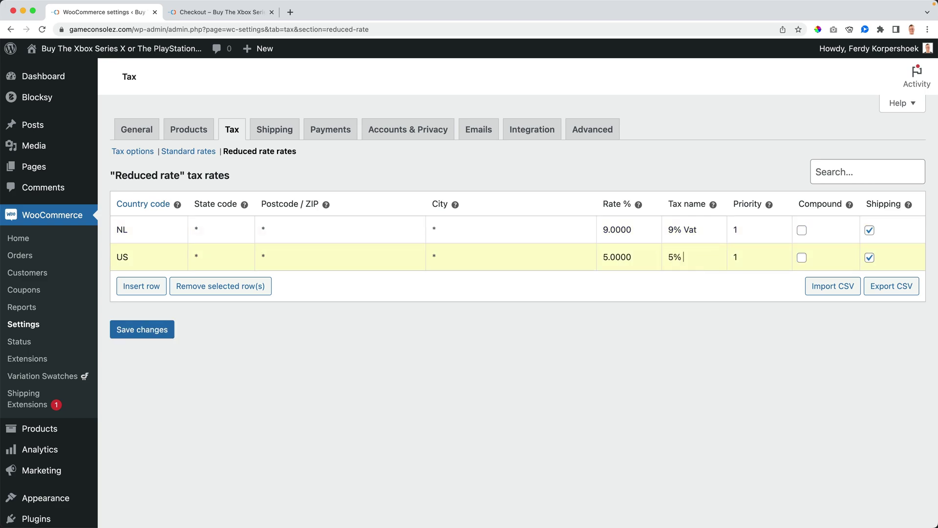
pyautogui.click(139, 330)
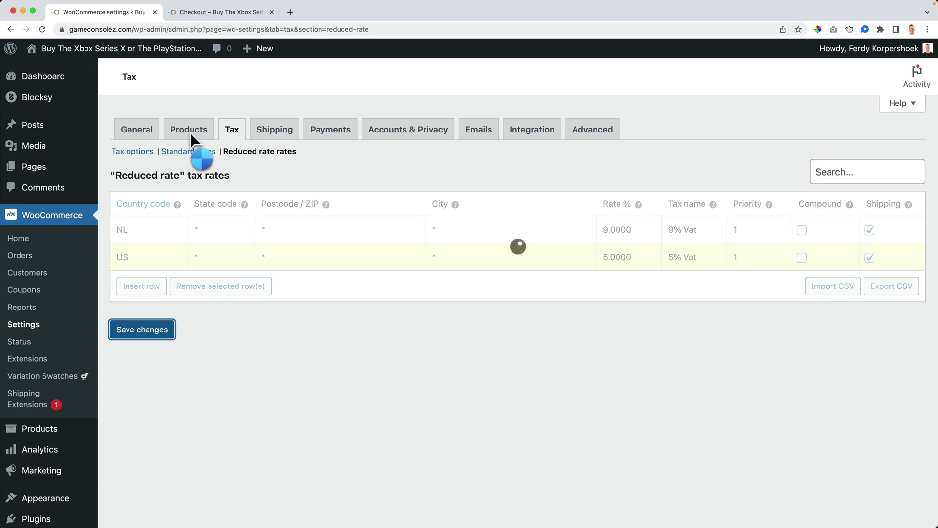
# Reload the live checkout and examine the renamed VAT lines in the order summary.
pyautogui.click(228, 14)
pyautogui.scroll(-3, 473, 294)
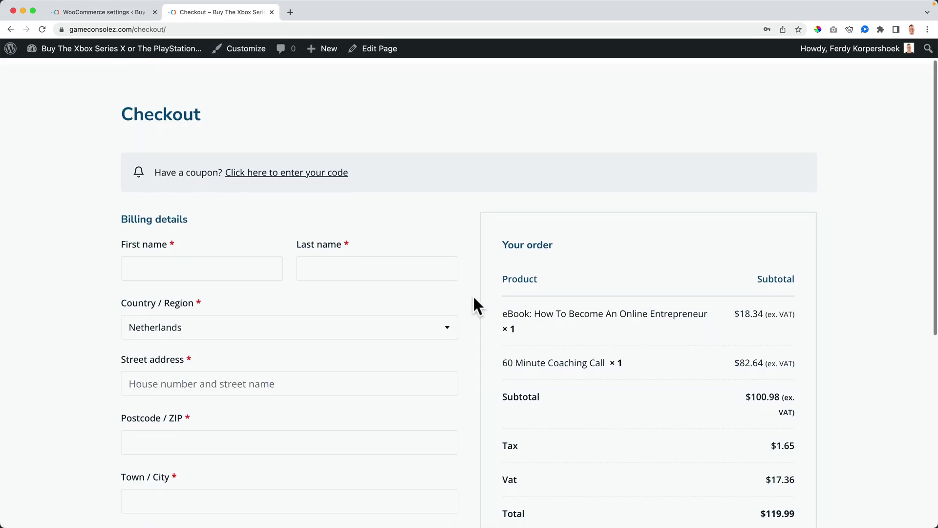
pyautogui.press('super+r')
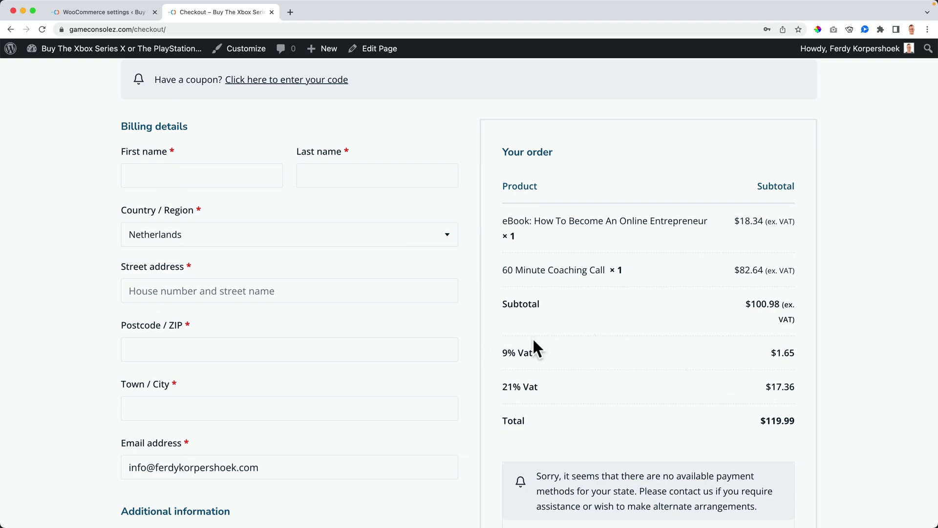
pyautogui.scroll(3, 533, 340)
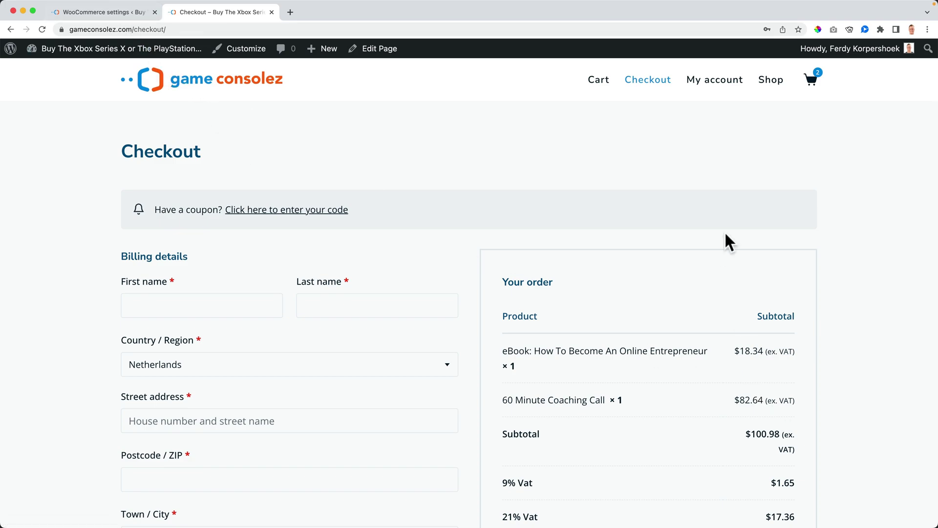
# Open the cart and remove the eBook from it, keeping only the 60 Minute Coaching Call.
pyautogui.moveTo(805, 96)
pyautogui.click(705, 277)
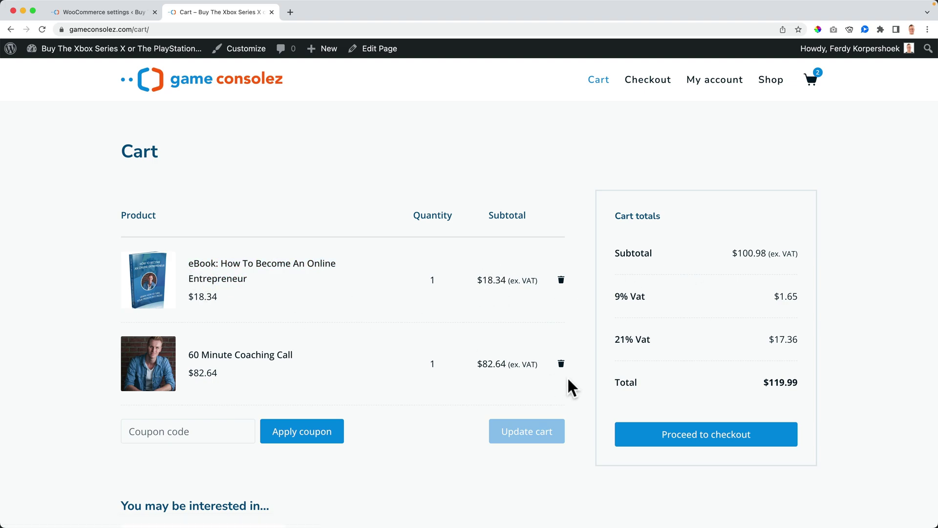
pyautogui.click(561, 278)
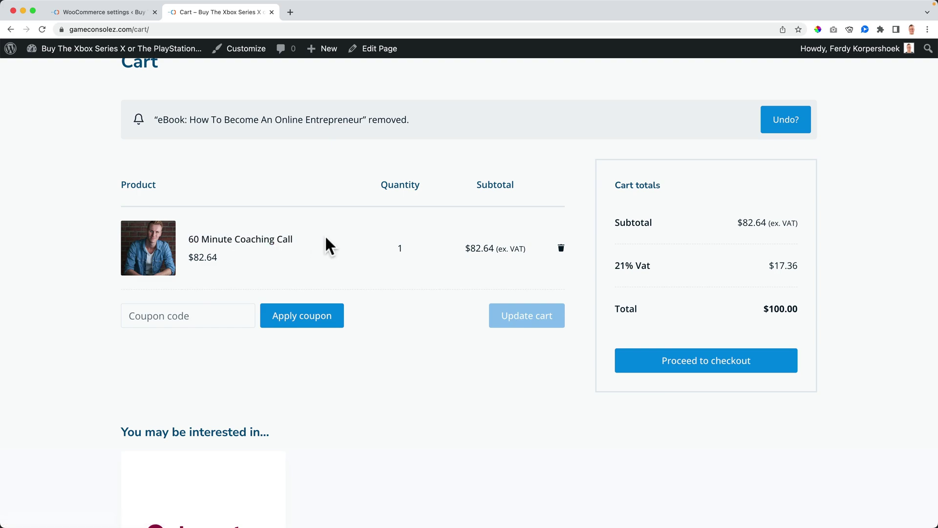
pyautogui.scroll(1, 329, 236)
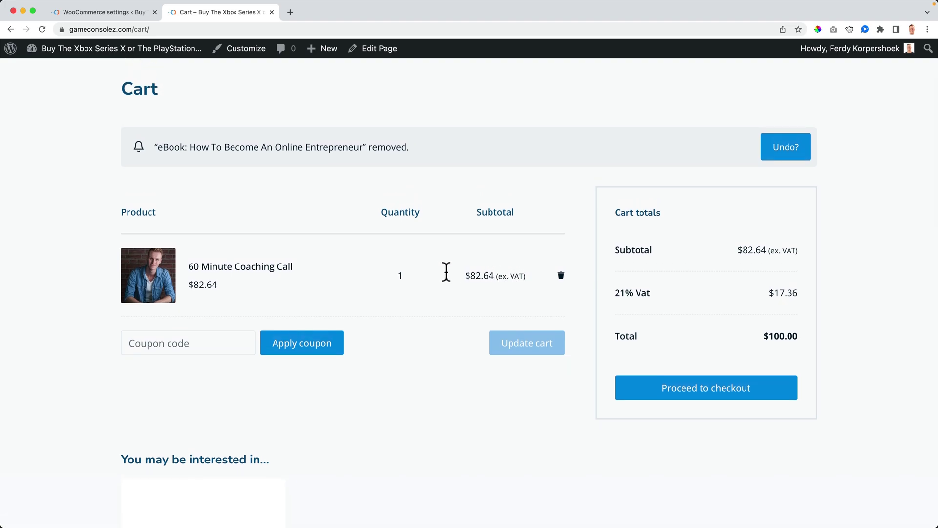
# Try to add another 60 Minute Coaching Call from the shop to the cart, and go back to viewing the cart.
pyautogui.scroll(2, 446, 272)
pyautogui.click(174, 87)
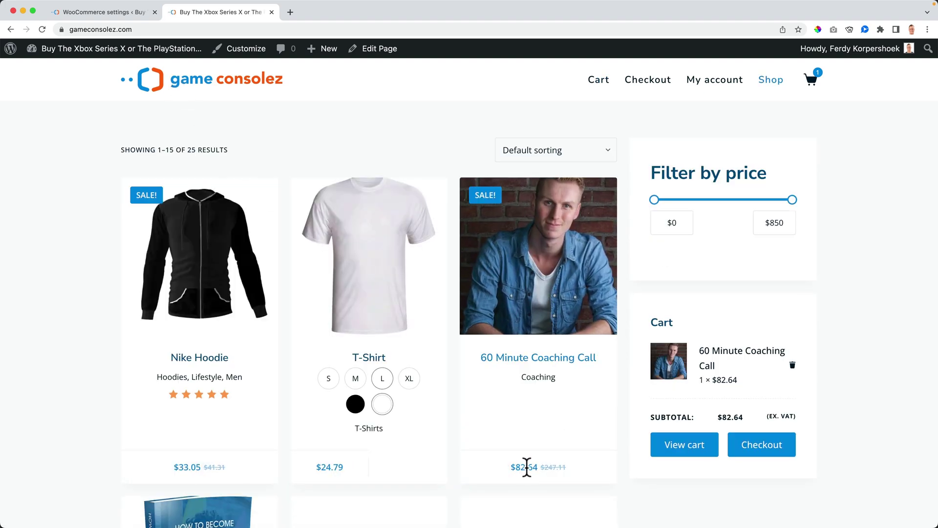
pyautogui.scroll(-1, 527, 467)
pyautogui.click(530, 318)
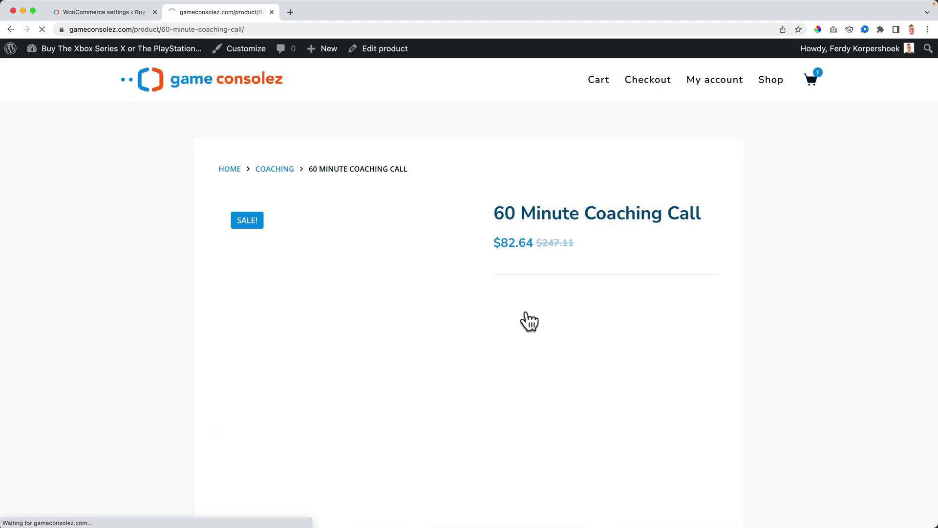
pyautogui.click(591, 319)
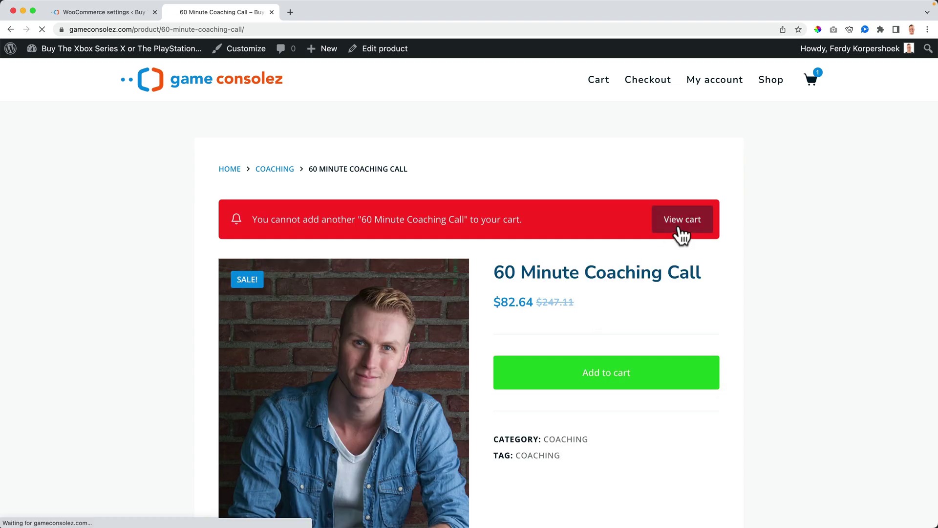
pyautogui.click(681, 236)
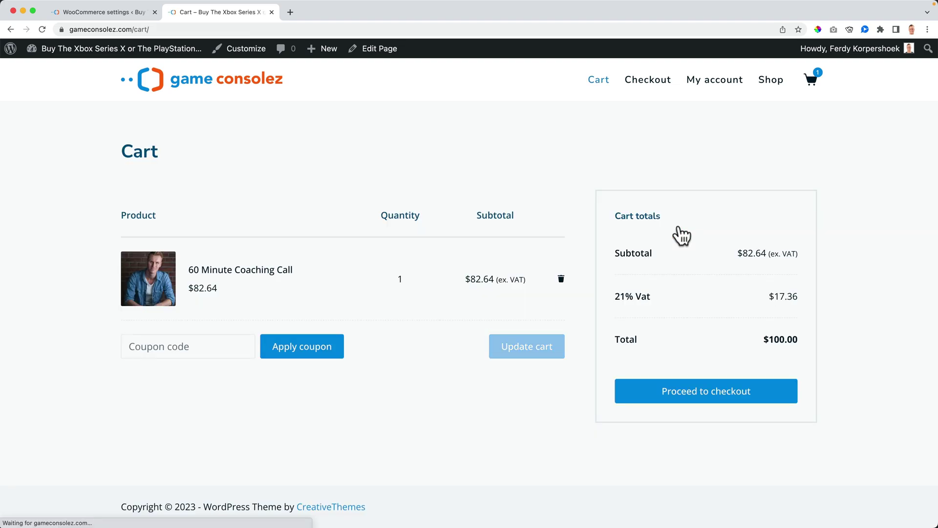
# Set the tax options so prices are entered exclusive of tax, save, and reload the cart to check the totals.
pyautogui.click(119, 14)
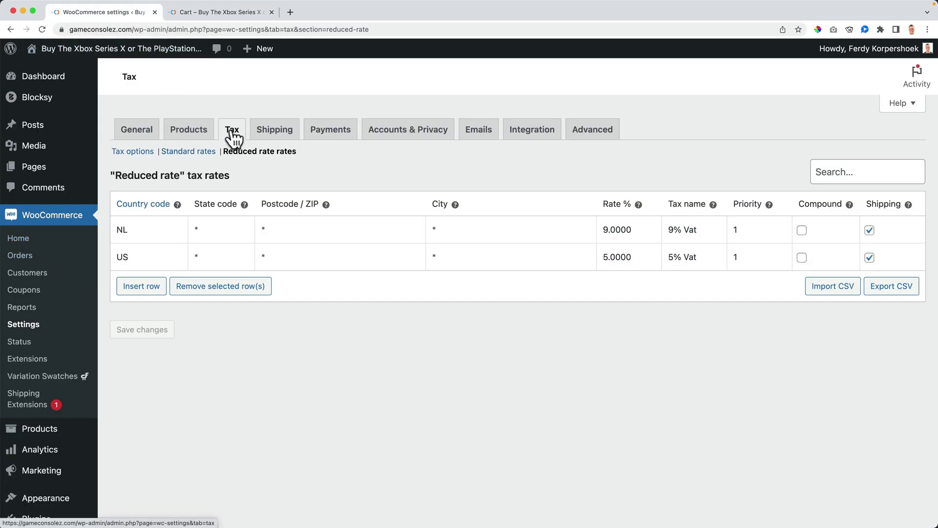
pyautogui.click(137, 153)
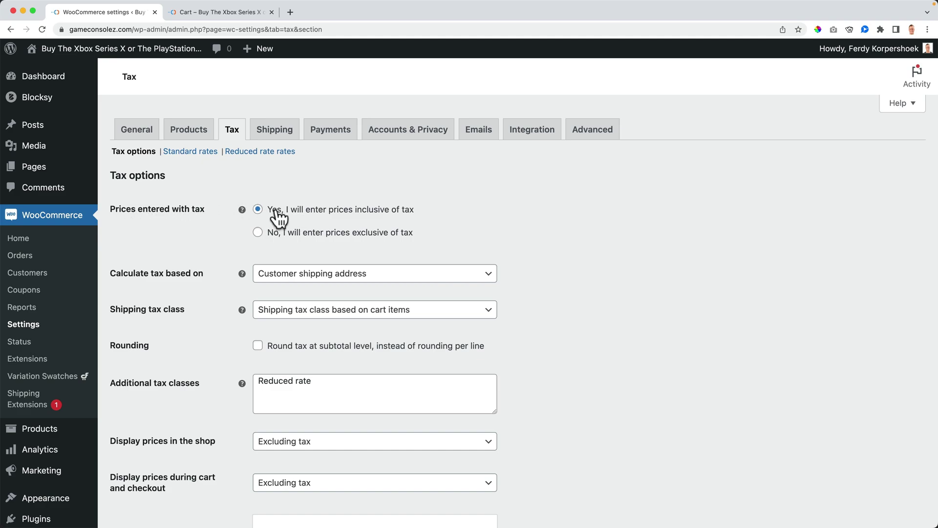
pyautogui.click(258, 233)
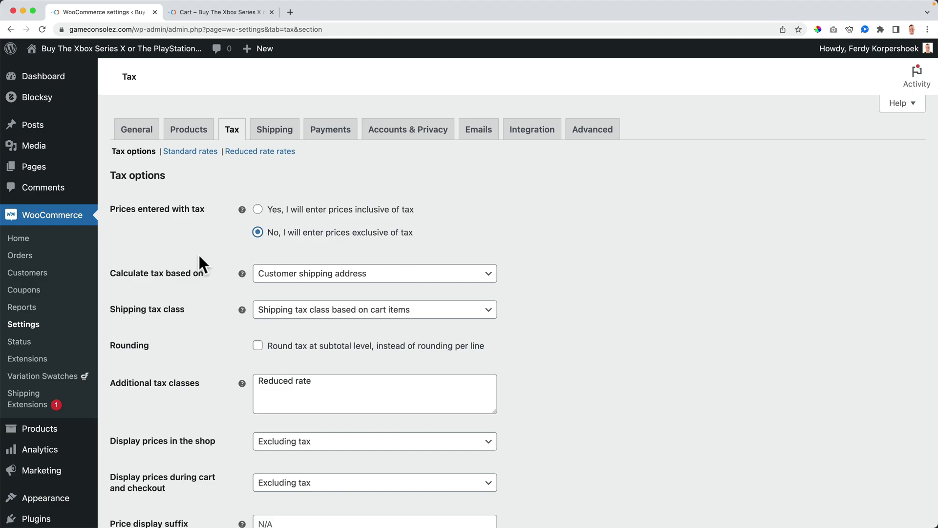
pyautogui.scroll(-5, 198, 220)
pyautogui.click(146, 462)
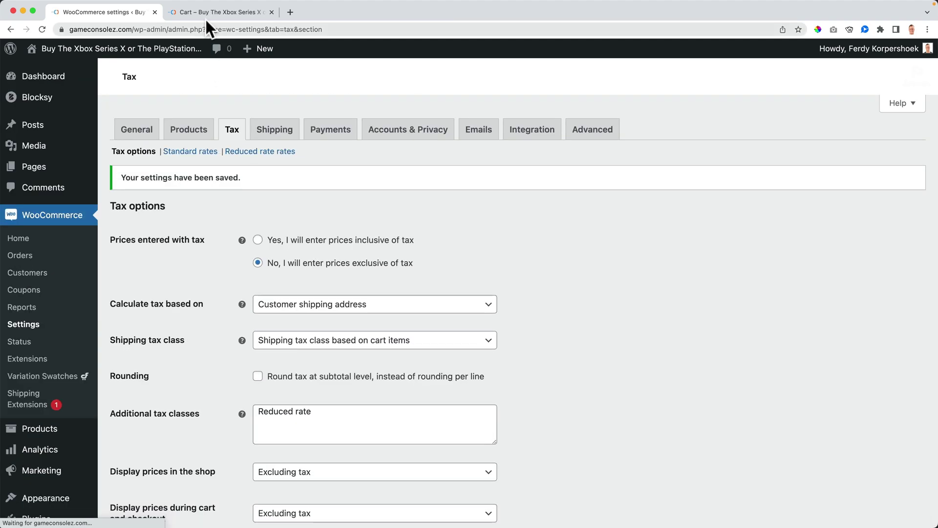
pyautogui.click(214, 12)
pyautogui.press('super+r')
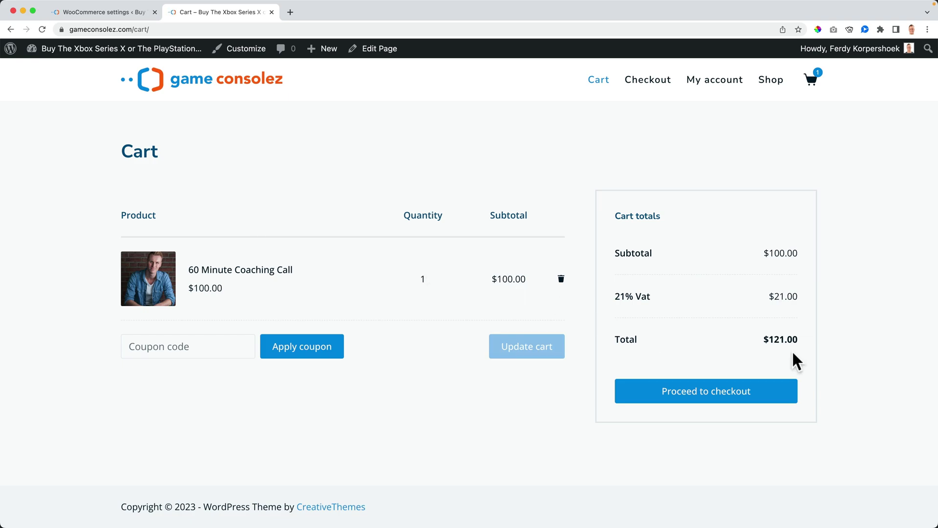
# Switch the tax options back to prices entered inclusive of tax, save, and reload the cart to compare the totals.
pyautogui.click(129, 10)
pyautogui.click(293, 242)
pyautogui.scroll(-6, 231, 263)
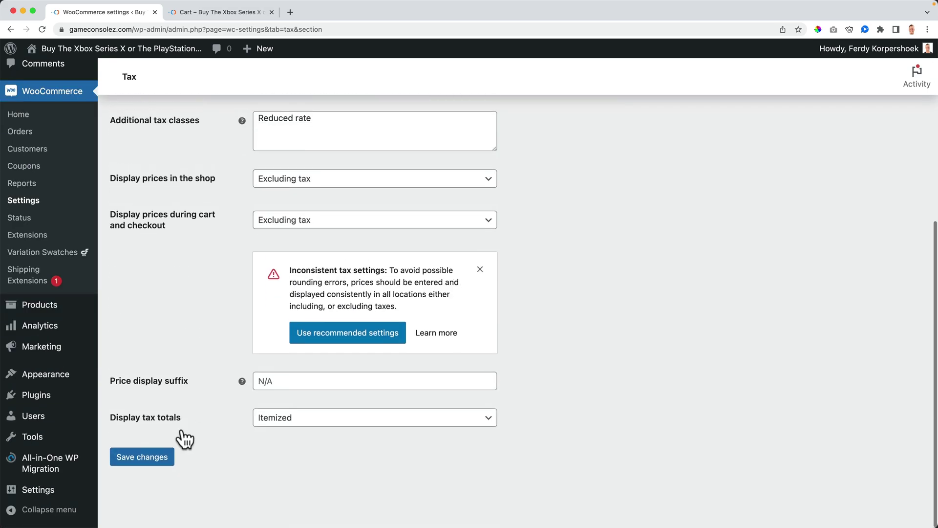
pyautogui.click(155, 462)
pyautogui.click(215, 12)
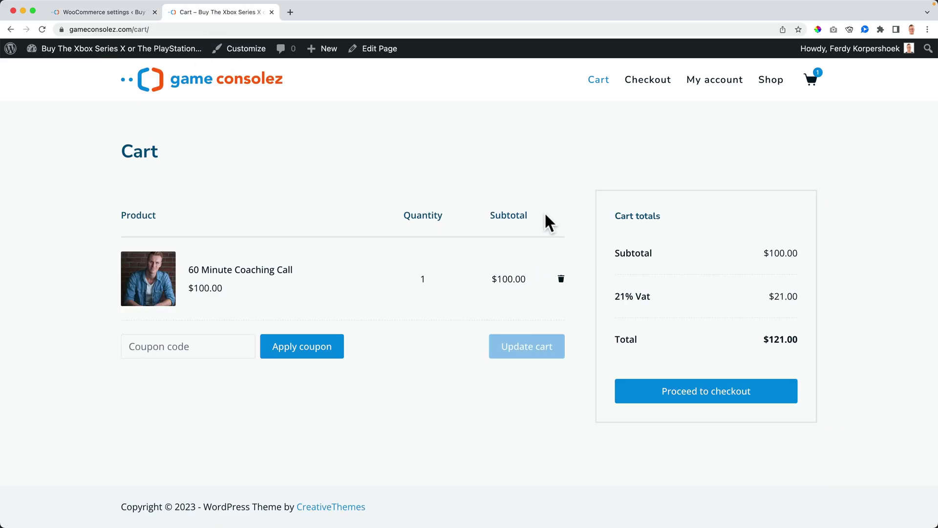
pyautogui.press('super+r')
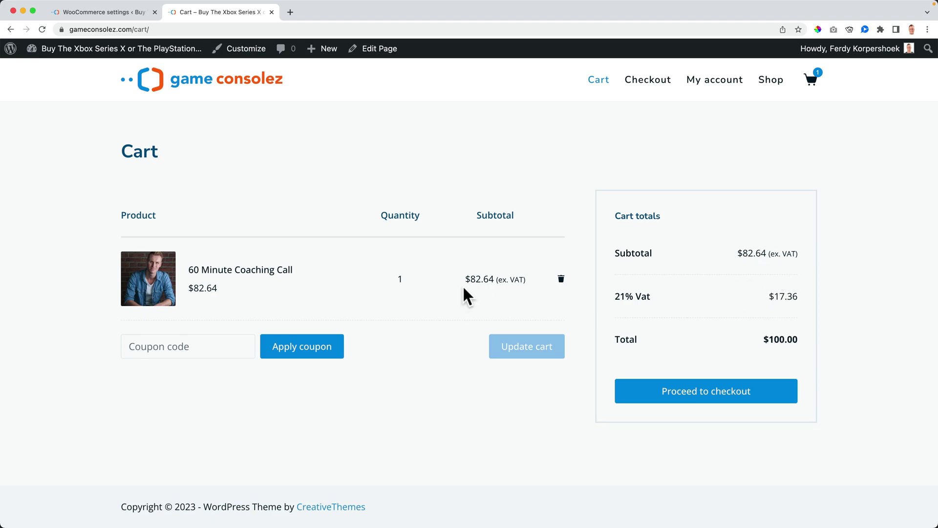
# Compare the shop and cart price display settings in the tax options with the total on the cart page.
pyautogui.click(91, 19)
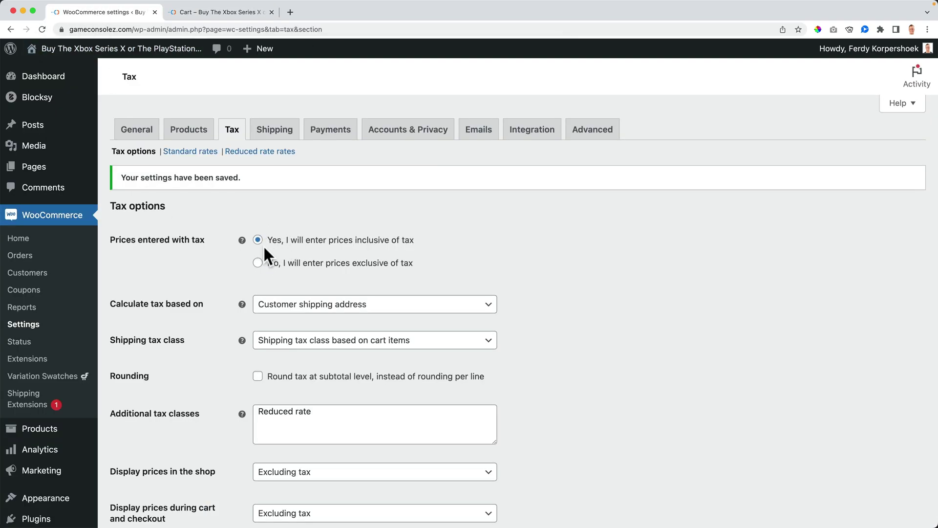
pyautogui.click(203, 10)
pyautogui.click(130, 11)
pyautogui.scroll(-5, 245, 266)
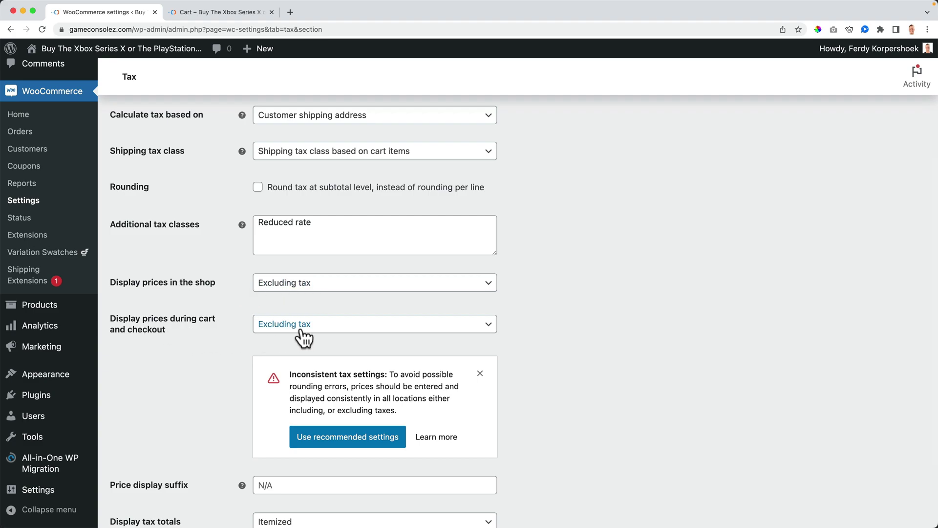
pyautogui.hotkey('ctrl', 'Tab')
pyautogui.moveTo(622, 339); pyautogui.dragTo(802, 334)
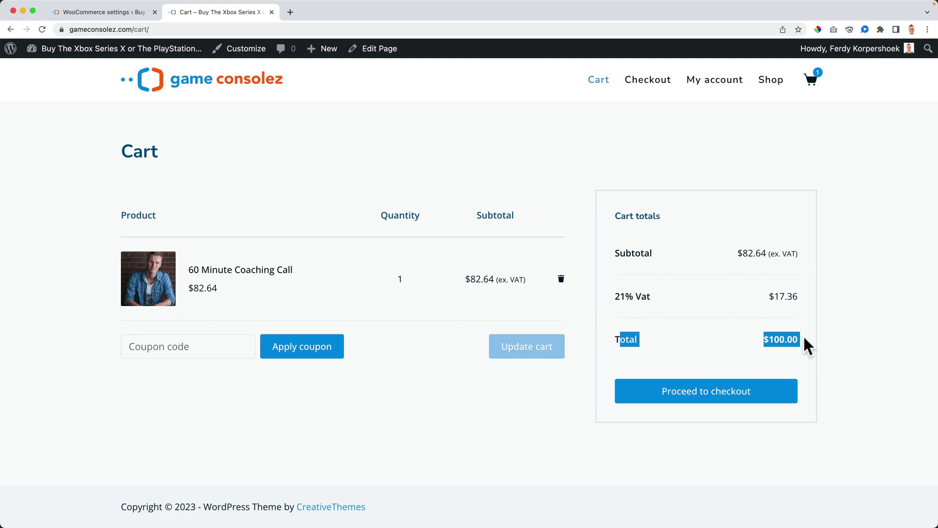
# Compare the cart total with the entered-price setting in the tax options, and review the product prices in the shop.
pyautogui.click(779, 341)
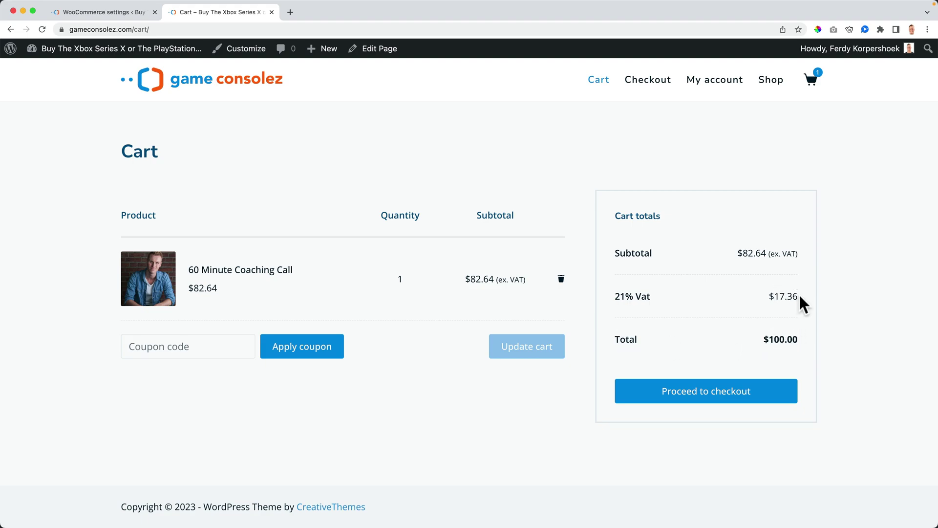
pyautogui.click(123, 14)
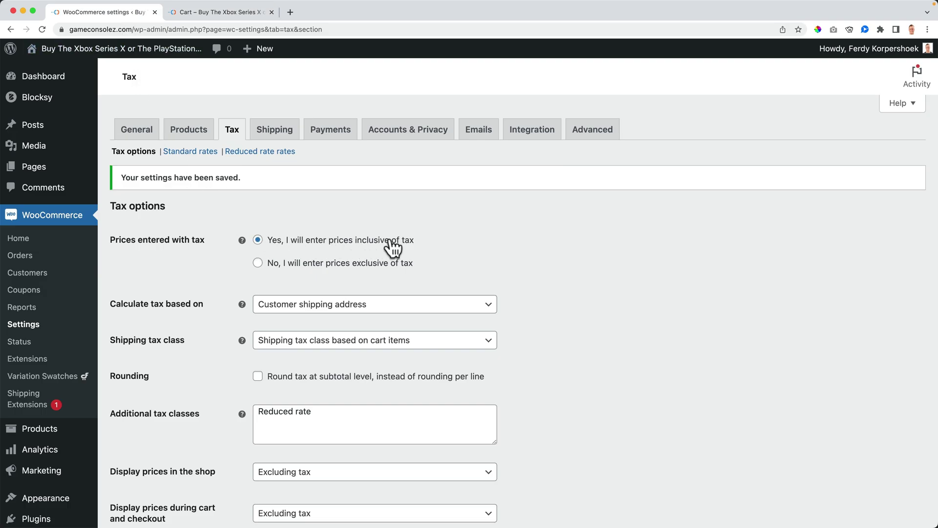
pyautogui.scroll(-5, 224, 263)
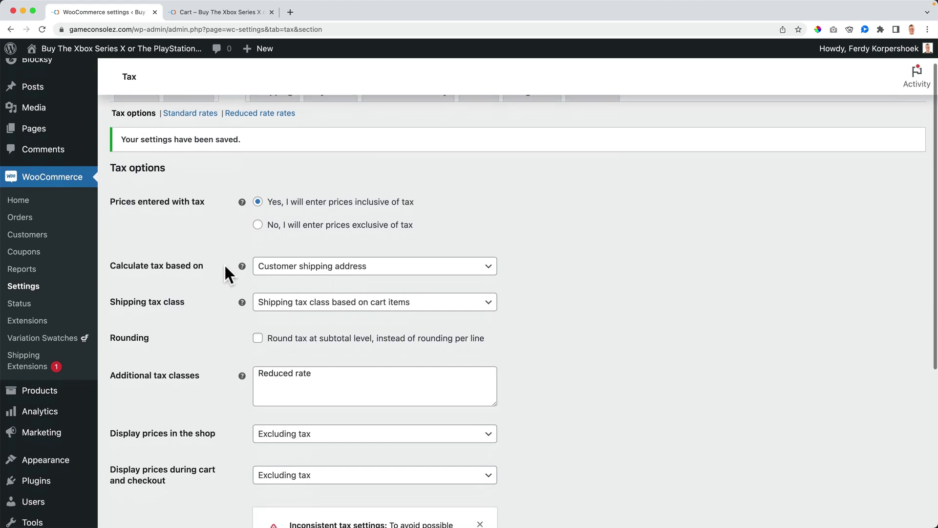
pyautogui.click(204, 9)
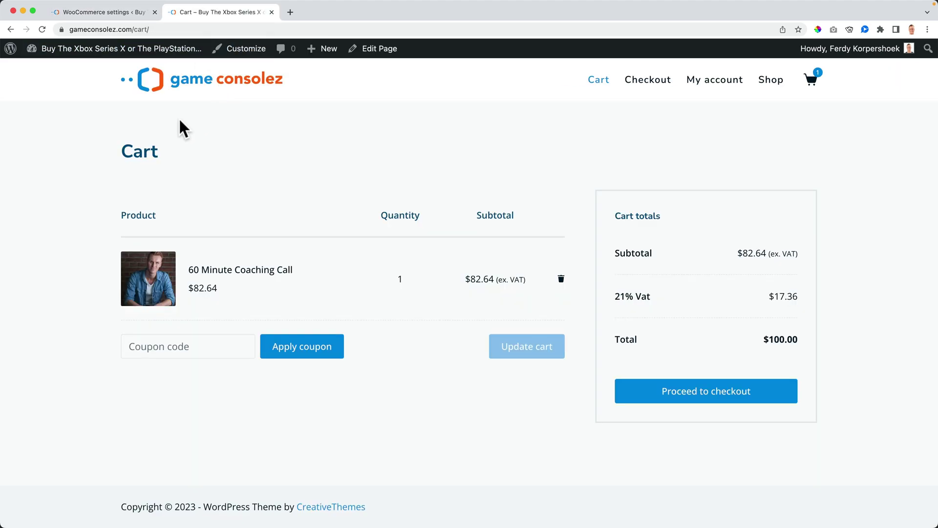
pyautogui.click(217, 89)
pyautogui.scroll(-3, 498, 252)
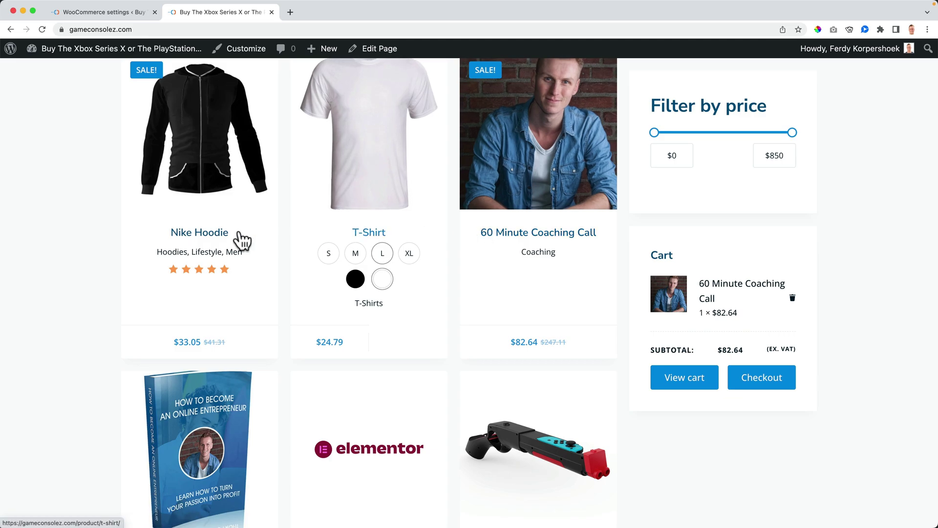
pyautogui.scroll(-10, 241, 272)
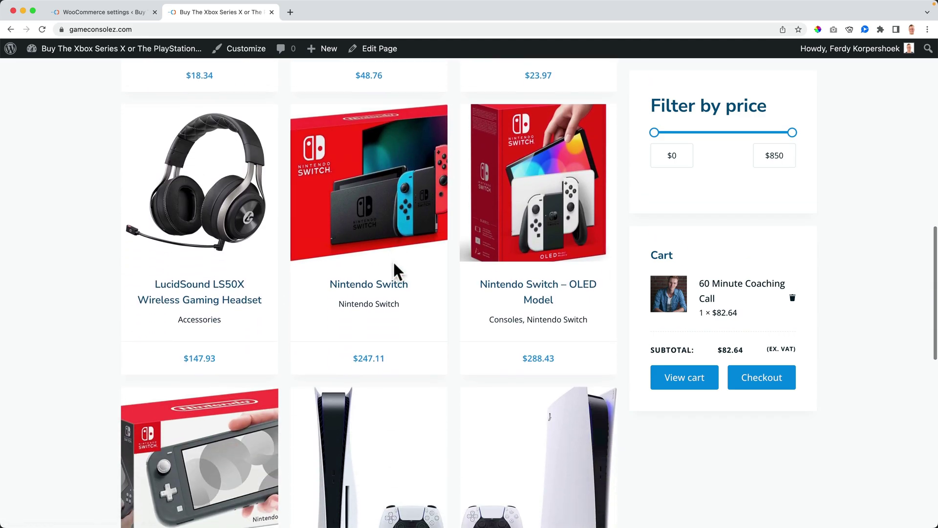
pyautogui.scroll(10, 397, 269)
# Set the price display in the shop and during cart and checkout to Including tax, and save the tax options.
pyautogui.click(106, 12)
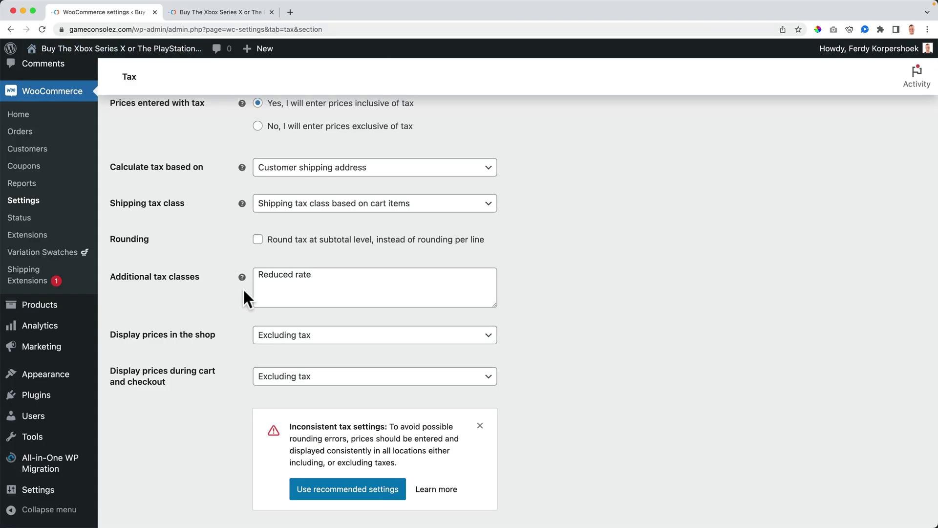
pyautogui.scroll(-2, 244, 291)
pyautogui.click(287, 289)
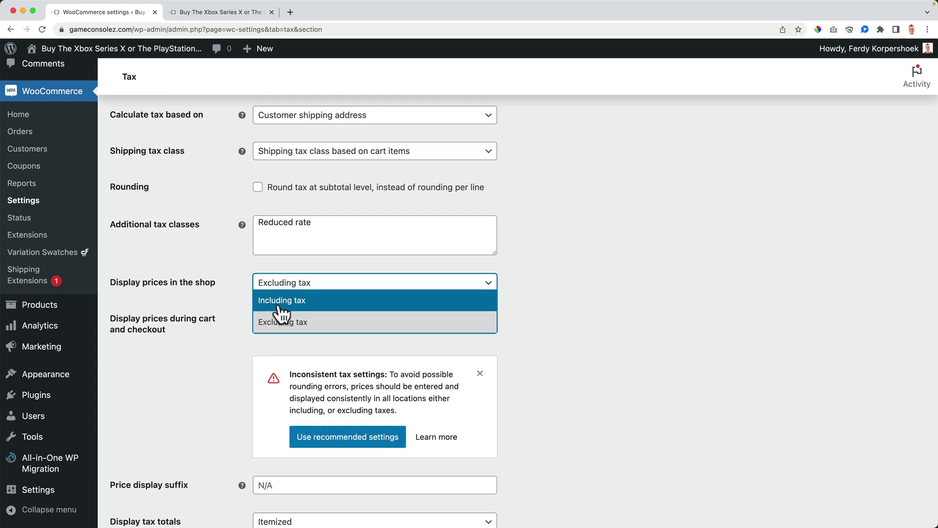
pyautogui.click(279, 302)
pyautogui.click(283, 326)
pyautogui.click(286, 342)
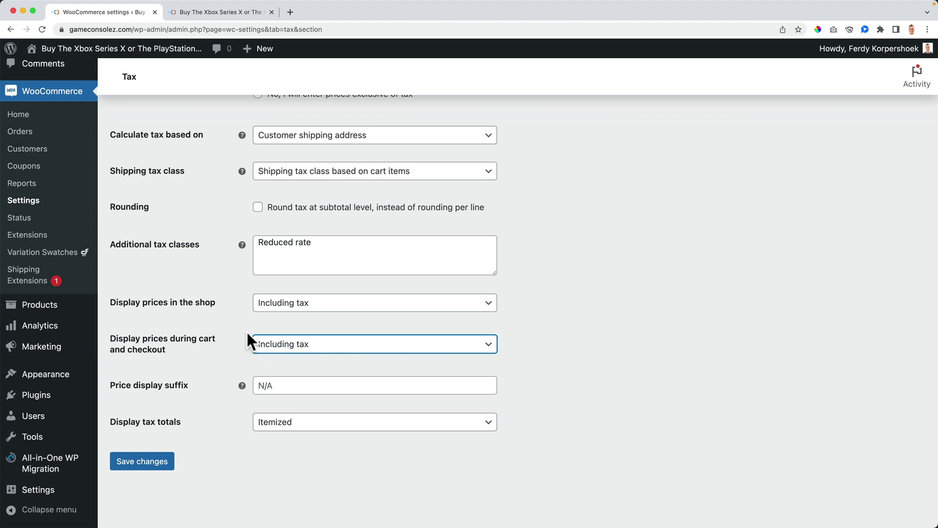
pyautogui.click(142, 462)
# Reload the shop to check the product prices, and open the checkout to review the order total and VAT.
pyautogui.click(219, 14)
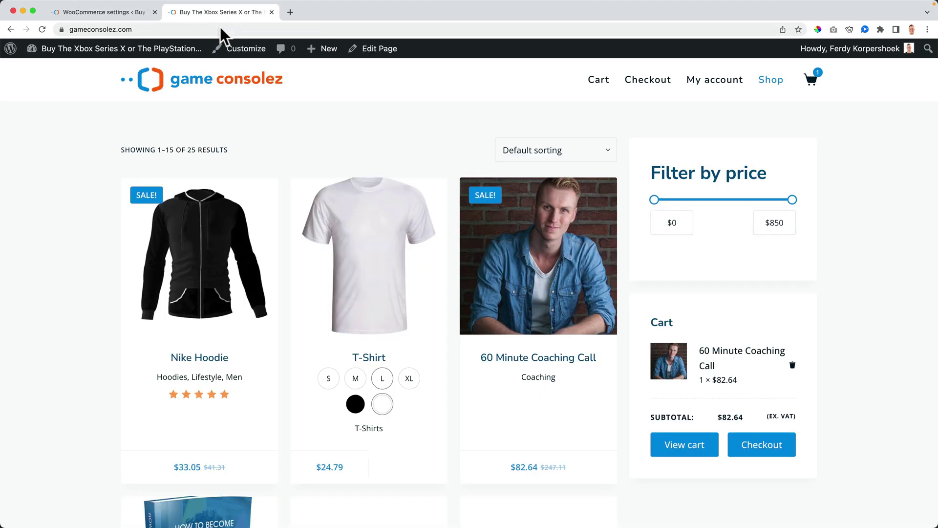
pyautogui.press('super+r')
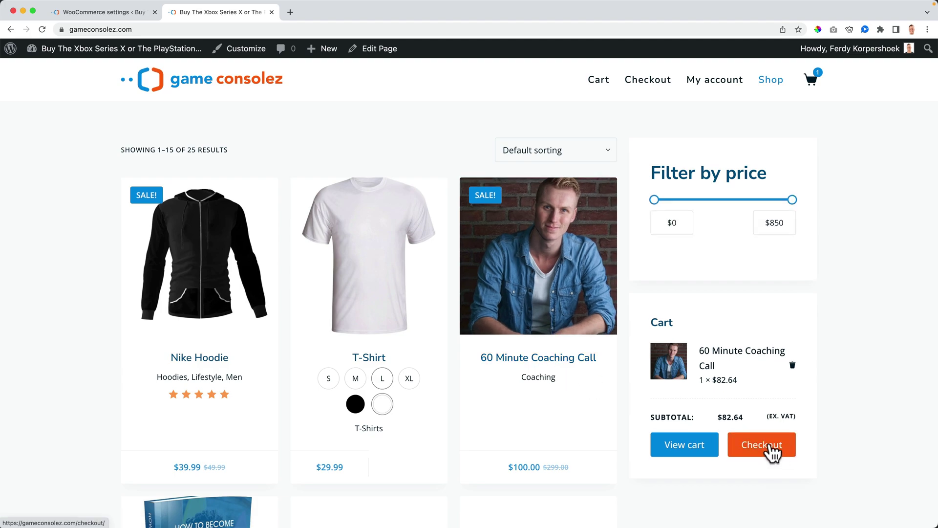
pyautogui.click(765, 451)
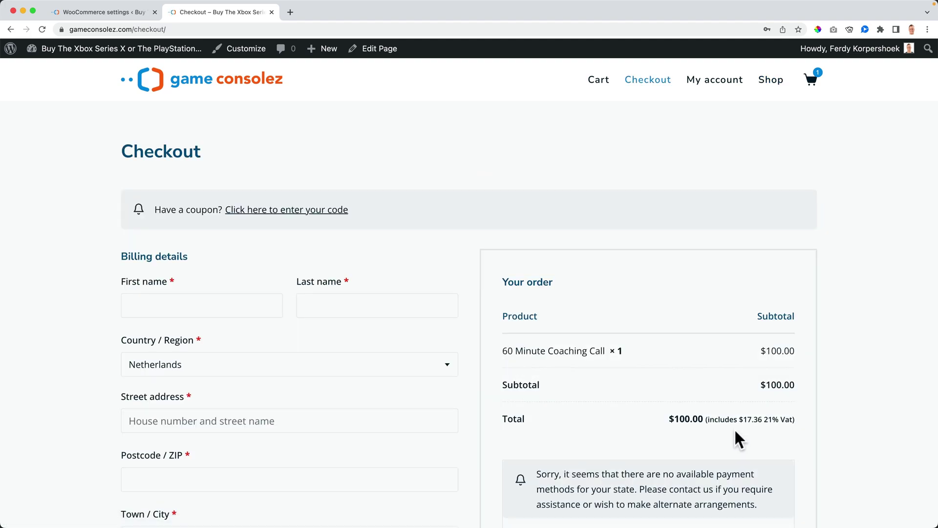
pyautogui.scroll(-1, 734, 427)
# Set the shop and cart price displays to Excluding tax, enter "ex. Vat" as the price display suffix, and save.
pyautogui.click(101, 13)
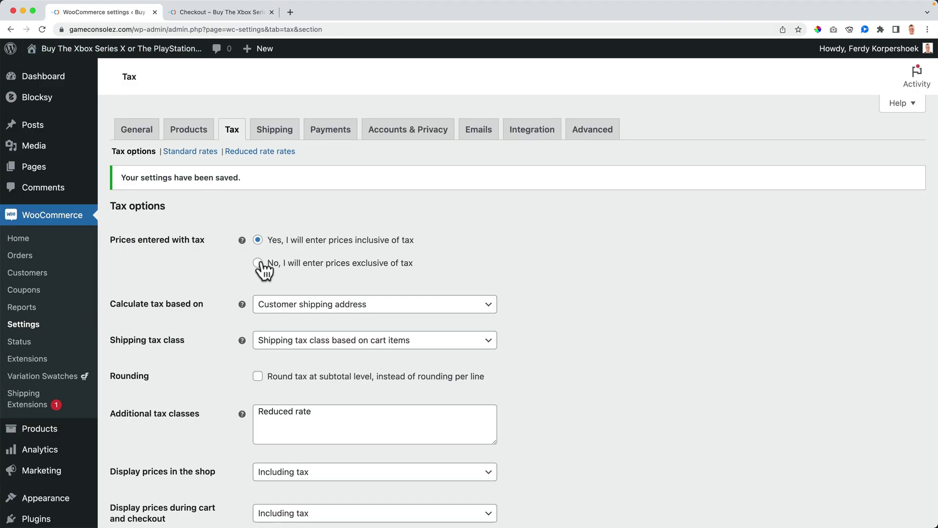
pyautogui.scroll(-4, 235, 254)
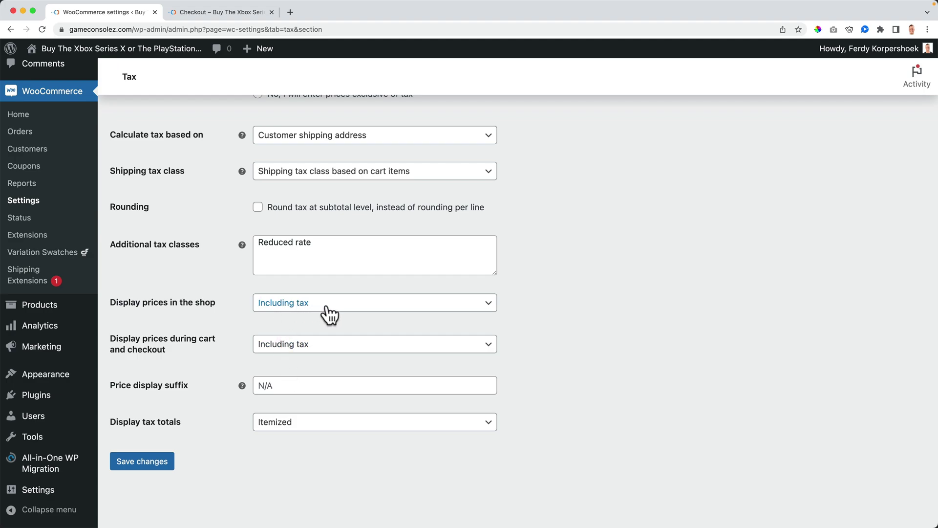
pyautogui.click(277, 308)
pyautogui.click(283, 342)
pyautogui.click(286, 347)
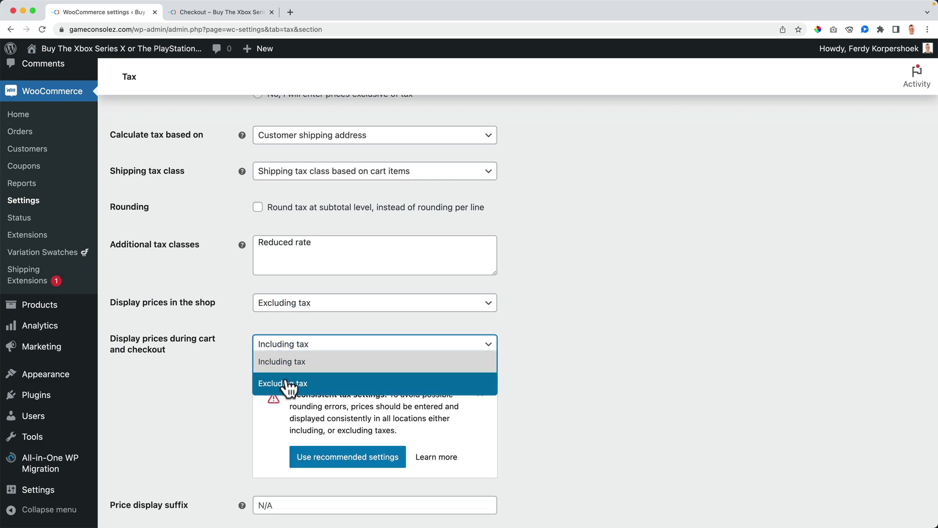
pyautogui.click(288, 384)
pyautogui.scroll(-3, 182, 362)
pyautogui.click(320, 385)
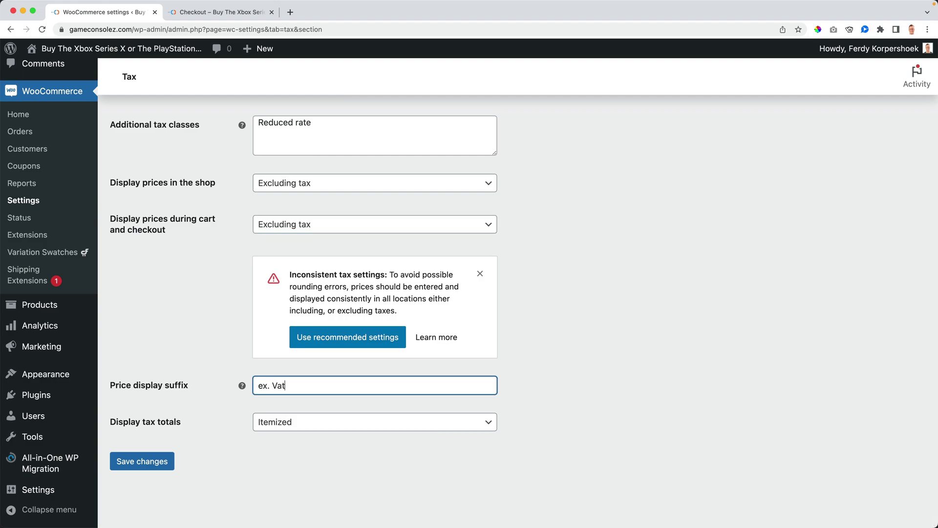
pyautogui.click(149, 465)
# Reload the checkout to check the order totals, and open the shop home page to check the product price suffix.
pyautogui.click(228, 18)
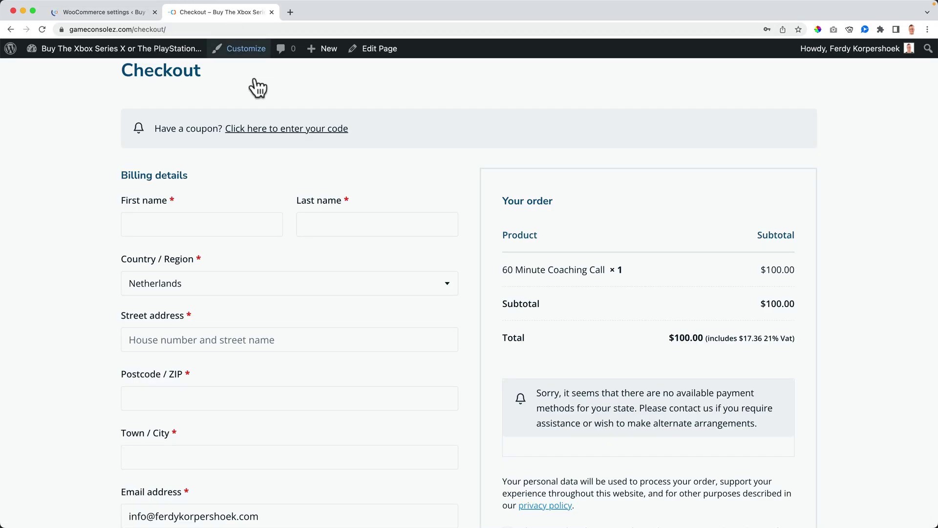
pyautogui.press('super+r')
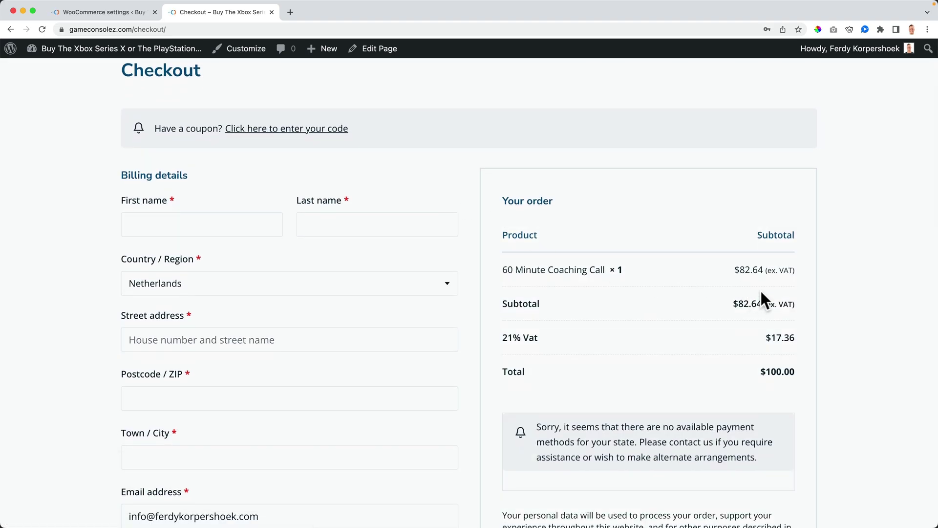
pyautogui.scroll(3, 169, 80)
pyautogui.click(172, 89)
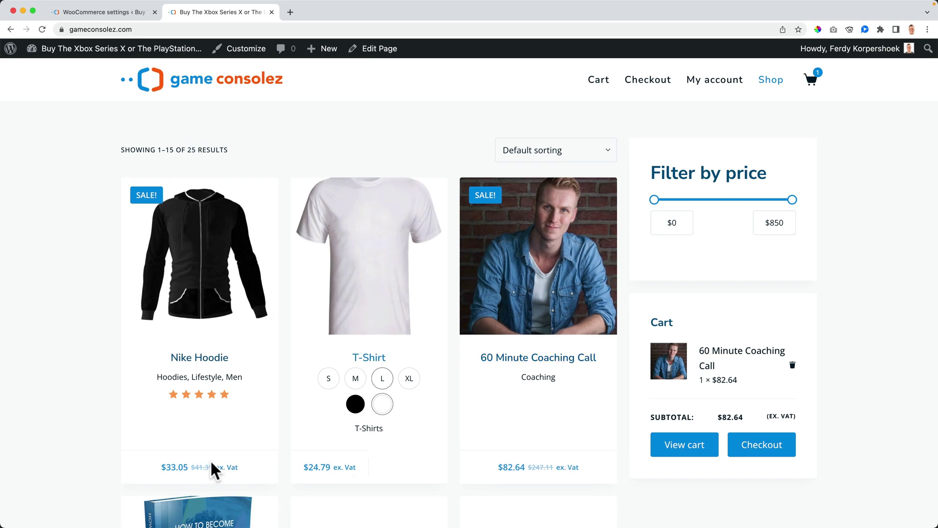
# Clear the price display suffix in the tax options.
pyautogui.click(127, 14)
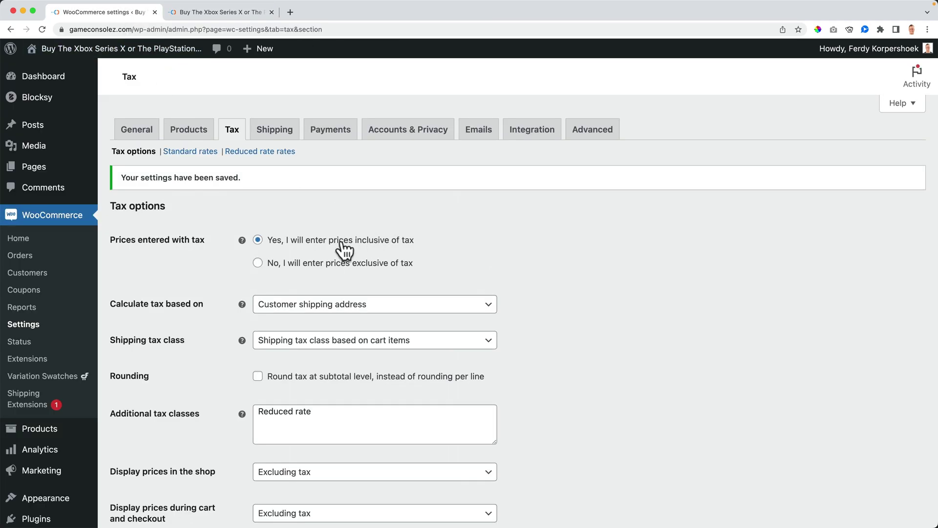
pyautogui.scroll(-6, 340, 254)
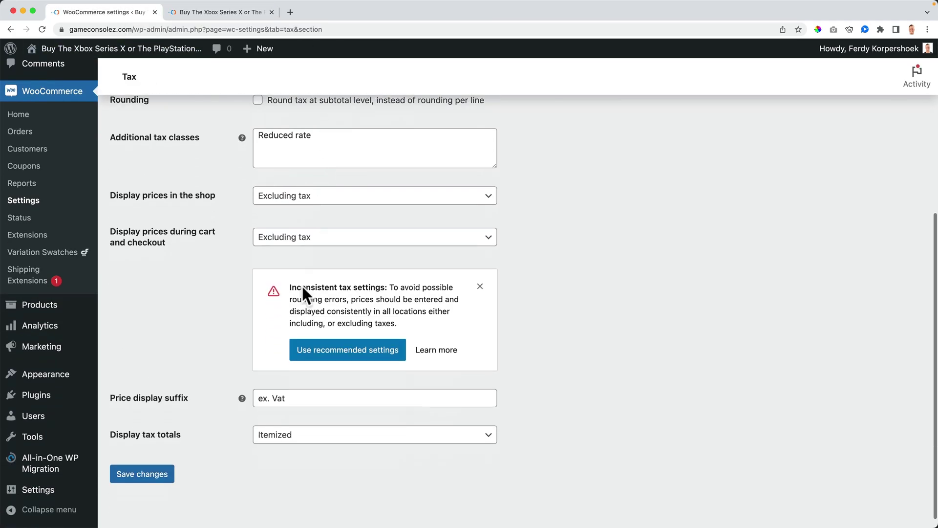
pyautogui.tripleClick(286, 387)
pyautogui.press('BackSpace')
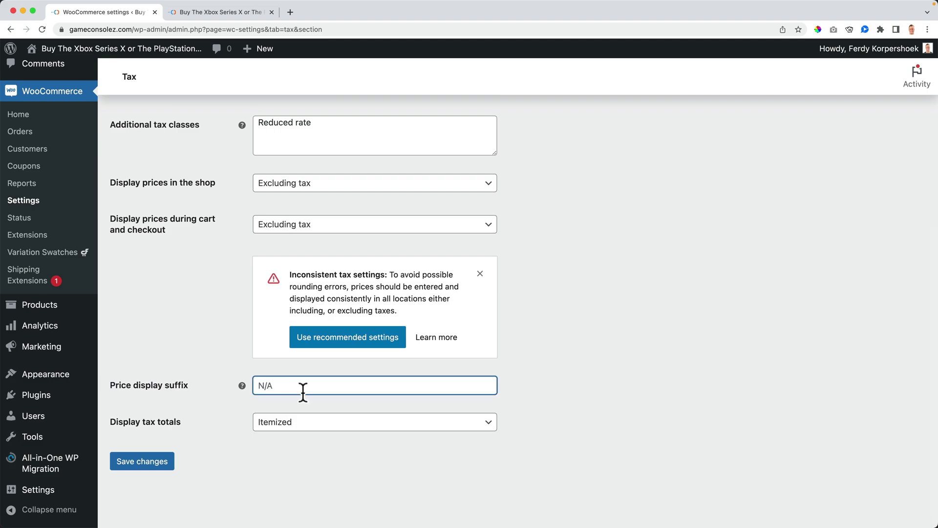
pyautogui.click(200, 318)
# Set the shop price display and the cart and checkout price display back to Including tax, and save the changes.
pyautogui.scroll(3, 220, 244)
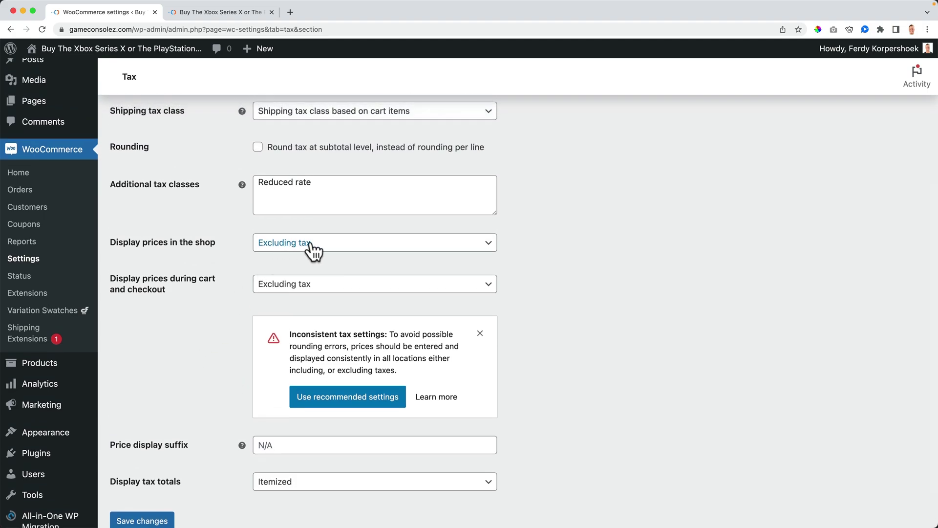
pyautogui.scroll(6, 313, 247)
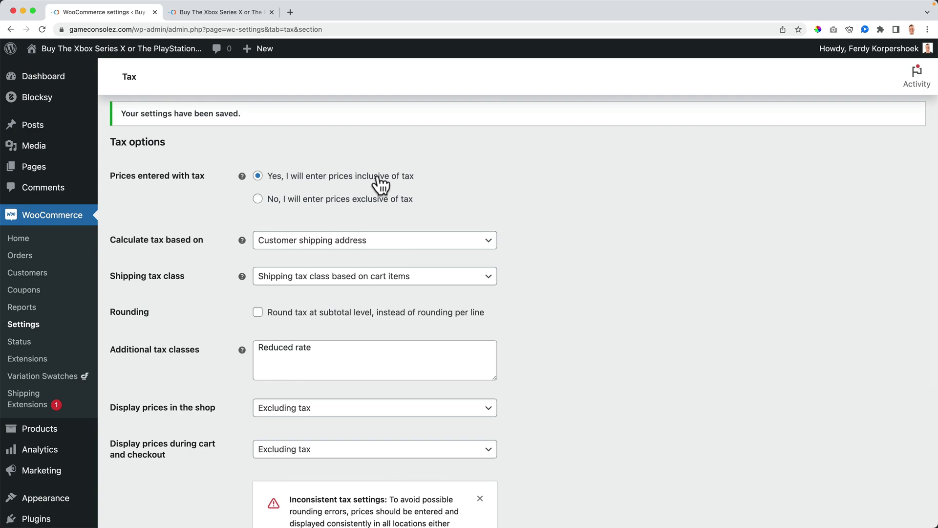
pyautogui.scroll(-5, 245, 237)
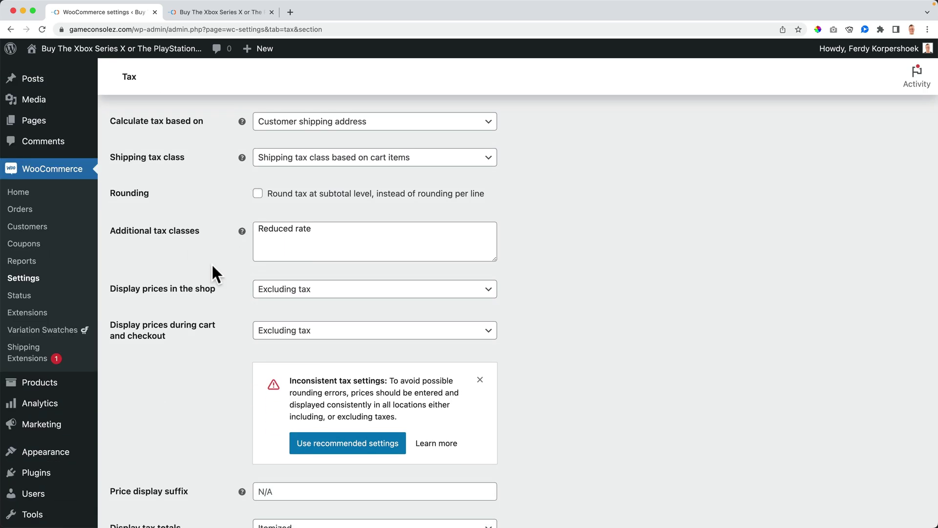
pyautogui.scroll(-2, 213, 269)
pyautogui.click(313, 243)
pyautogui.click(294, 260)
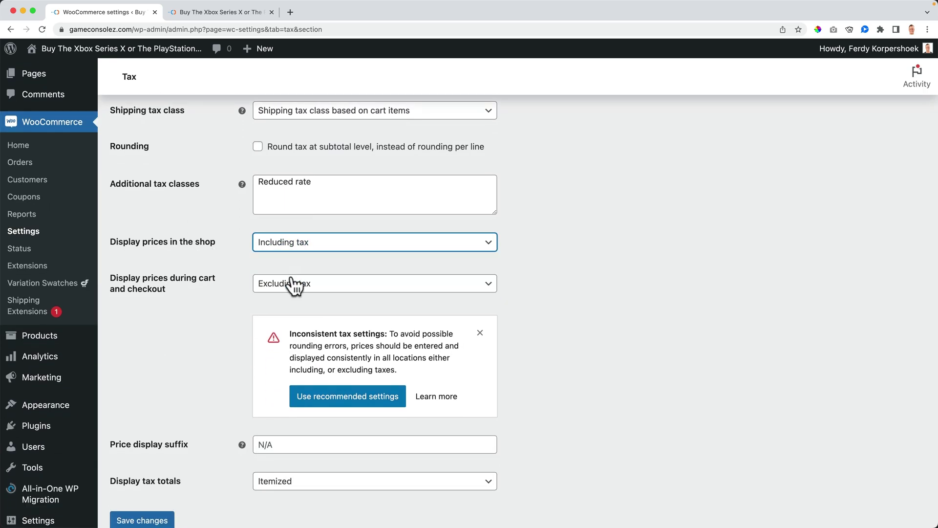
pyautogui.click(293, 284)
pyautogui.click(276, 299)
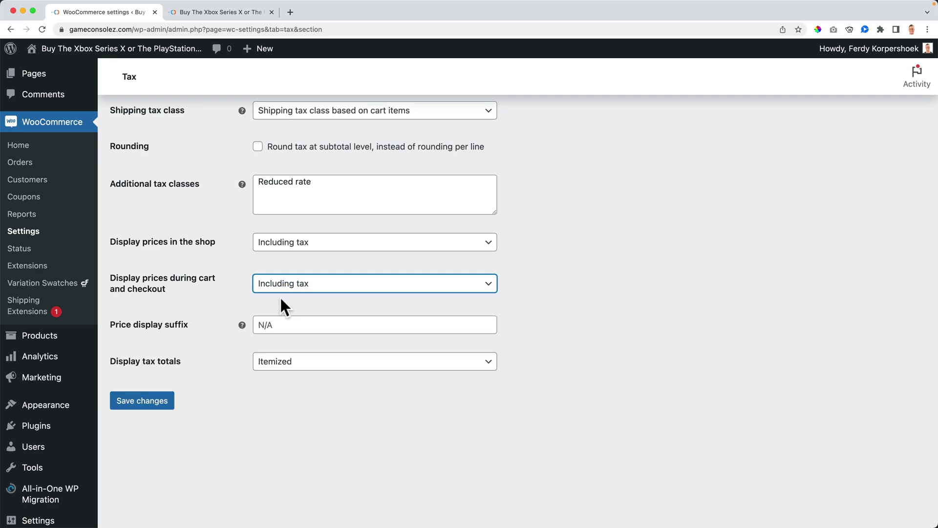
pyautogui.click(165, 397)
# Reload the shop page and go to the checkout to examine the order total with its included VAT.
pyautogui.click(208, 13)
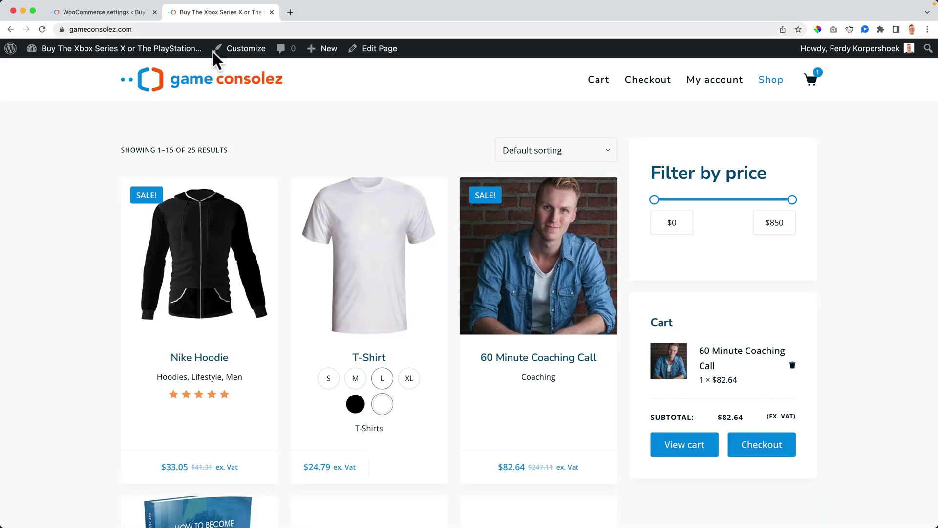
pyautogui.press('super+r')
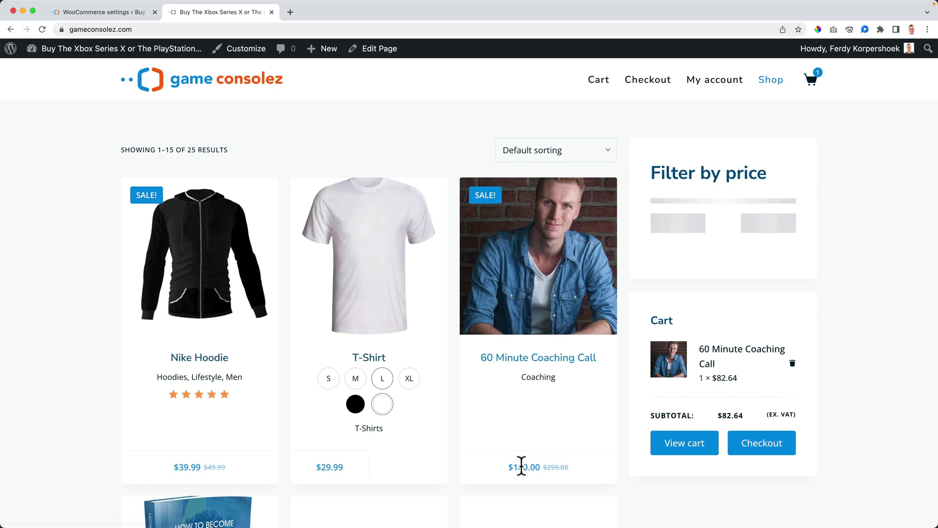
pyautogui.click(782, 449)
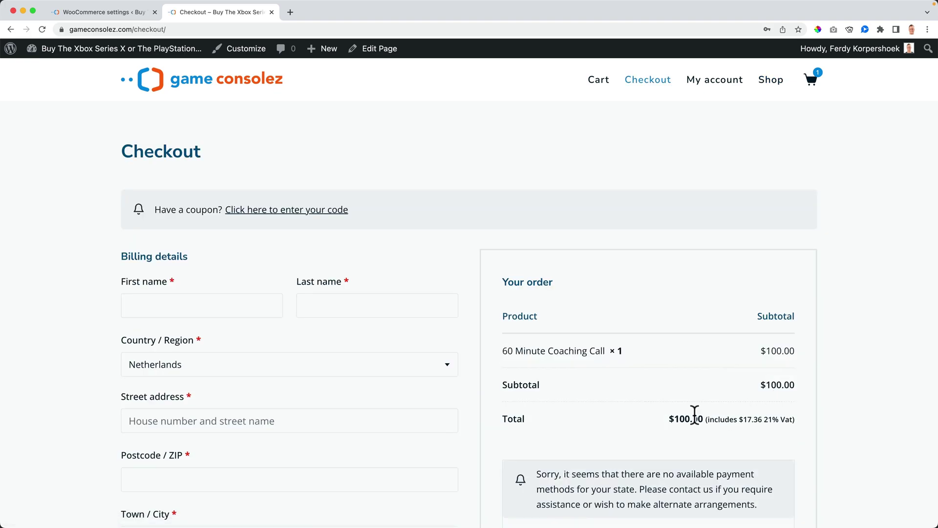
pyautogui.scroll(-5, 696, 418)
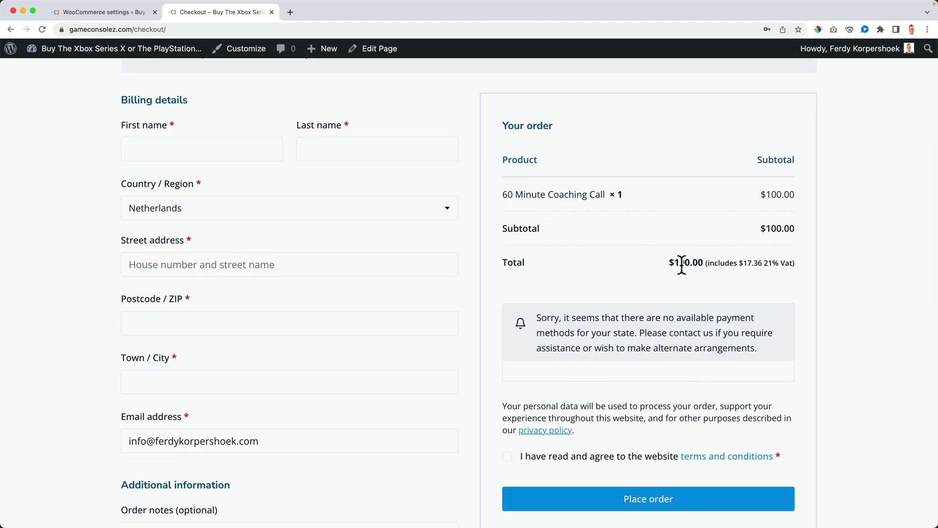
pyautogui.moveTo(661, 260); pyautogui.dragTo(707, 264)
pyautogui.click(702, 264)
# Review the choices for the address that tax calculation is based on, keeping Customer shipping address.
pyautogui.click(142, 13)
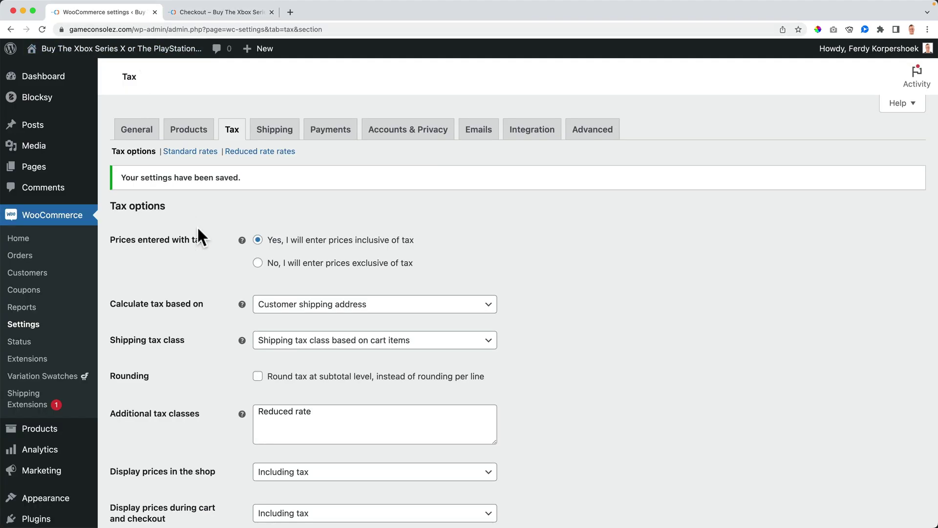
pyautogui.scroll(-3, 216, 268)
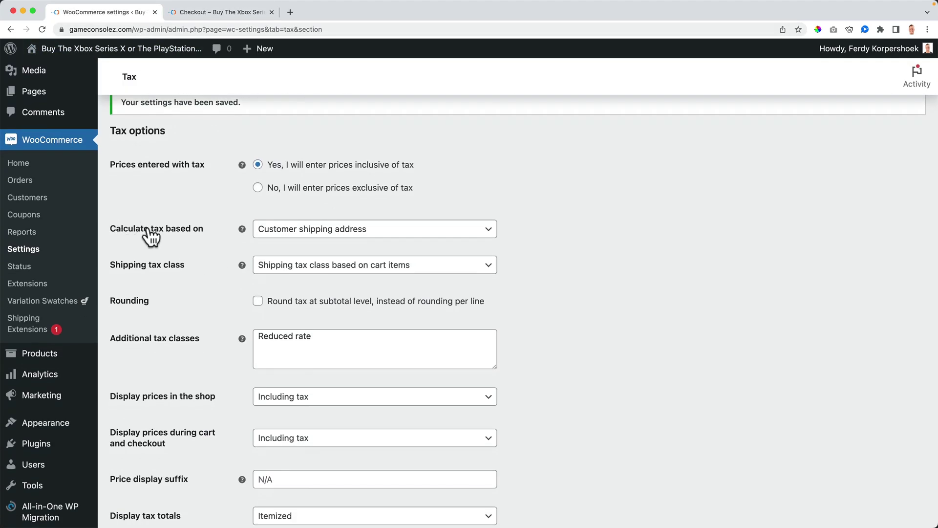
pyautogui.click(336, 234)
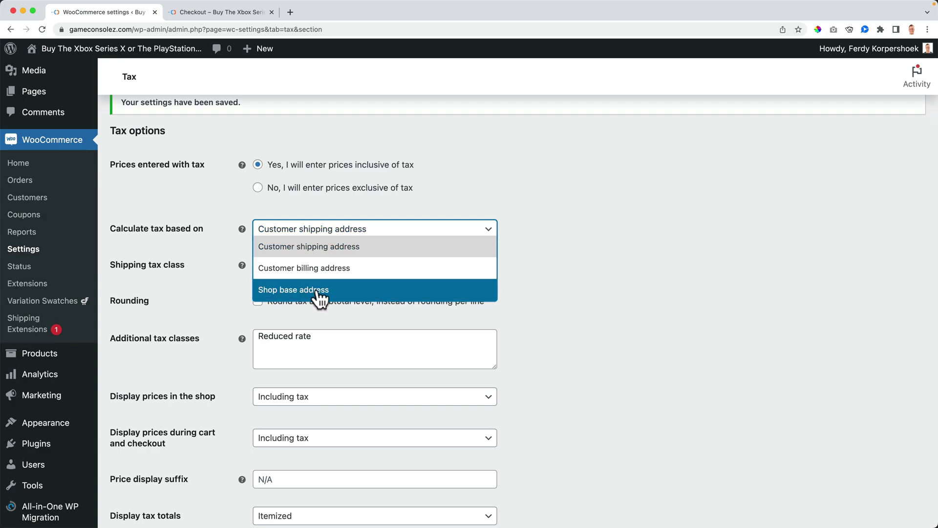
pyautogui.click(312, 249)
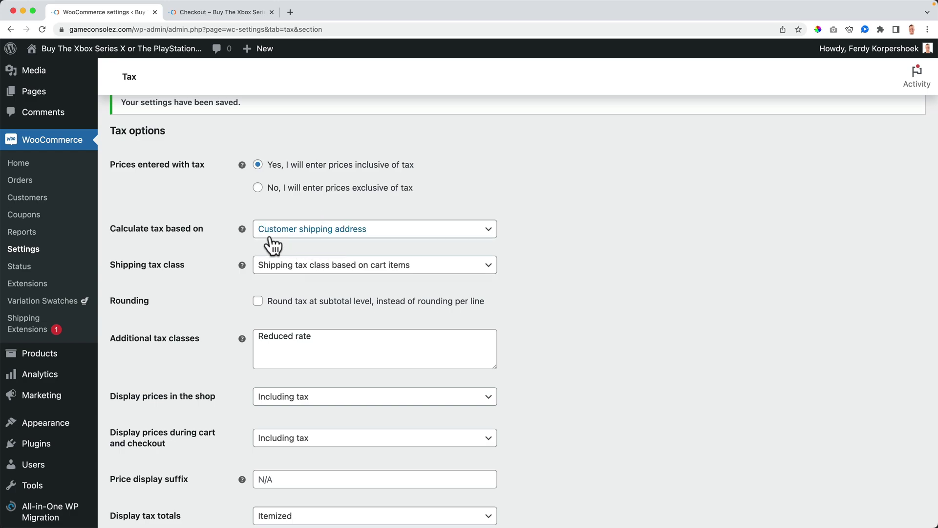
# Try Standard as the shipping tax class, and return it to Shipping tax class based on cart items.
pyautogui.click(317, 274)
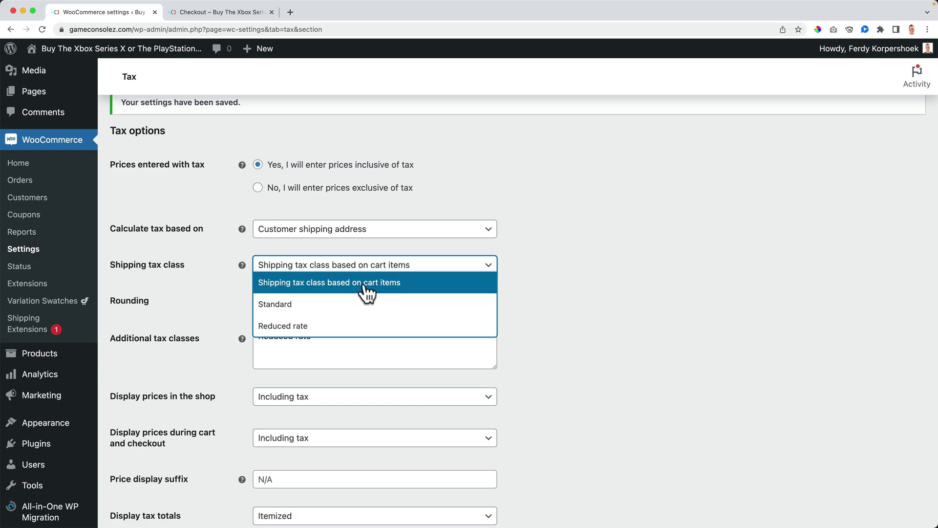
pyautogui.click(292, 305)
pyautogui.click(302, 273)
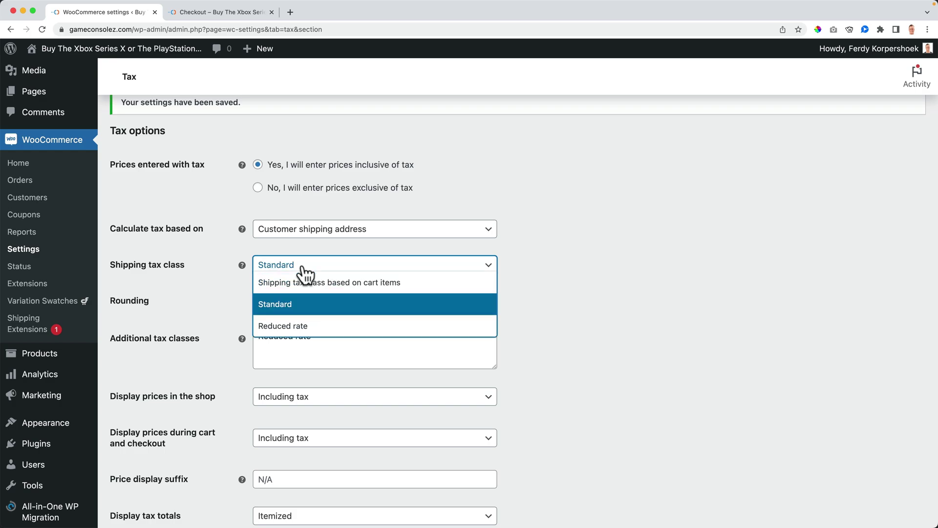
pyautogui.click(318, 288)
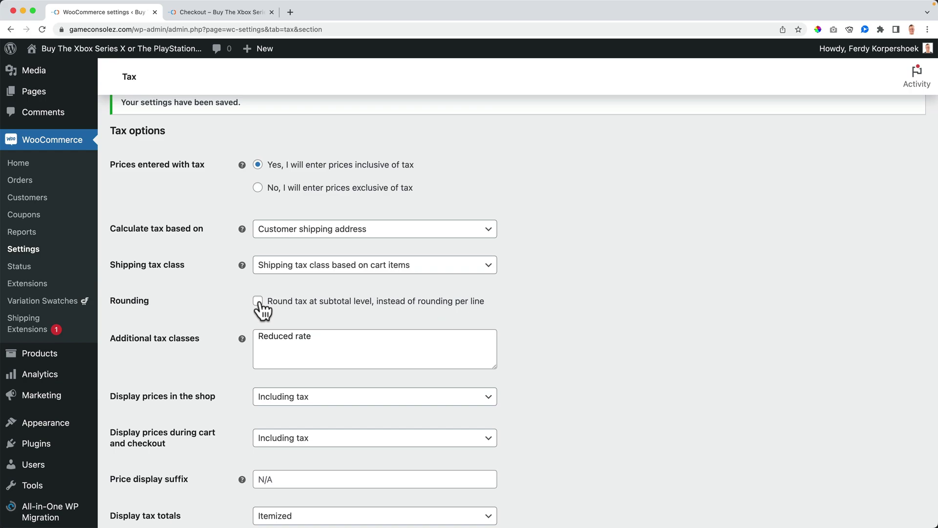
# Open the Nike Hoodie from the shop and add it to the cart, first a single one and another four.
pyautogui.click(215, 14)
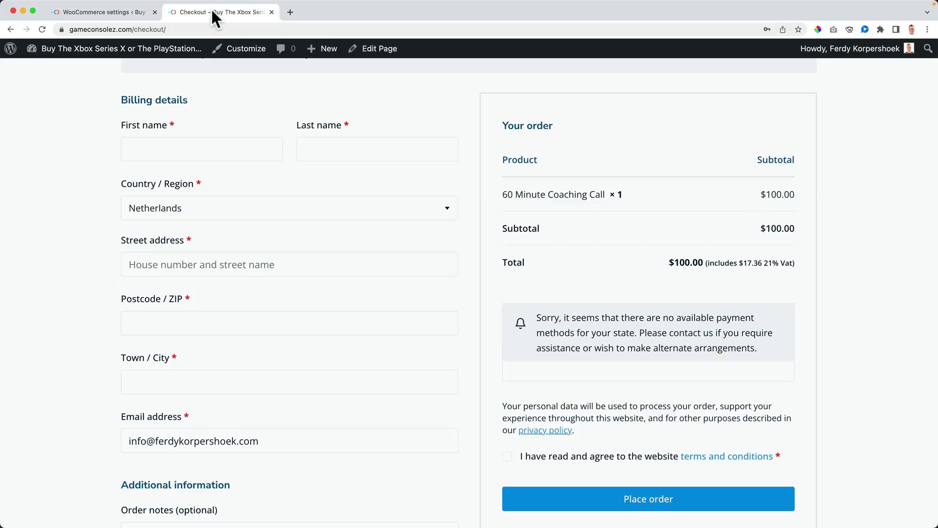
pyautogui.scroll(4, 476, 263)
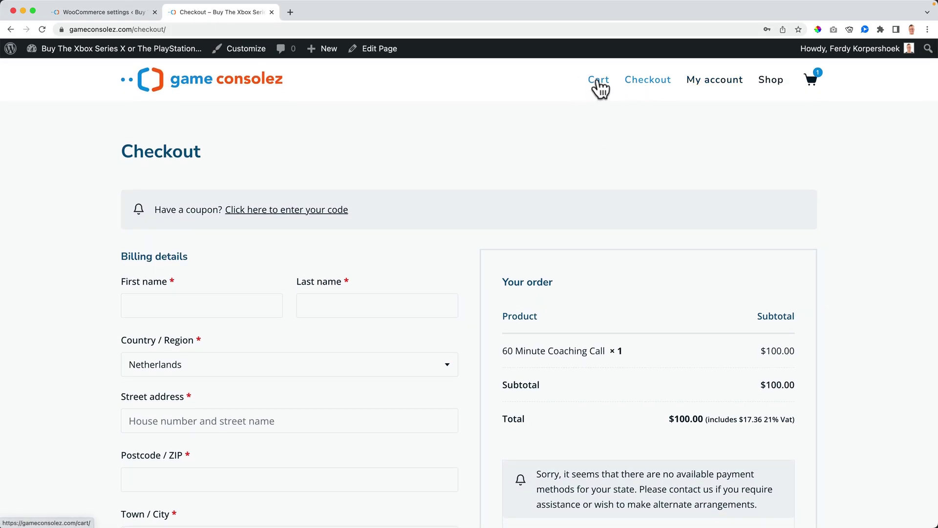
pyautogui.click(768, 86)
pyautogui.scroll(-3, 266, 363)
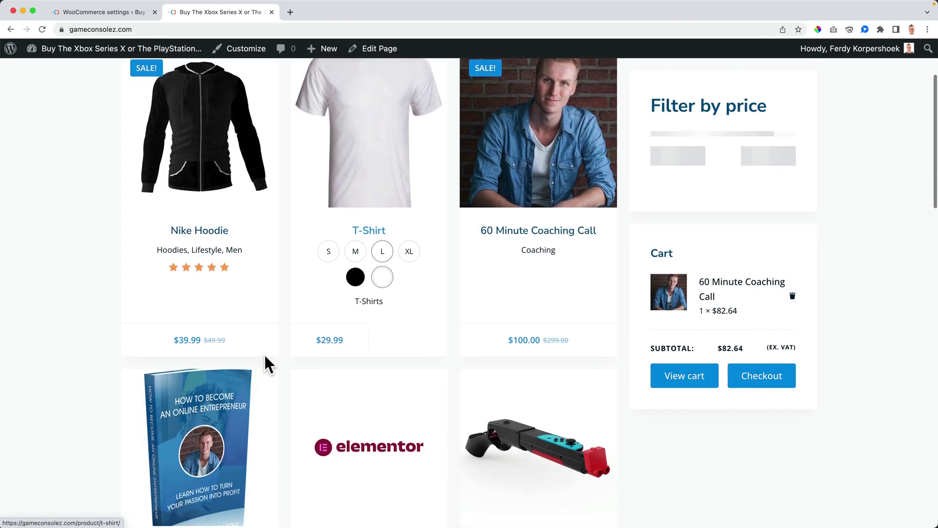
pyautogui.click(211, 184)
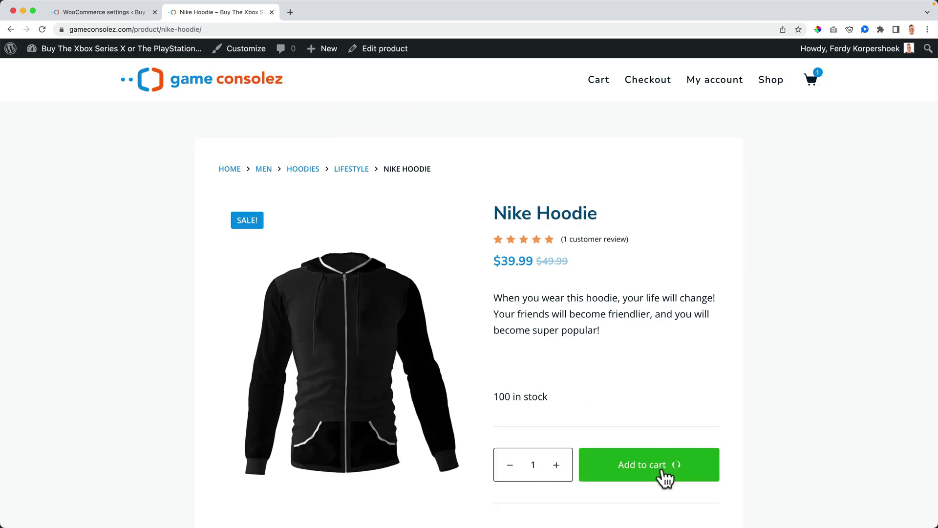
pyautogui.click(581, 471)
pyautogui.click(557, 465)
pyautogui.click(557, 465)
pyautogui.click(556, 465)
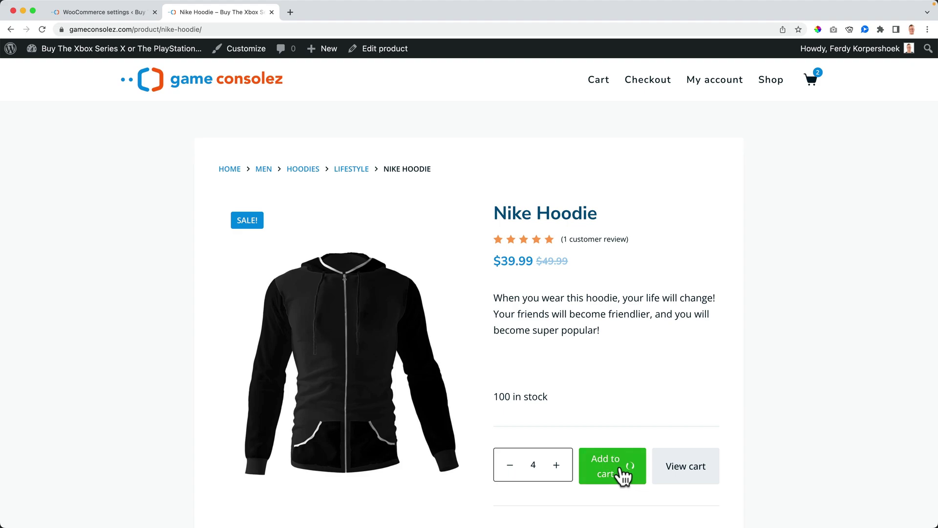
# Open the T-Shirt from the shop and add four in size M and black to the cart.
pyautogui.click(770, 85)
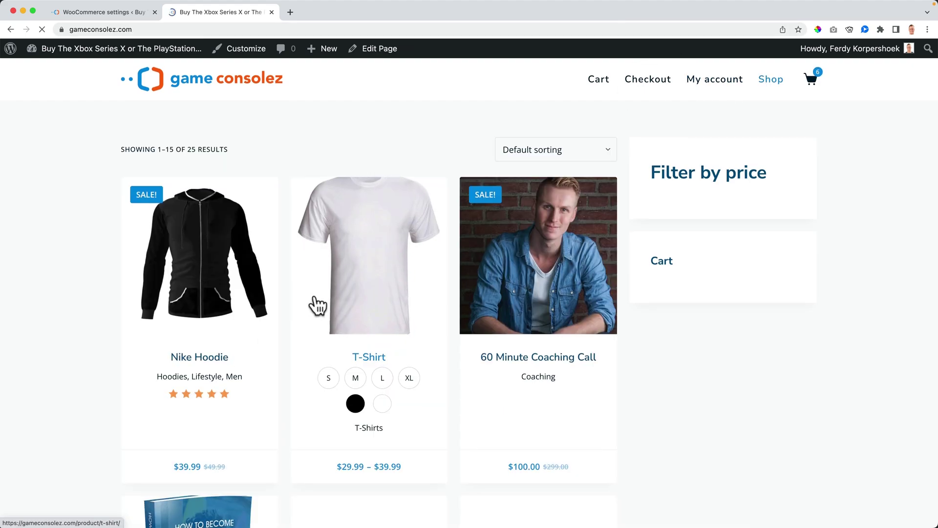
pyautogui.scroll(-3, 318, 305)
pyautogui.click(369, 147)
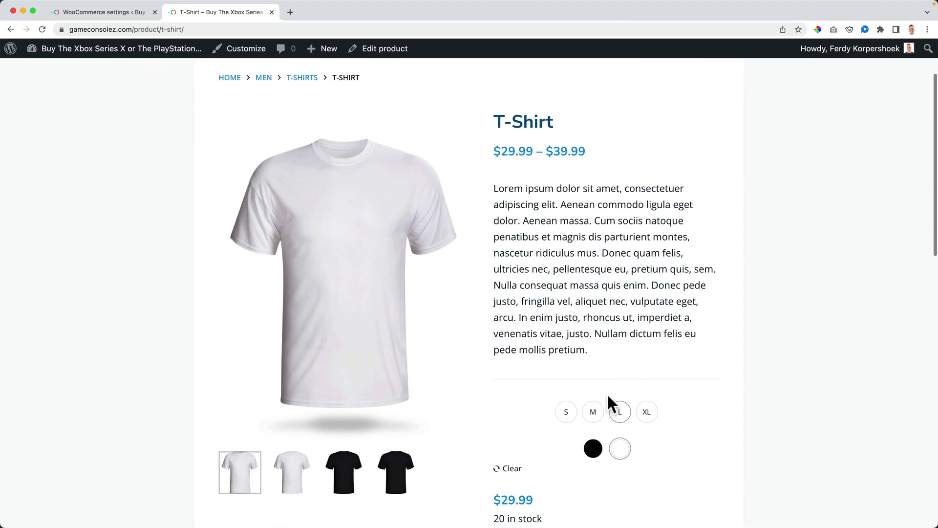
pyautogui.click(593, 412)
pyautogui.click(593, 449)
pyautogui.scroll(-5, 567, 387)
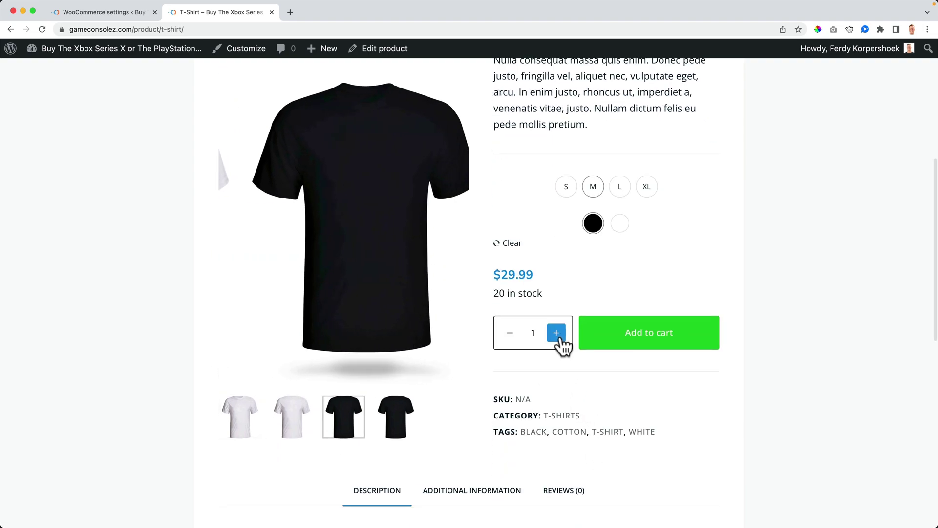
pyautogui.click(557, 333)
pyautogui.click(556, 333)
pyautogui.click(556, 333)
pyautogui.click(650, 337)
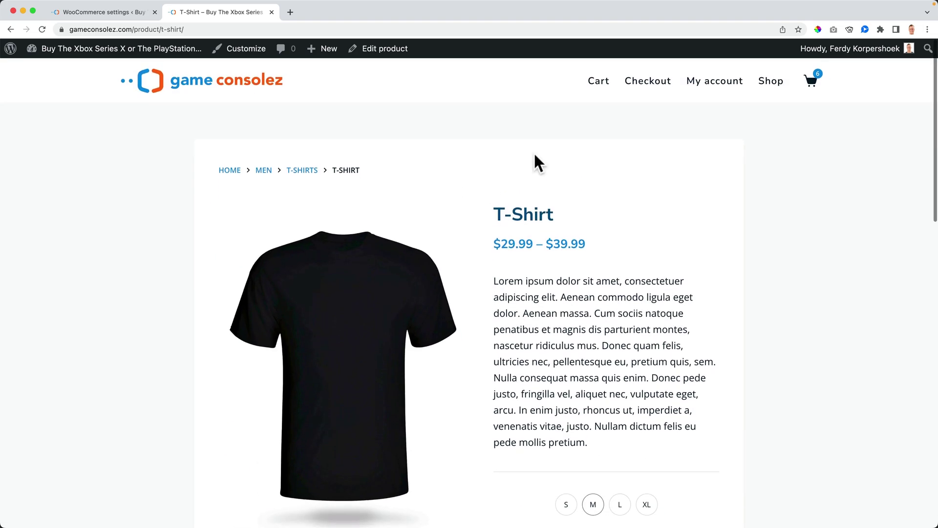
# Add one Farting Game Gun Controller from the shop to the cart and go to the checkout.
pyautogui.click(763, 83)
pyautogui.scroll(-10, 535, 334)
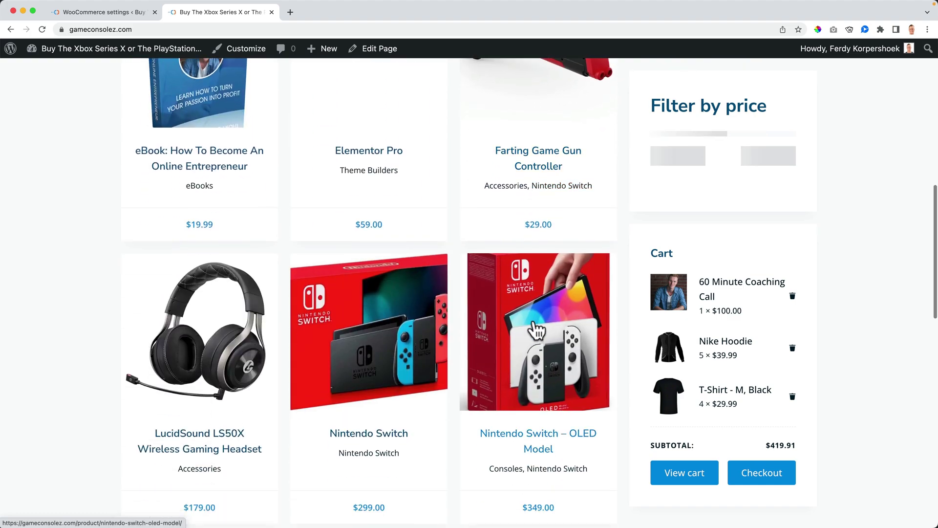
pyautogui.click(526, 119)
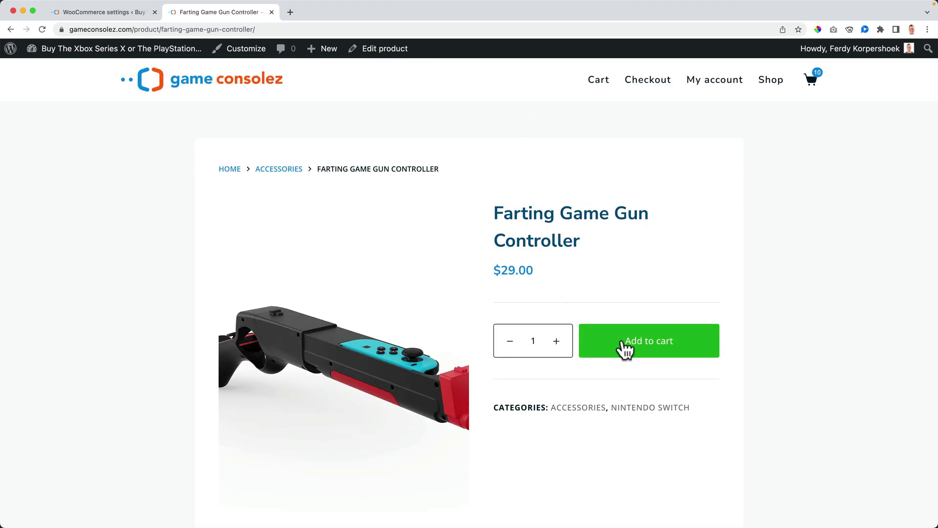
pyautogui.moveTo(813, 88)
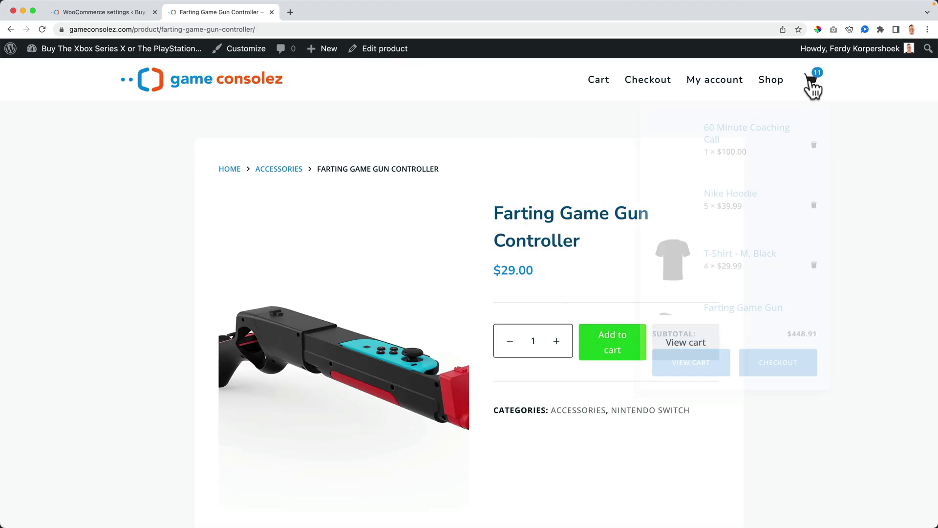
pyautogui.click(781, 357)
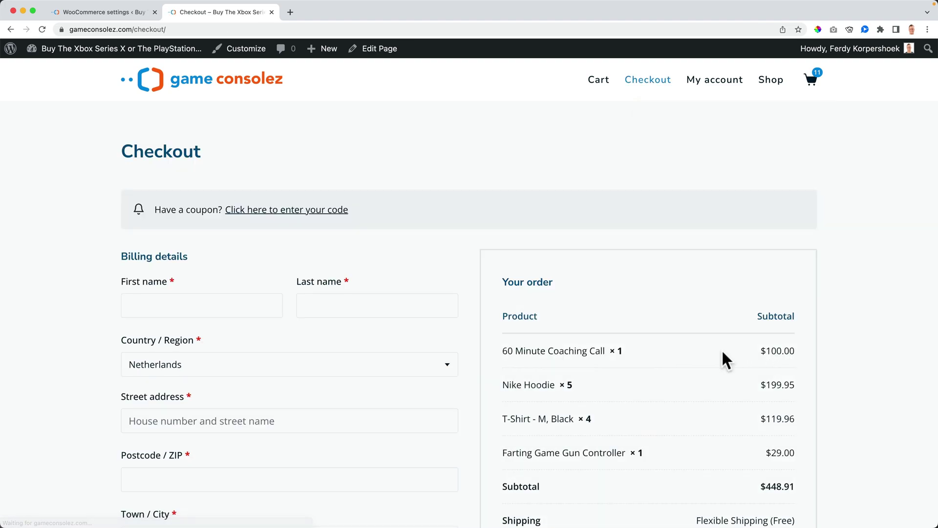
# Examine the line amounts, subtotal and total with included VAT in the checkout order summary.
pyautogui.scroll(-3, 712, 348)
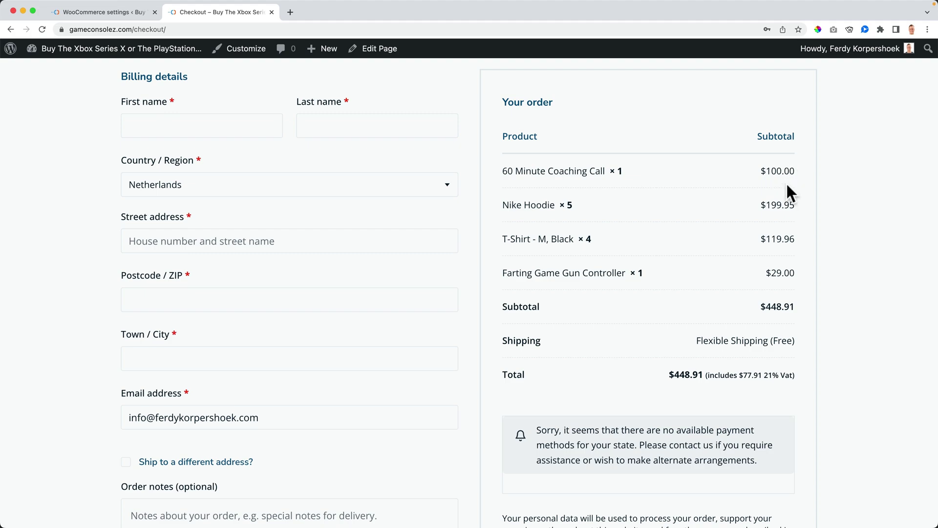
pyautogui.scroll(-2, 761, 311)
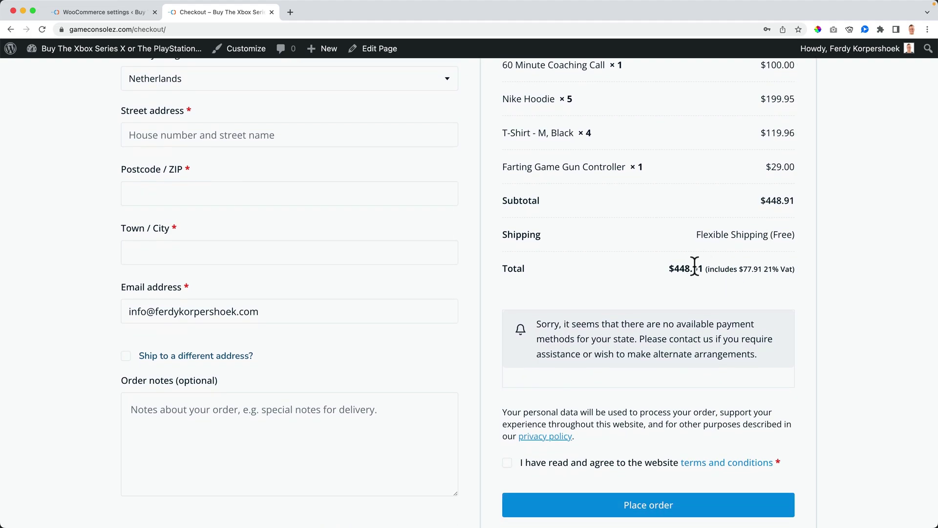
pyautogui.scroll(2, 670, 274)
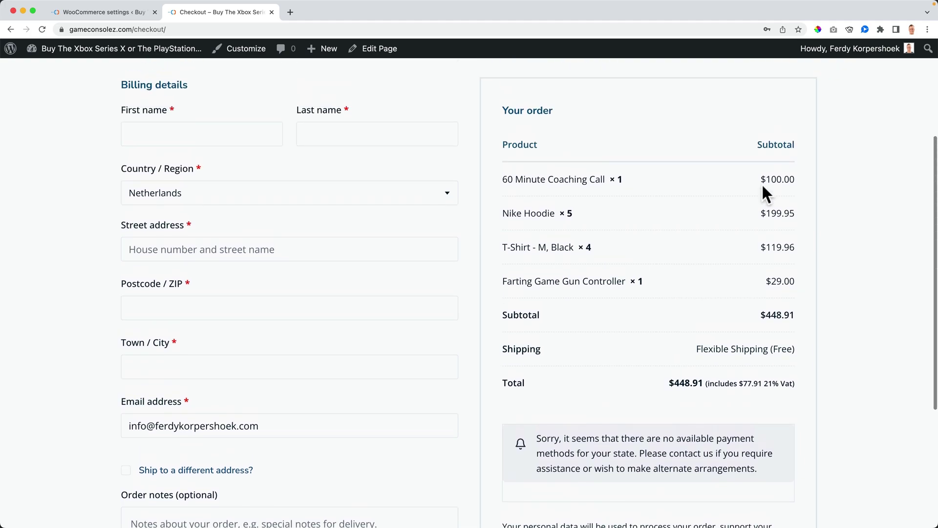
pyautogui.moveTo(757, 179); pyautogui.dragTo(802, 251)
pyautogui.click(792, 305)
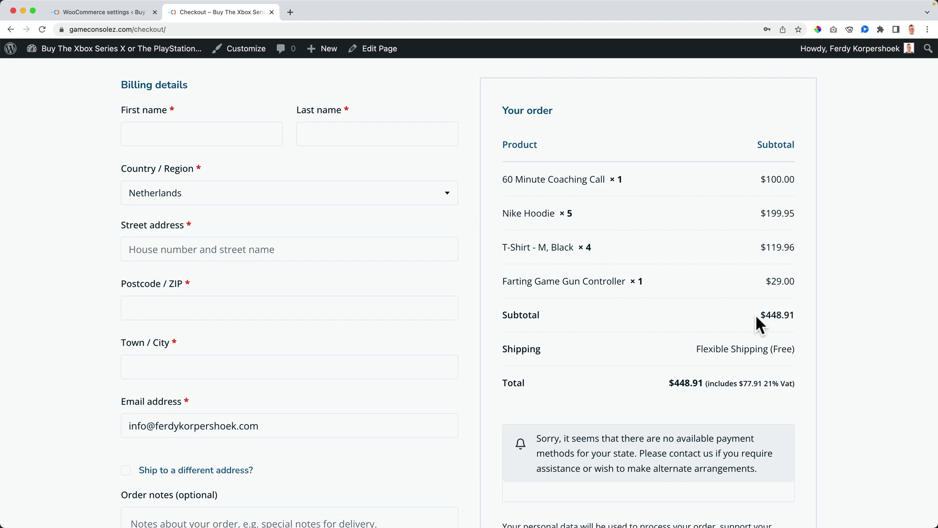
pyautogui.moveTo(756, 315); pyautogui.dragTo(794, 316)
pyautogui.click(794, 315)
pyautogui.moveTo(767, 282); pyautogui.dragTo(795, 281)
pyautogui.moveTo(765, 248); pyautogui.dragTo(794, 246)
pyautogui.moveTo(772, 213); pyautogui.dragTo(789, 214)
# Enable rounding tax at subtotal level instead of per line in the tax options, and compare it with the checkout amounts.
pyautogui.click(122, 17)
pyautogui.click(267, 299)
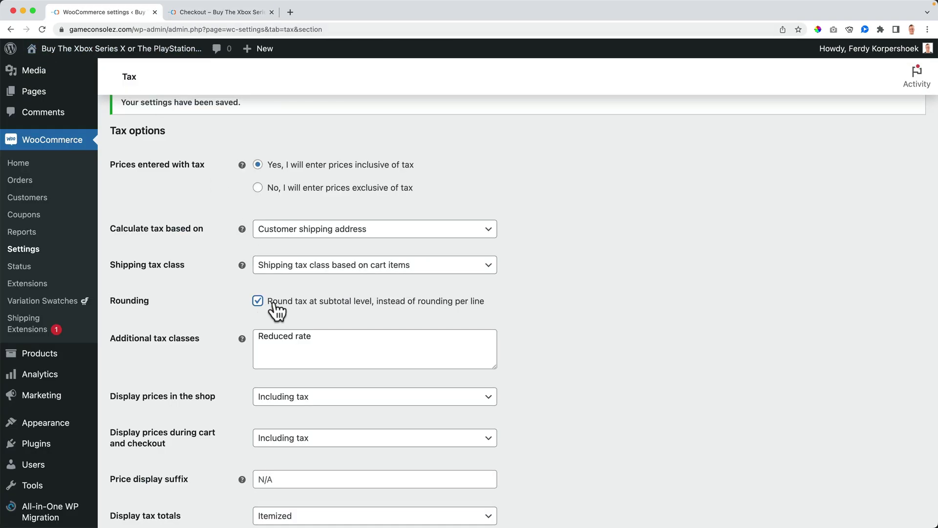
pyautogui.click(218, 14)
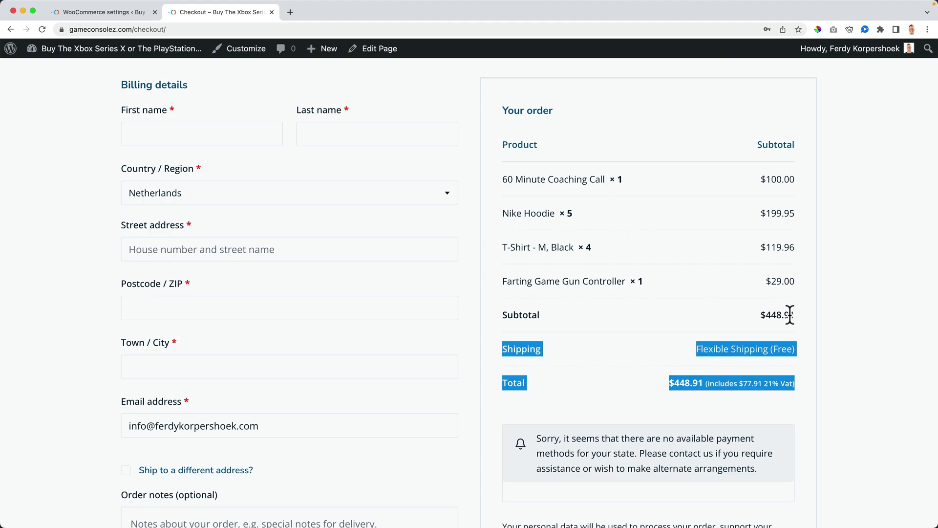
pyautogui.click(764, 315)
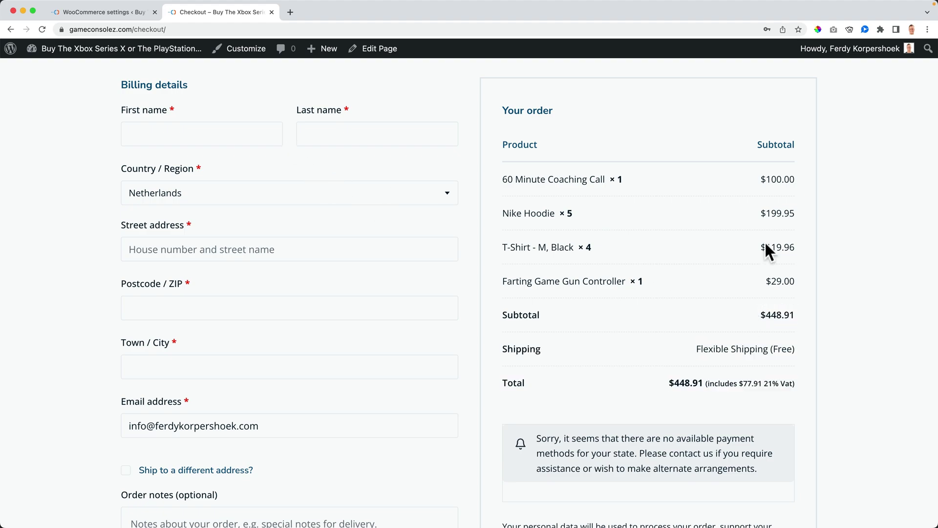
pyautogui.click(117, 12)
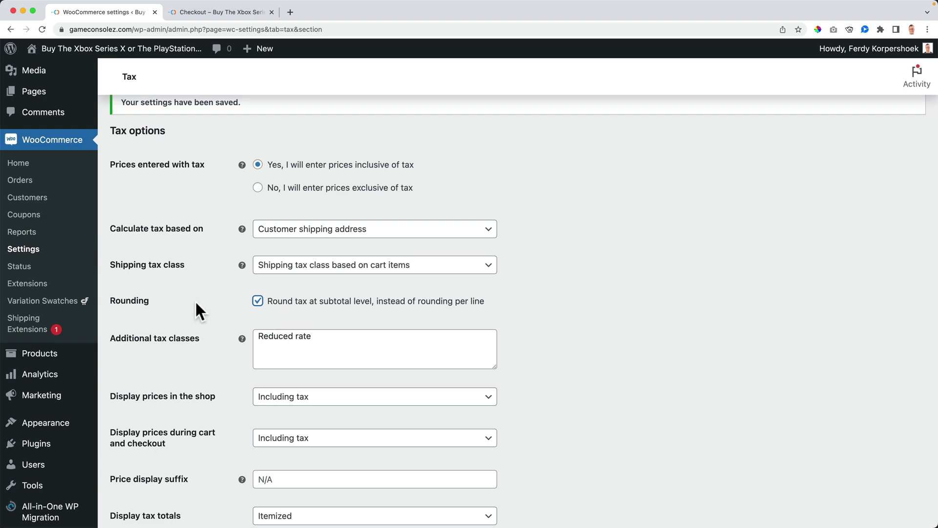
# Review the choices for displaying tax totals and check how the tax is shown in the checkout order total.
pyautogui.scroll(-3, 196, 303)
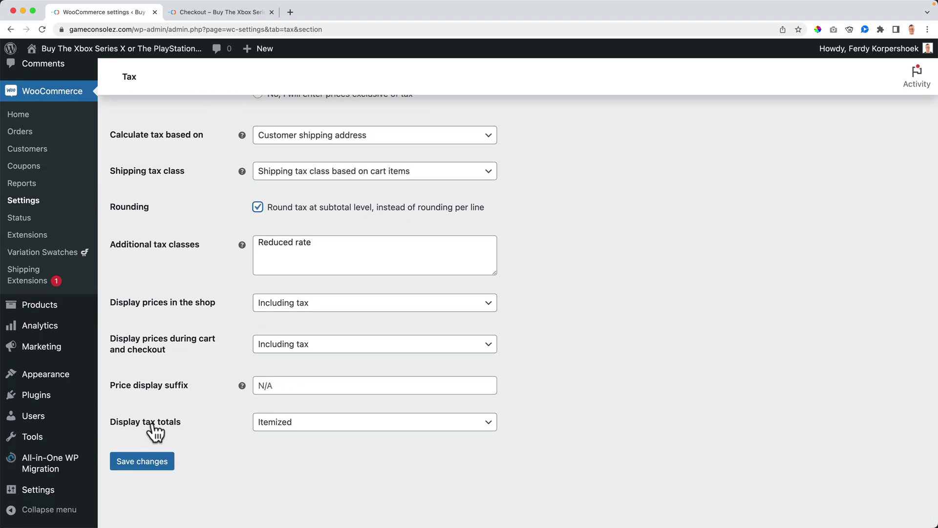
pyautogui.click(289, 424)
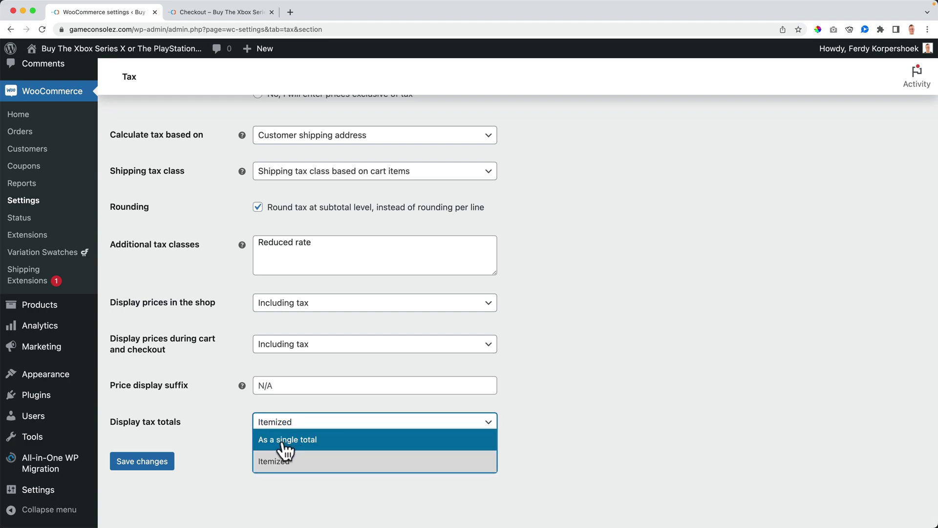
pyautogui.click(229, 440)
pyautogui.click(205, 15)
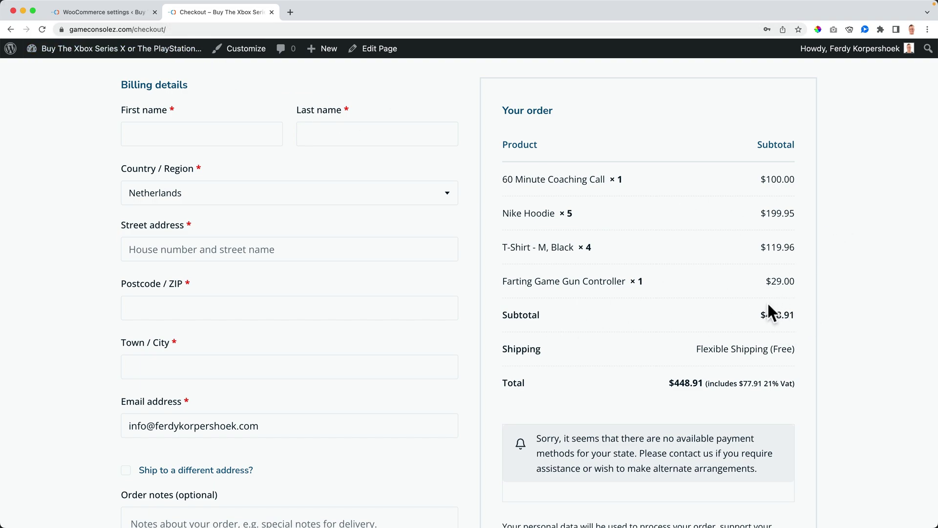
pyautogui.click(123, 13)
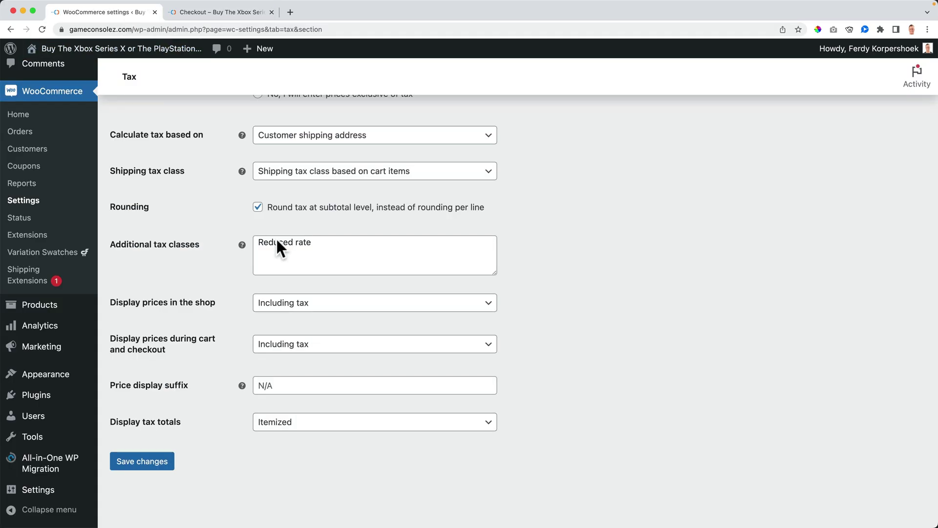
# Keep the display of tax totals on Itemized and save the tax options.
pyautogui.click(286, 431)
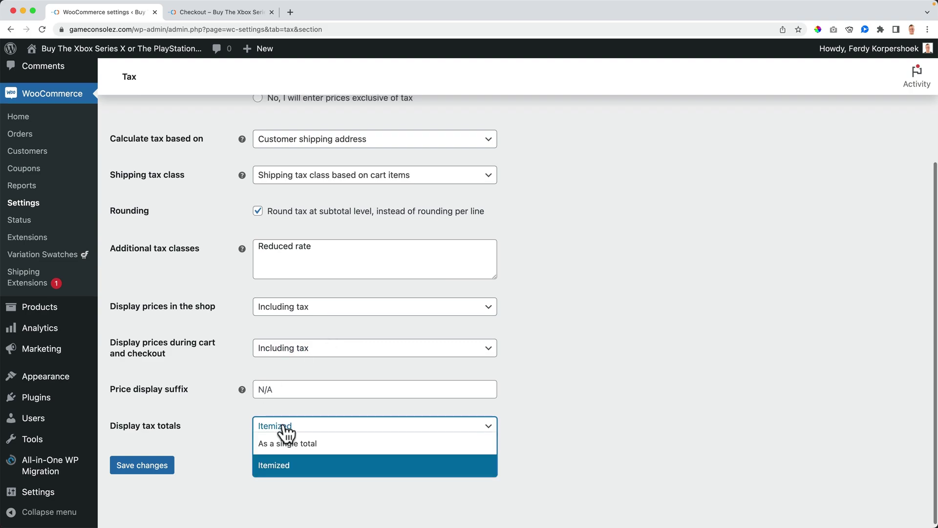
pyautogui.click(272, 463)
pyautogui.scroll(1, 273, 462)
pyautogui.click(271, 457)
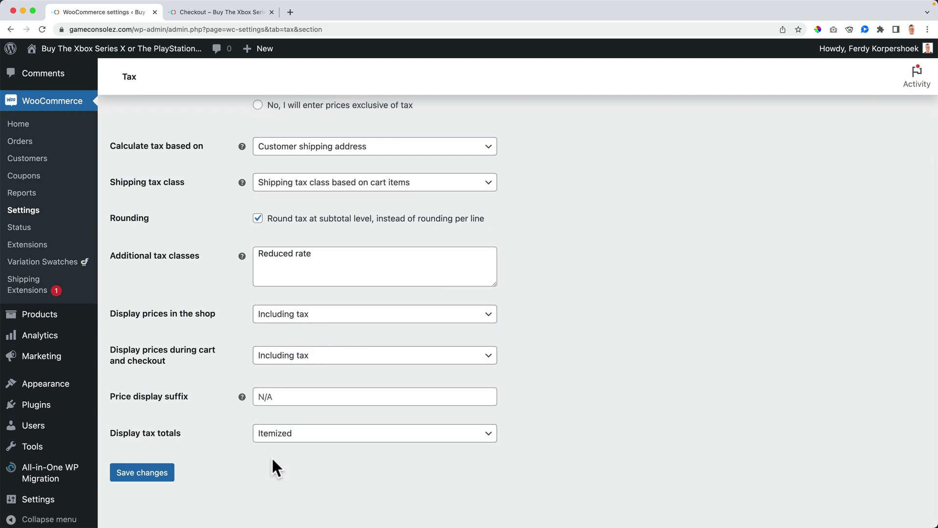
pyautogui.click(215, 12)
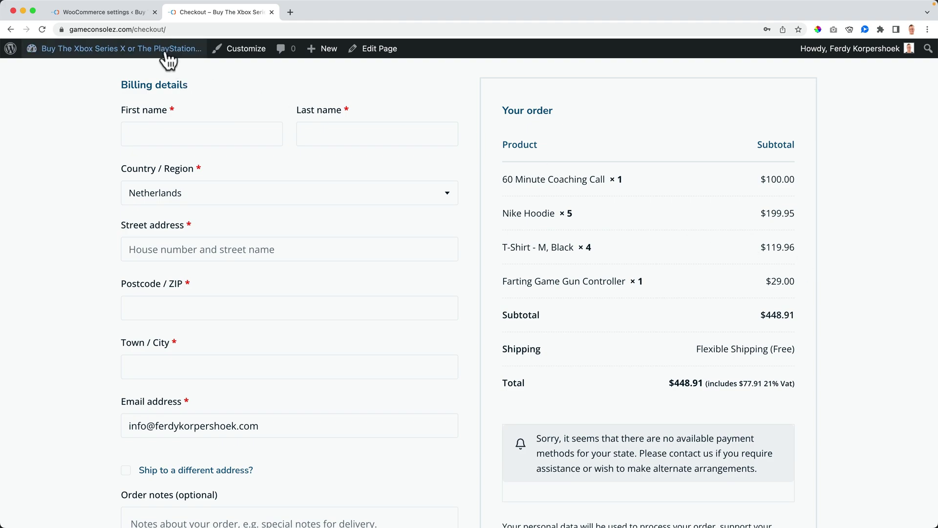
pyautogui.click(128, 13)
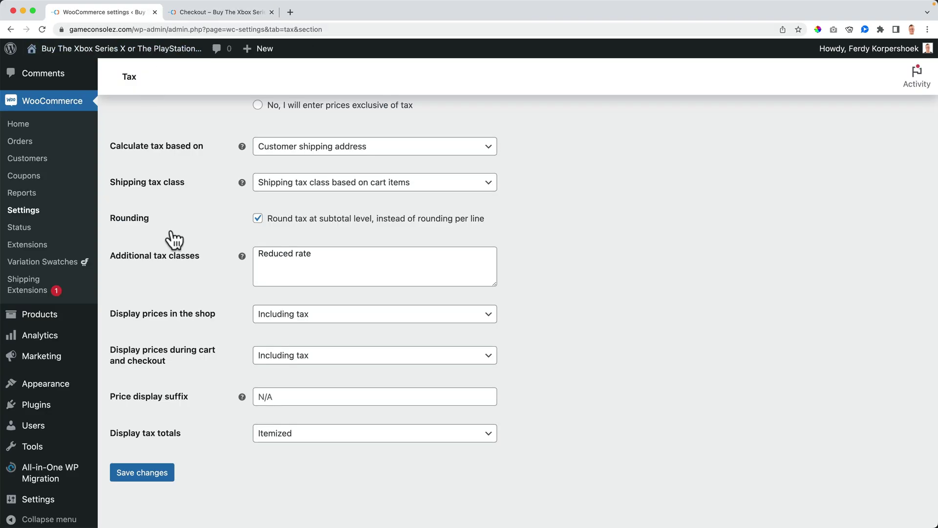
pyautogui.click(142, 474)
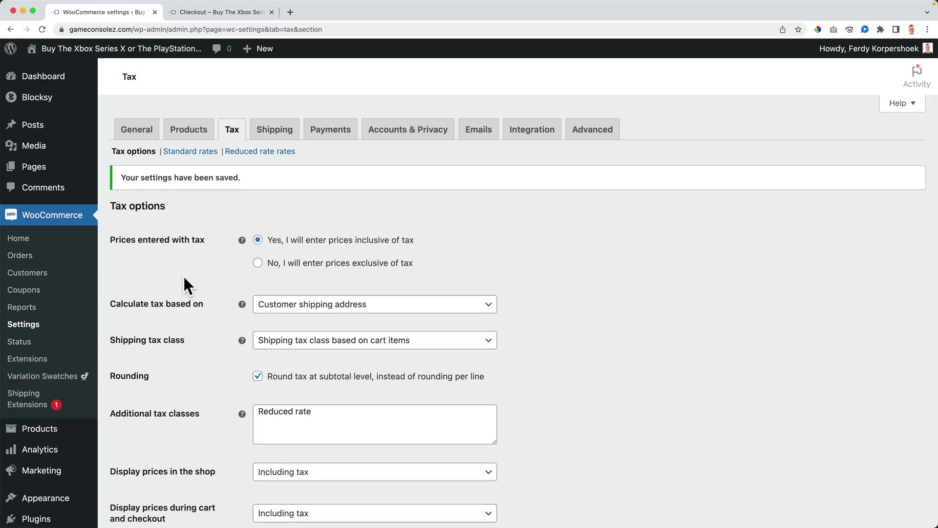
# Open the standard tax rates, and consult the state sales tax rates map at taxjar.com/states, accepting all cookies and closing the page when done.
pyautogui.click(187, 154)
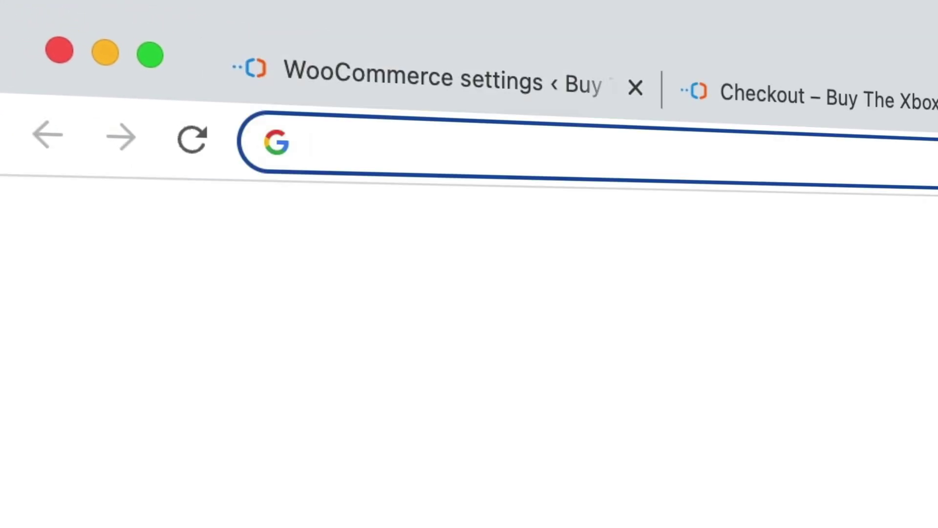
pyautogui.write('ta')
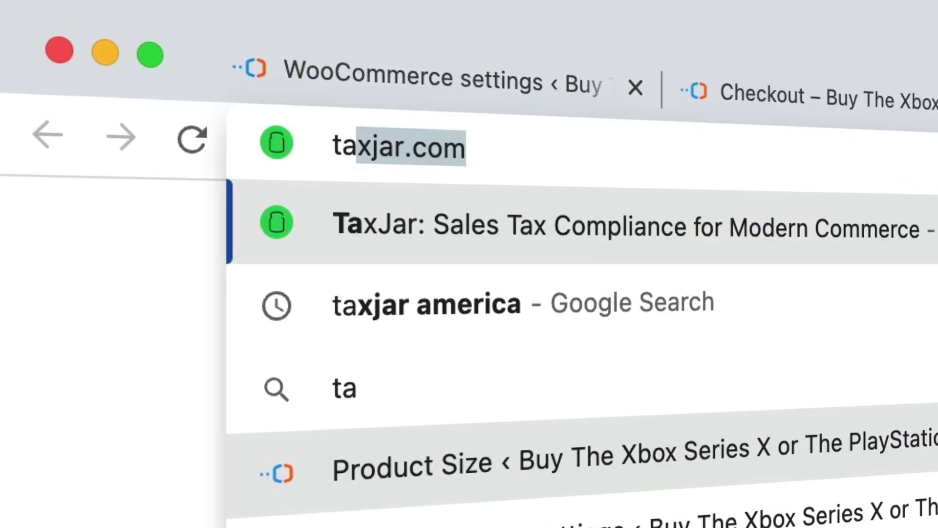
pyautogui.write('xjar.com/states')
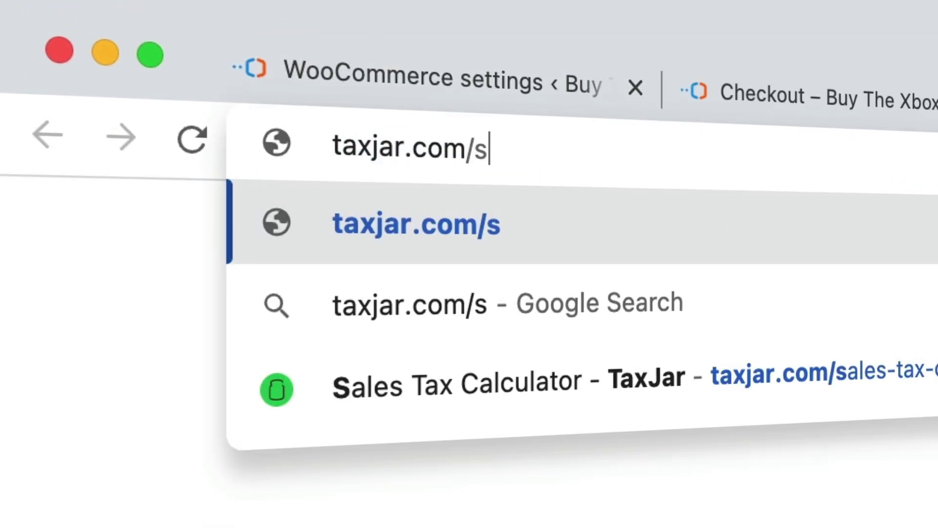
pyautogui.press('Return')
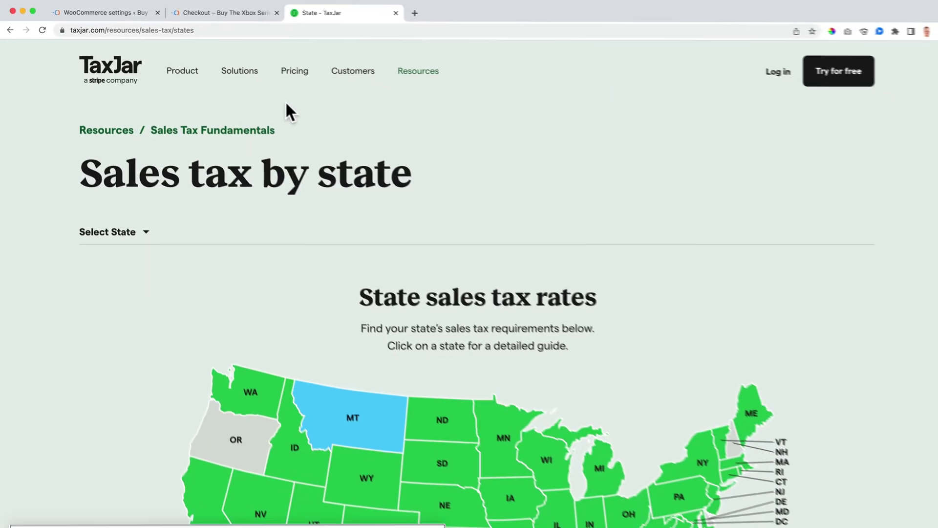
pyautogui.scroll(-5, 208, 203)
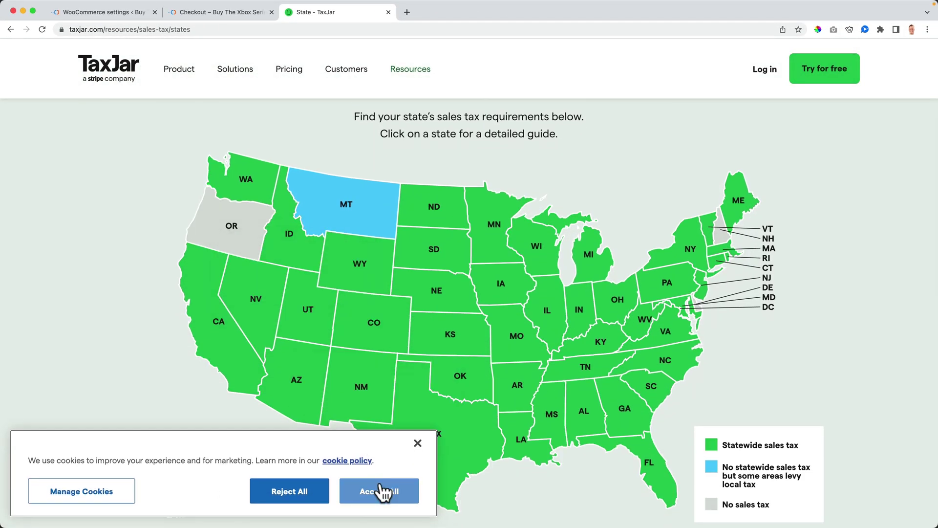
pyautogui.click(383, 491)
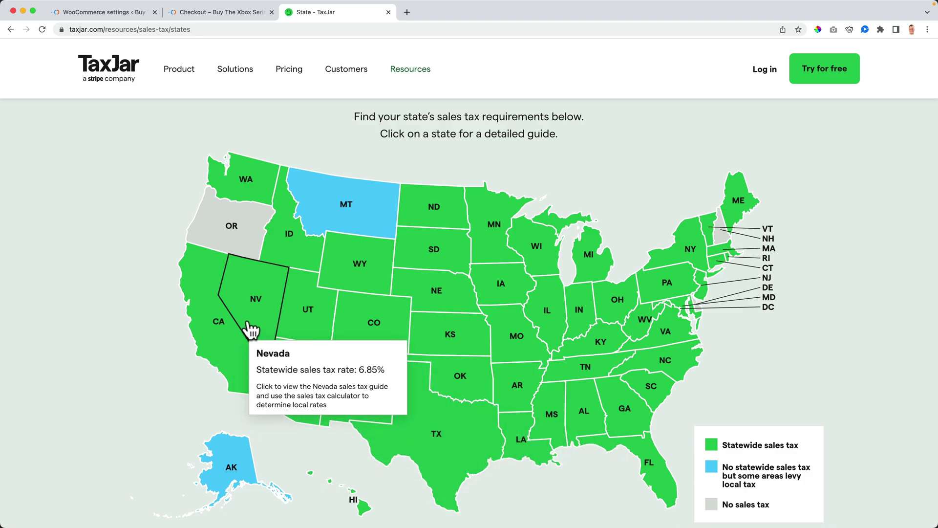
pyautogui.click(388, 12)
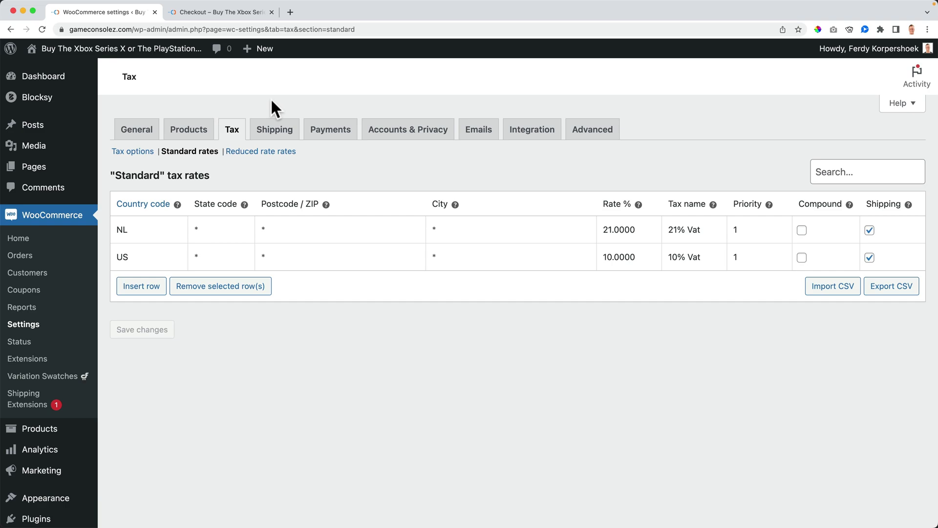
# Search the directory of new plugins for "woocommerce tax".
pyautogui.scroll(-3, 25, 415)
pyautogui.moveTo(35, 458)
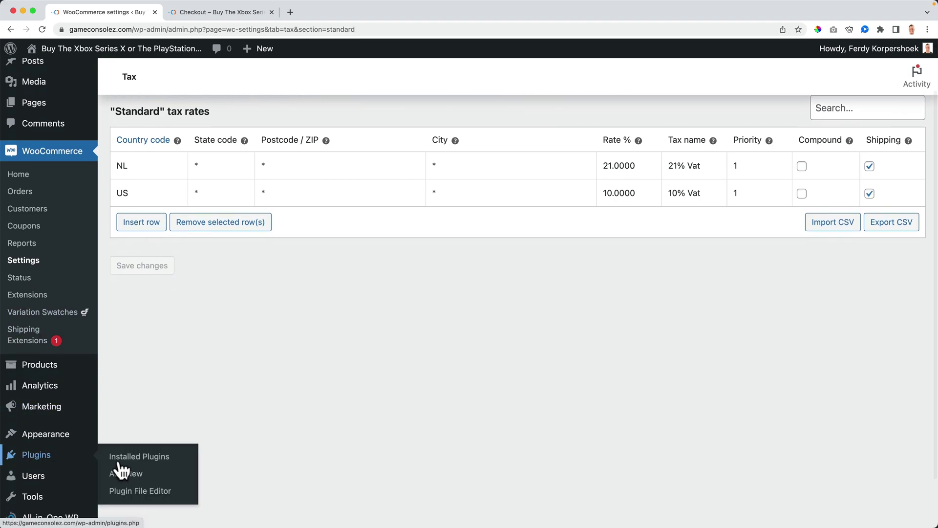
pyautogui.click(128, 477)
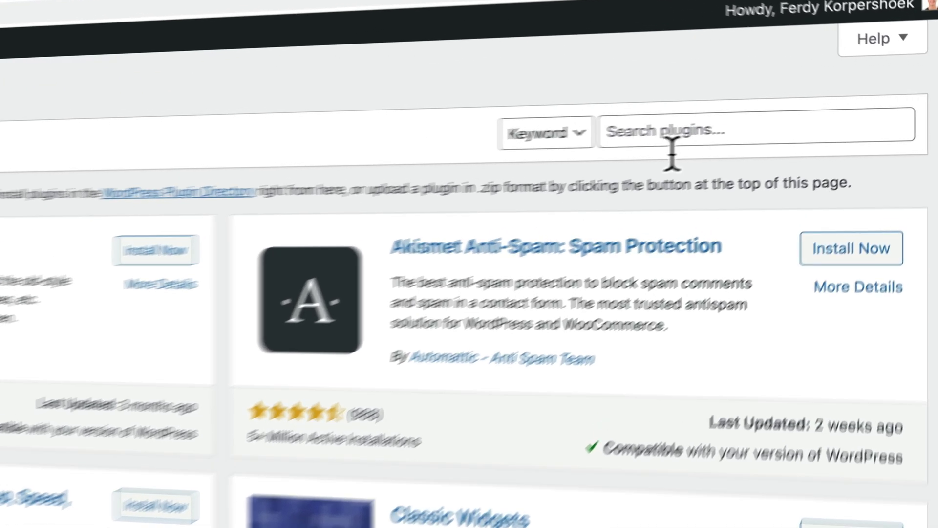
pyautogui.click(782, 114)
pyautogui.write('wo')
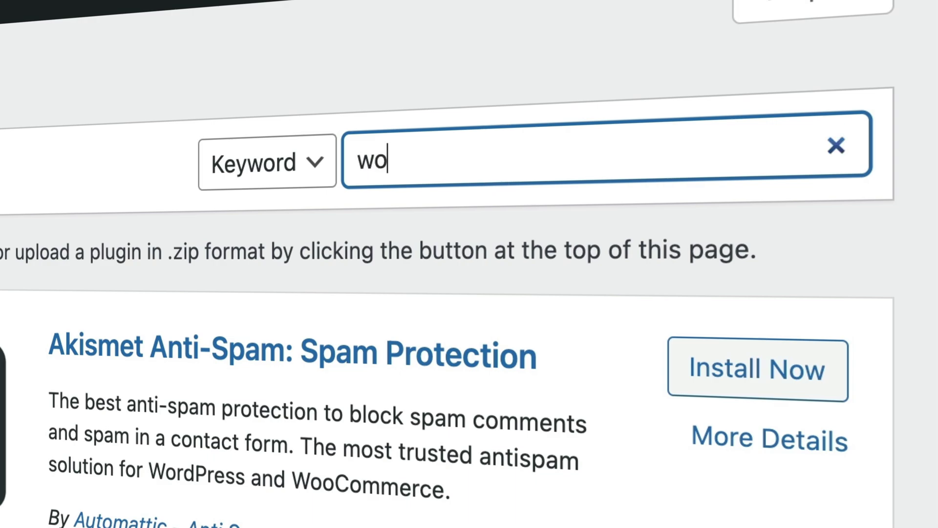
pyautogui.write('ocommerce ta')
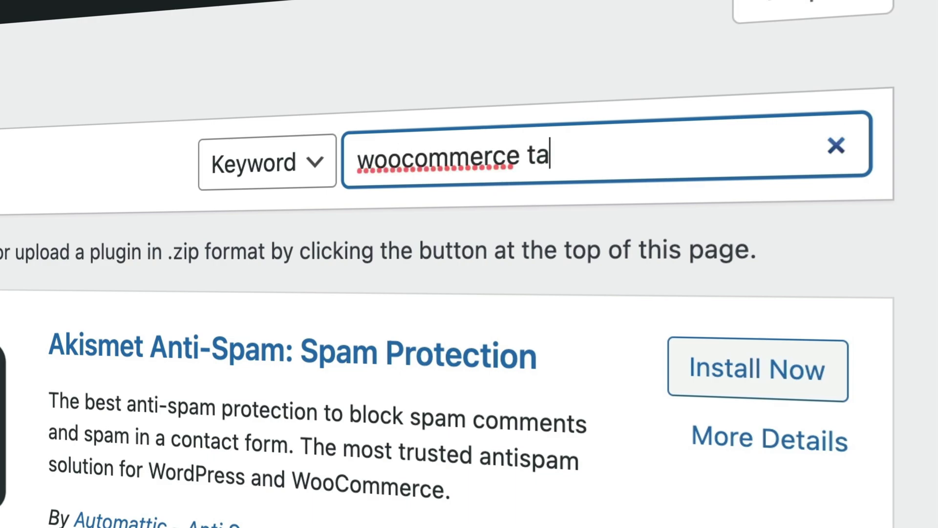
pyautogui.write('x')
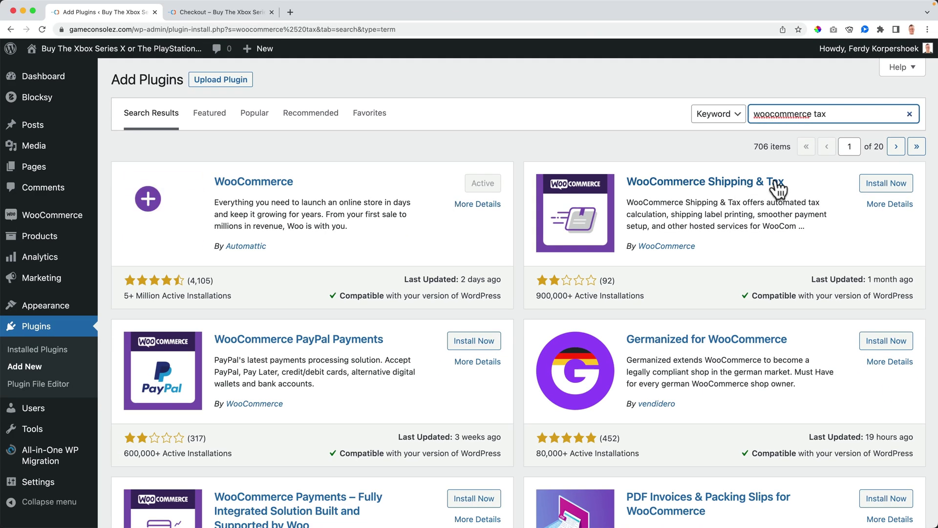
# Install and activate the WooCommerce Shipping & Tax plugin, and complete its setup by installing and connecting Jetpack.
pyautogui.click(875, 184)
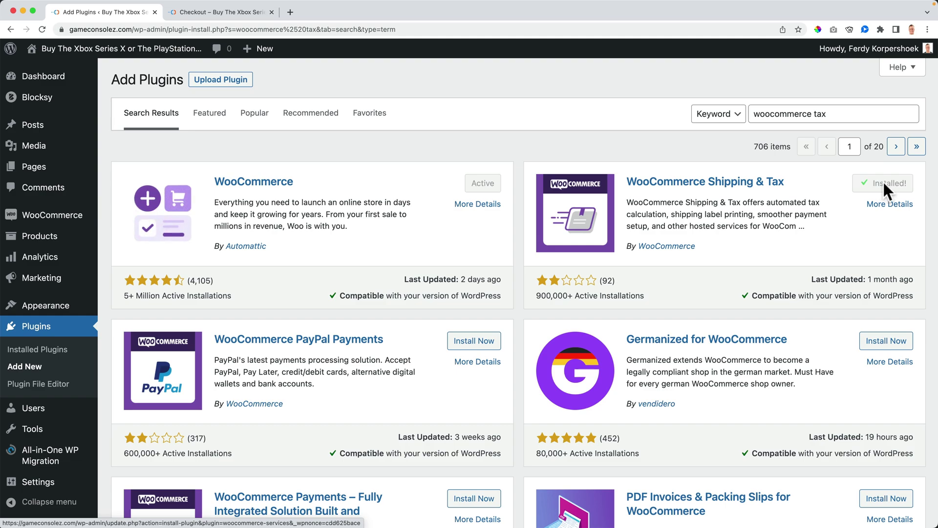
pyautogui.click(886, 185)
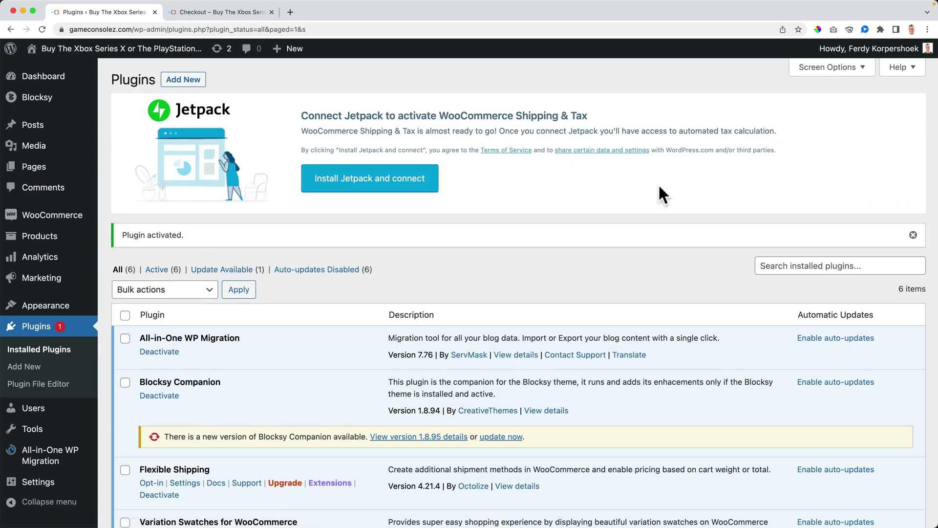
pyautogui.click(372, 186)
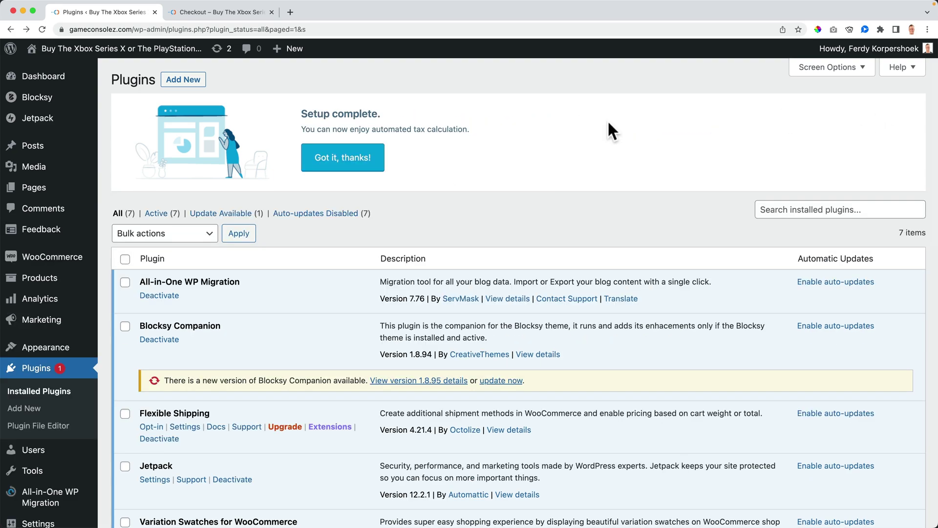
pyautogui.click(350, 157)
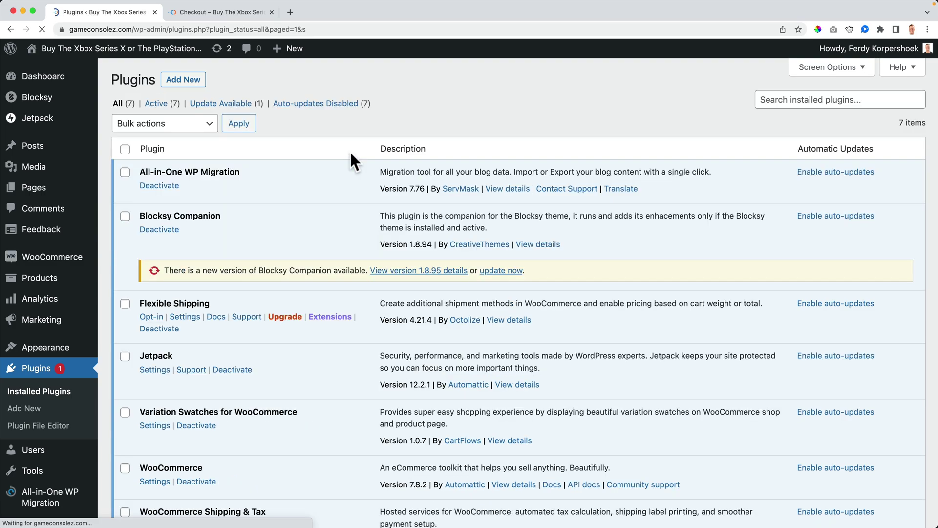
# Enable automated taxes in the WooCommerce tax options and save the changes.
pyautogui.moveTo(73, 257)
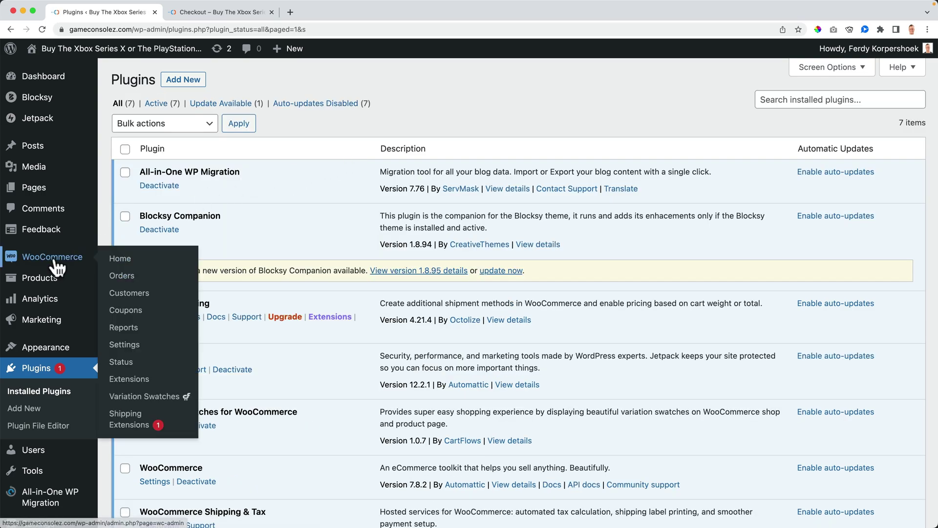
pyautogui.click(129, 346)
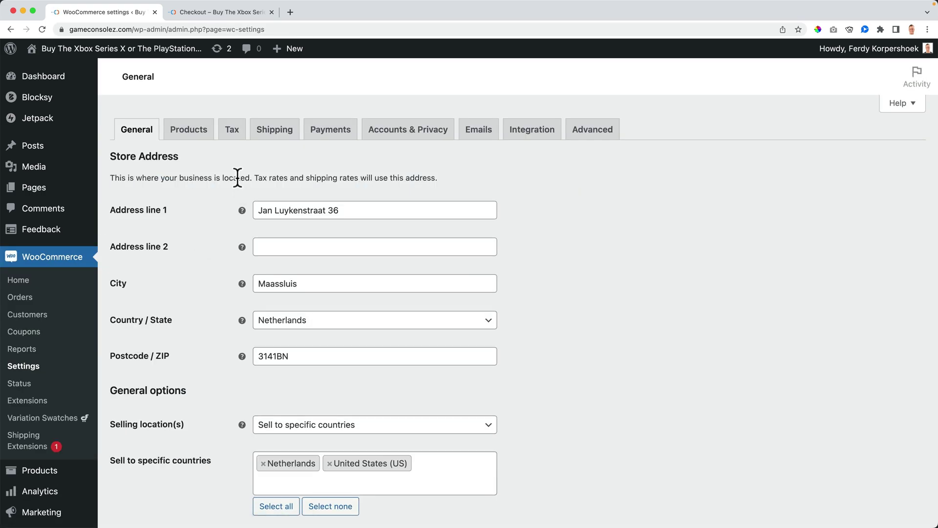
pyautogui.click(233, 134)
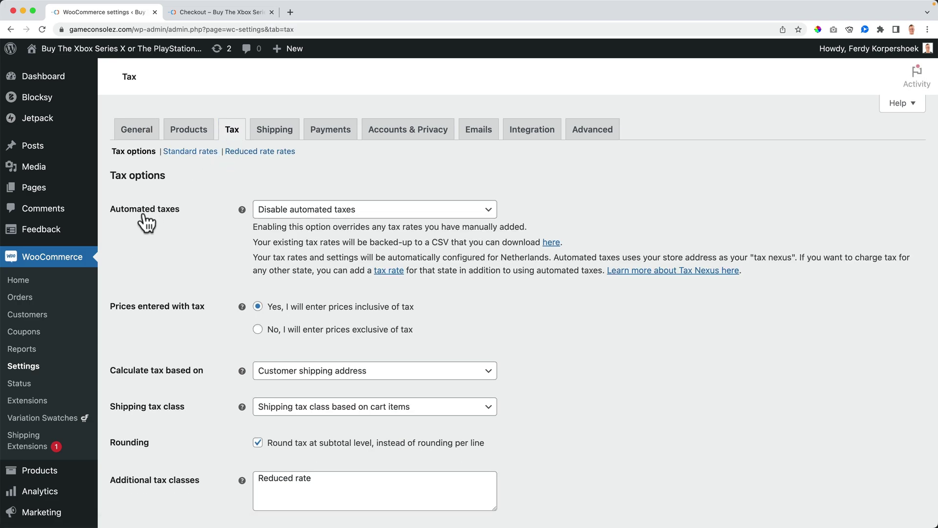
pyautogui.click(347, 209)
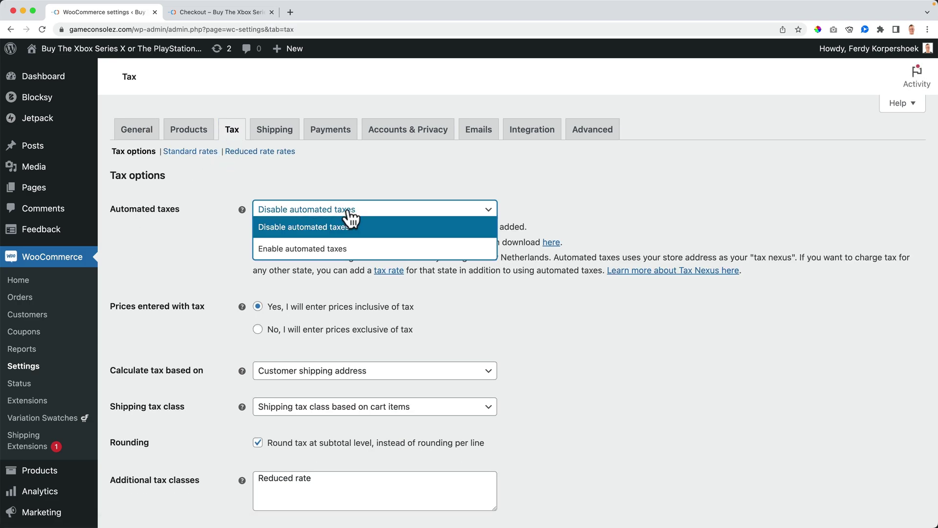
pyautogui.click(304, 249)
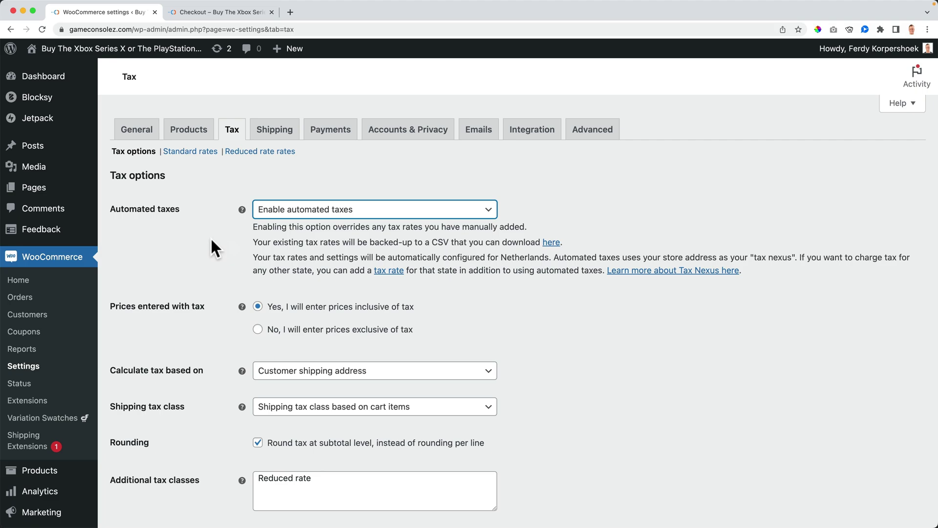
pyautogui.scroll(-10, 210, 236)
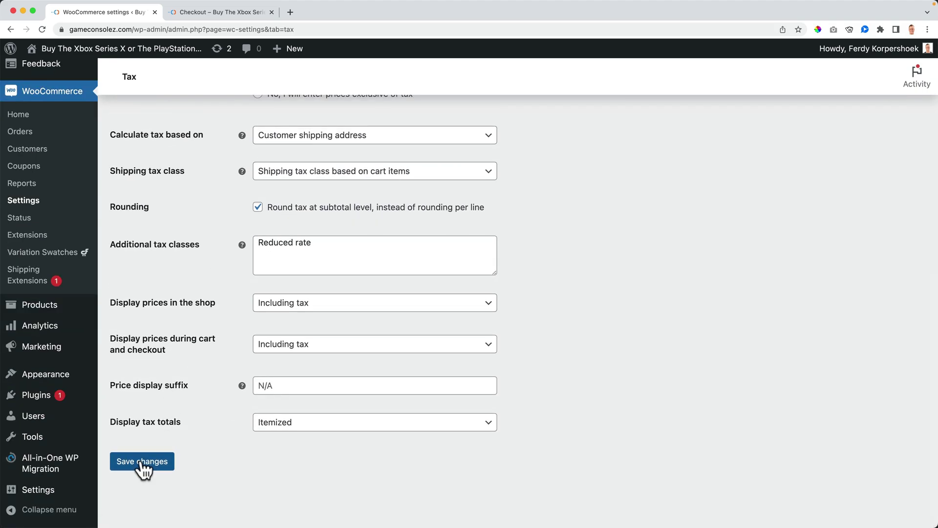
pyautogui.click(142, 463)
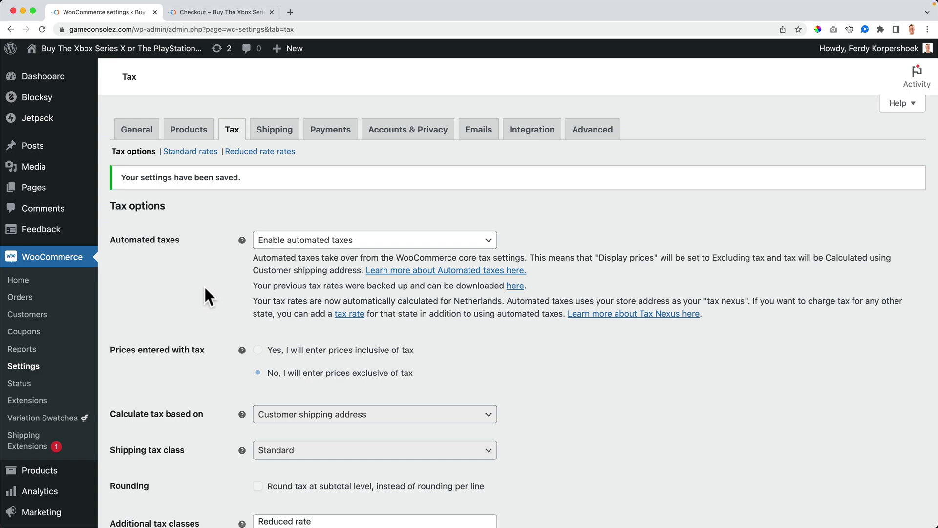
# Visit the store's public site from the admin area.
pyautogui.moveTo(111, 52)
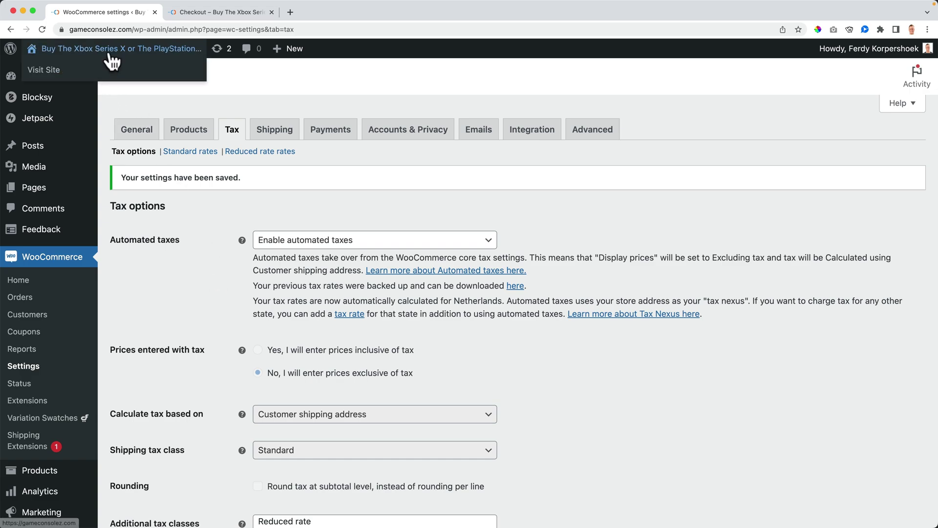